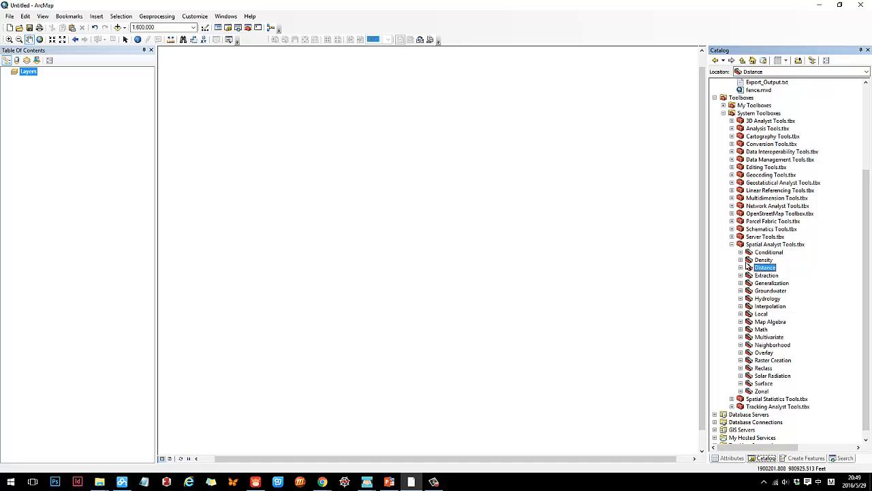
- Expand the Distance toolset under Spatial Analyst Tools and look through its corridor, cost, Euclidean and path distance tools
double_click(747, 266)
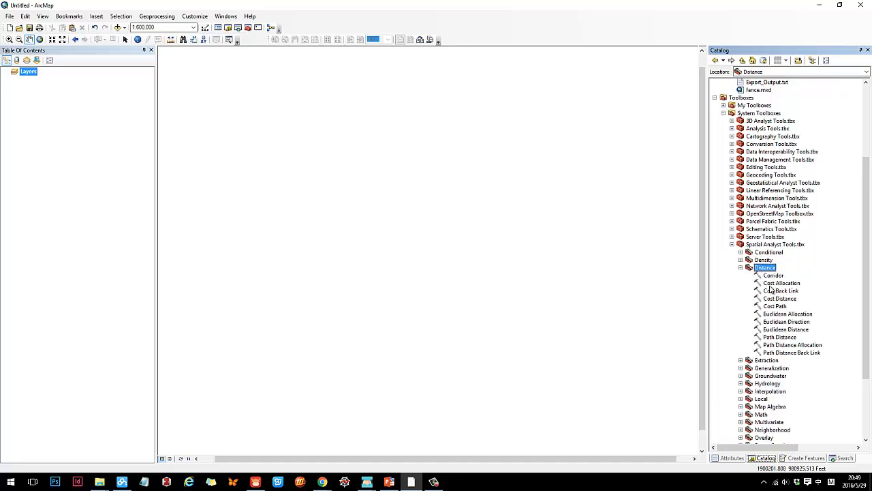
left_click(774, 275)
left_click(779, 298)
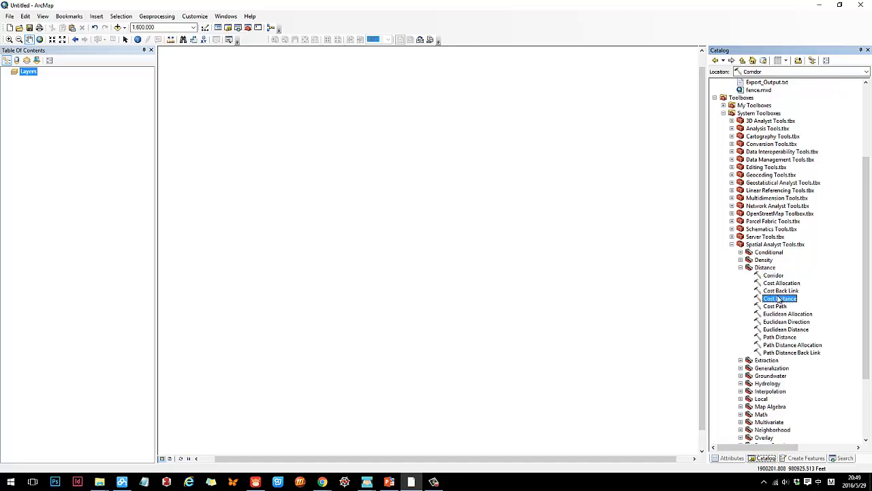
left_click(777, 306)
left_click(780, 329)
left_click(778, 343)
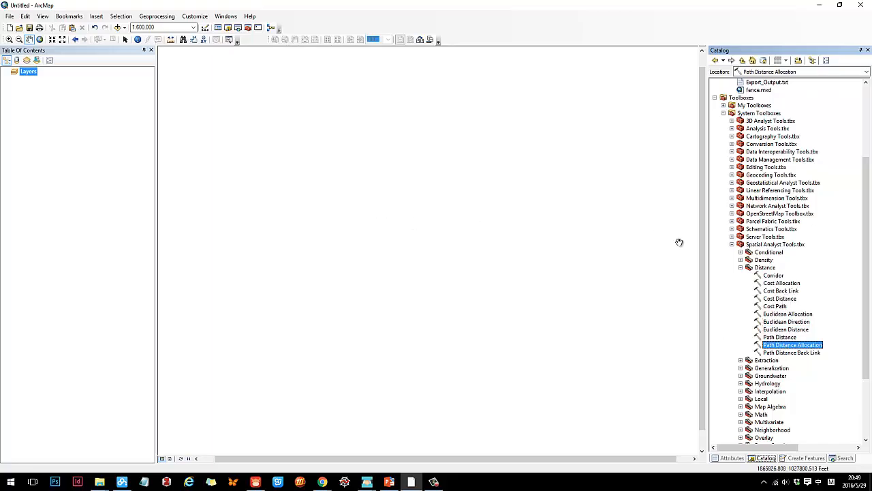
- Open the tutorial model from the toolbox in junks.gdb for editing
left_click(770, 306)
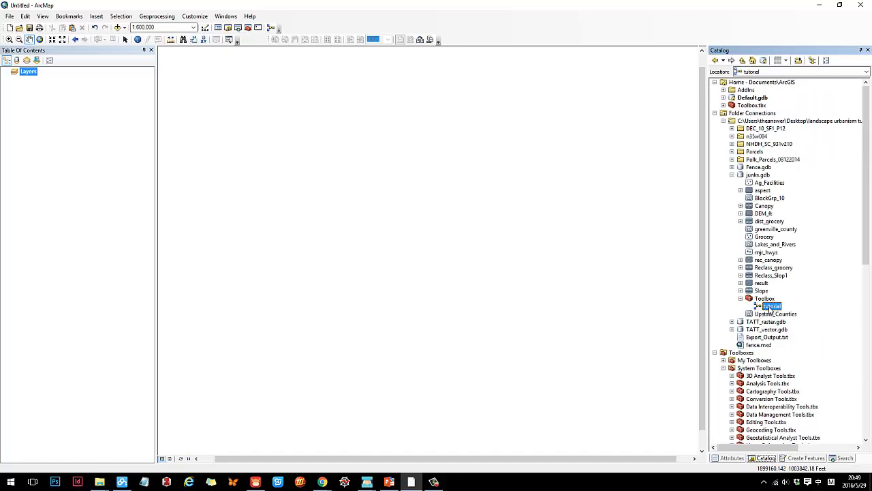
scroll(771, 310, "down", 2)
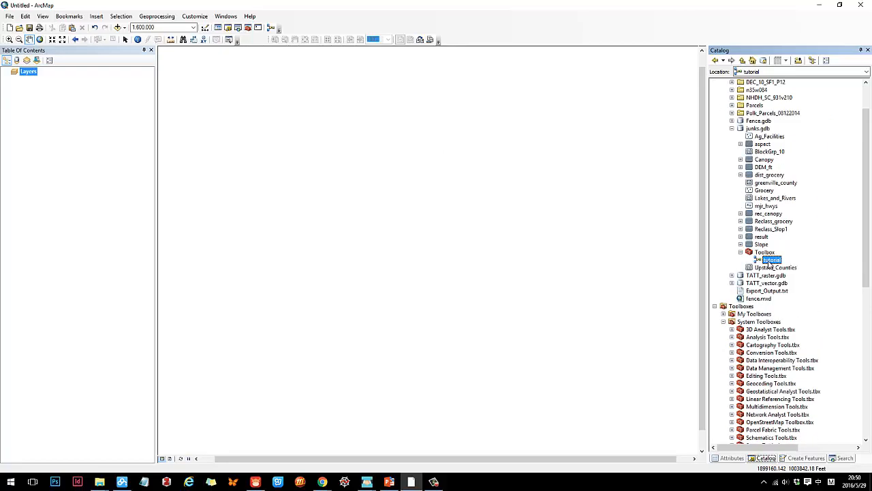
right_click(770, 263)
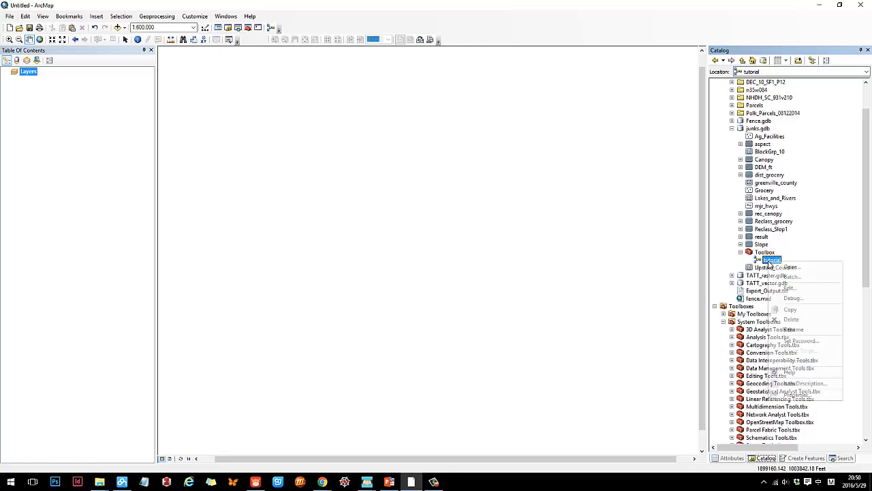
left_click(790, 286)
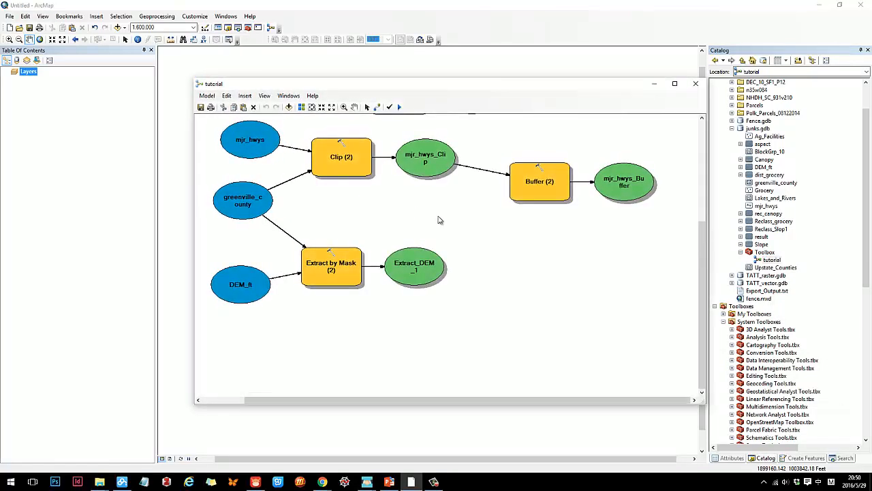
scroll(498, 240, "up", 1)
scroll(500, 241, "down", 1)
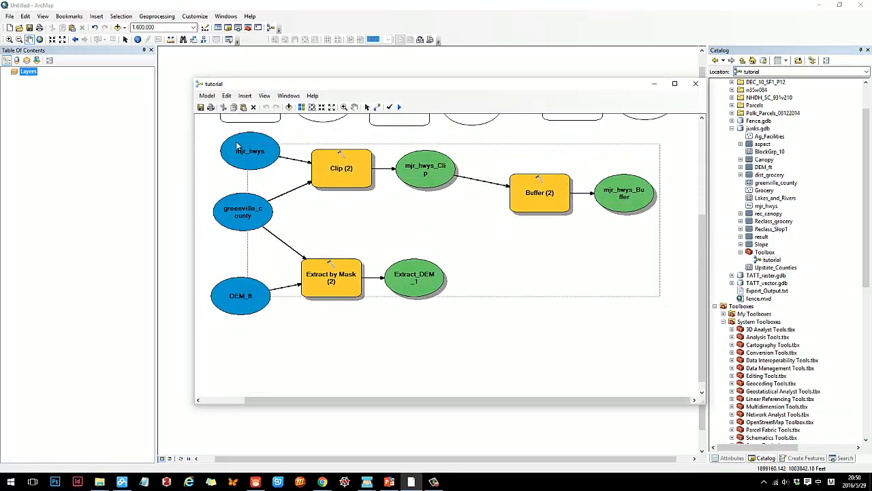
- Shift the existing highway clip, buffer and DEM extraction elements slightly up and to the right, and clear the selection
key("ctrl+a")
left_click_drag(260, 154, 278, 147)
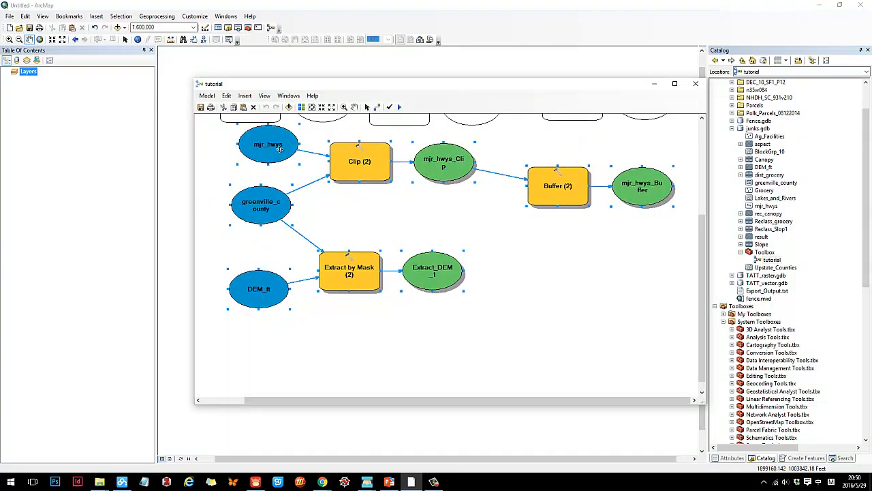
scroll(498, 267, "down", 3)
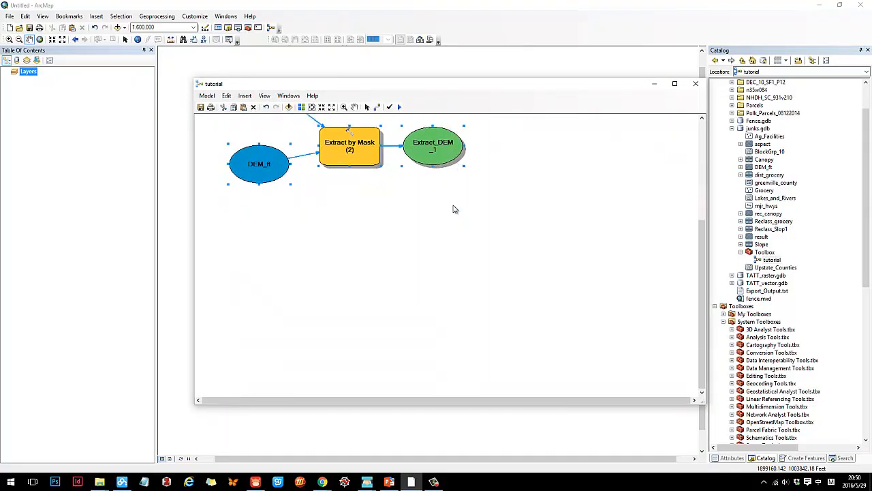
scroll(455, 209, "down", 1)
left_click_drag(232, 166, 685, 311)
scroll(577, 304, "down", 2)
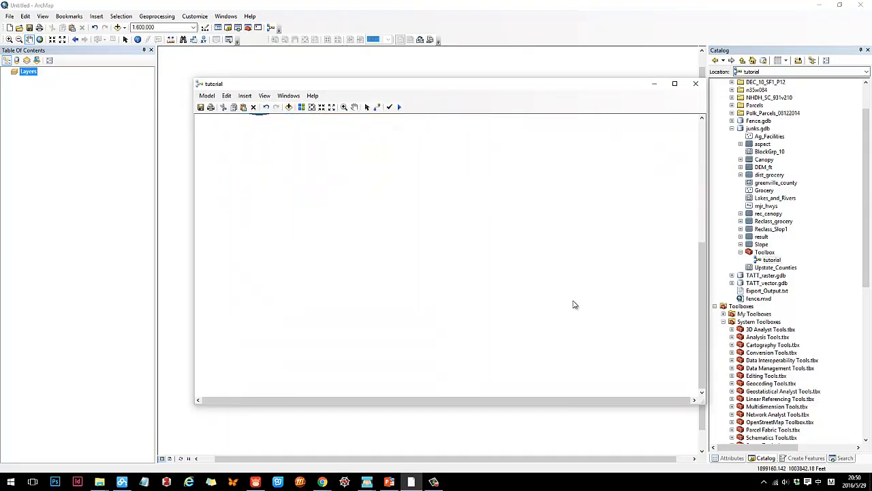
scroll(477, 259, "up", 1)
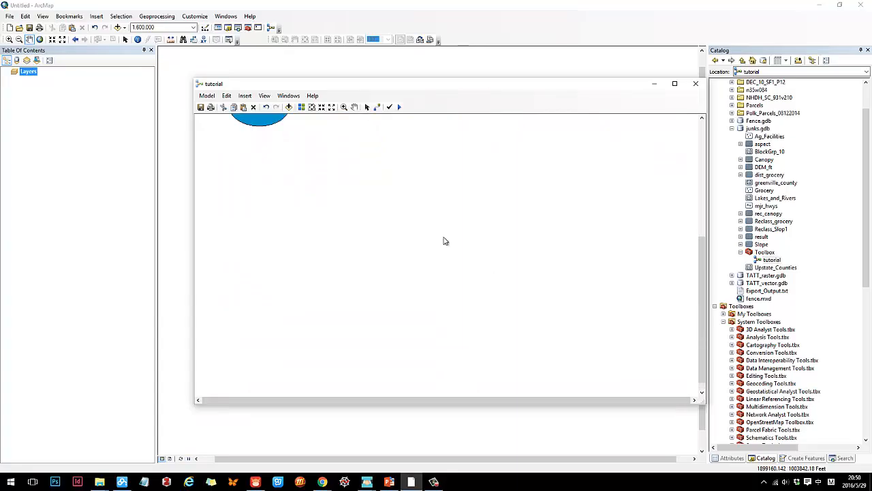
- Review the geoprocessing environment settings for workspace, processing extent and raster analysis cell size, and close them with OK
left_click_drag(382, 87, 348, 88)
left_click(159, 17)
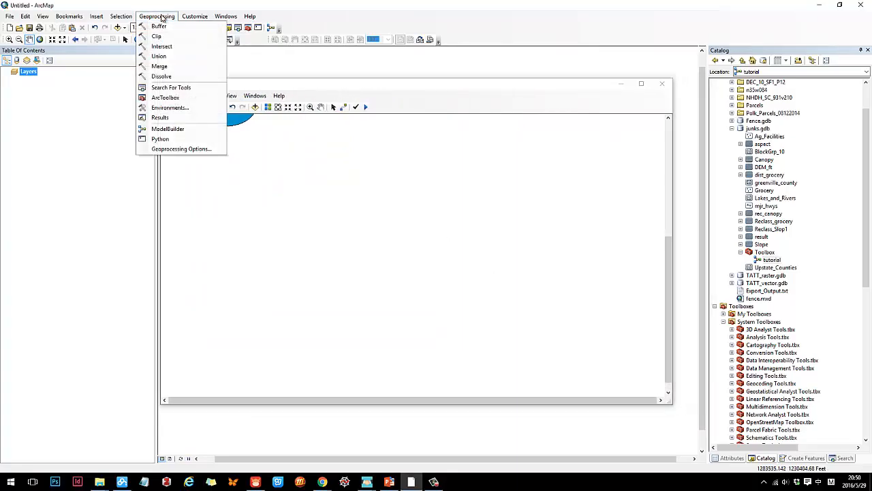
left_click(169, 108)
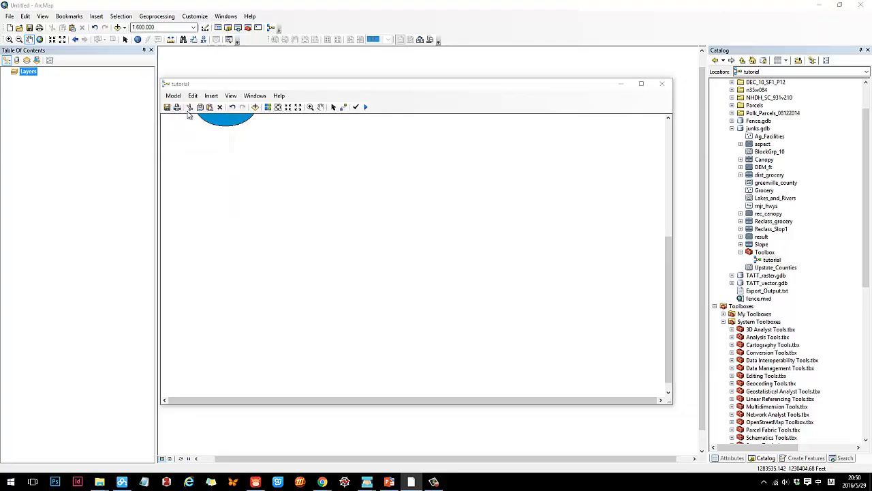
left_click(218, 109)
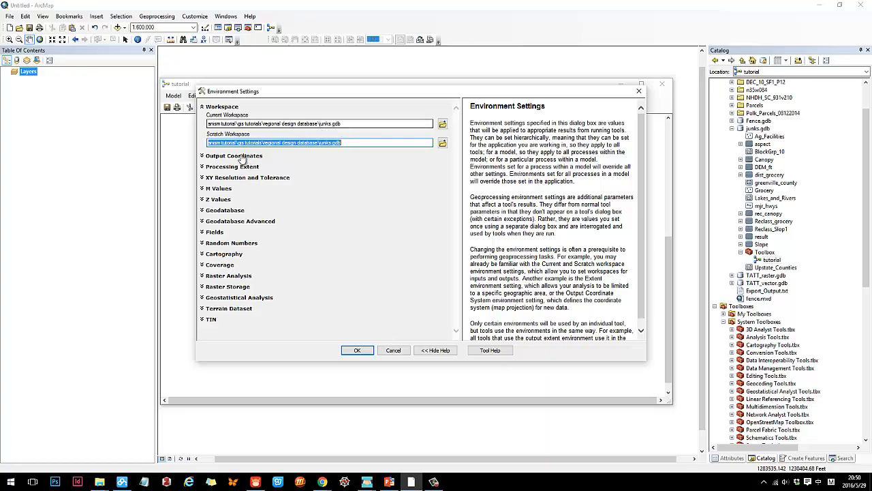
left_click(227, 107)
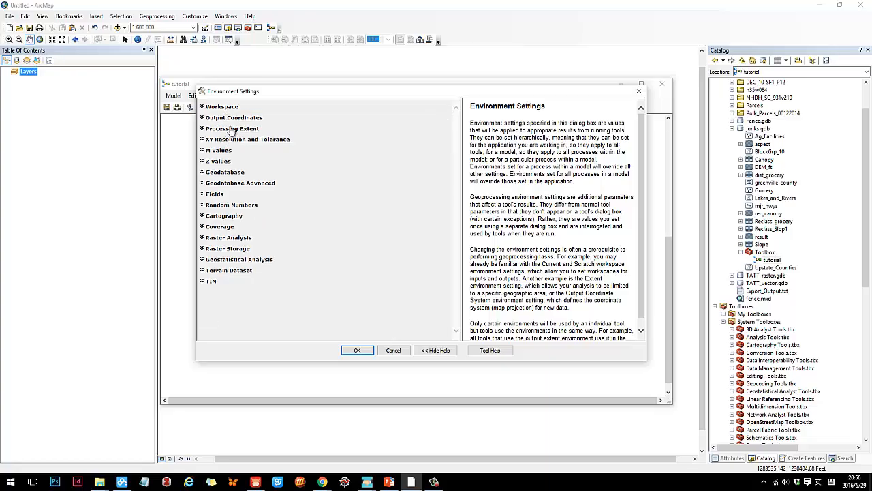
left_click(231, 129)
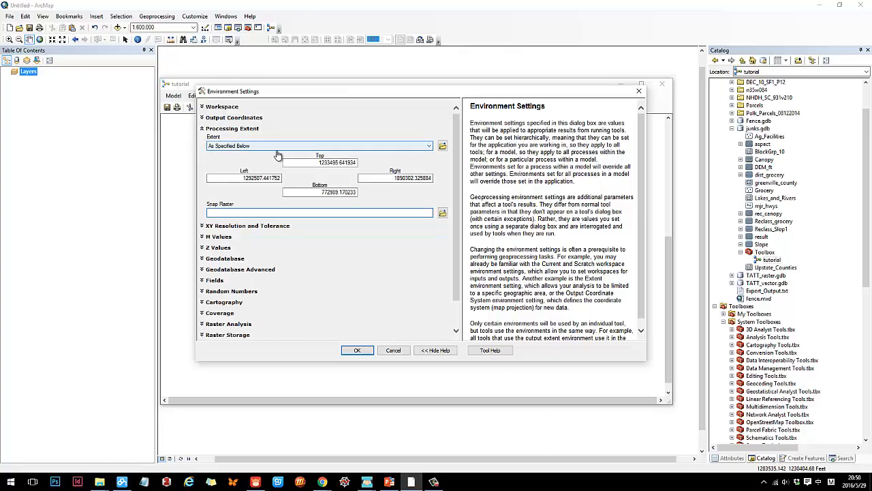
left_click(225, 129)
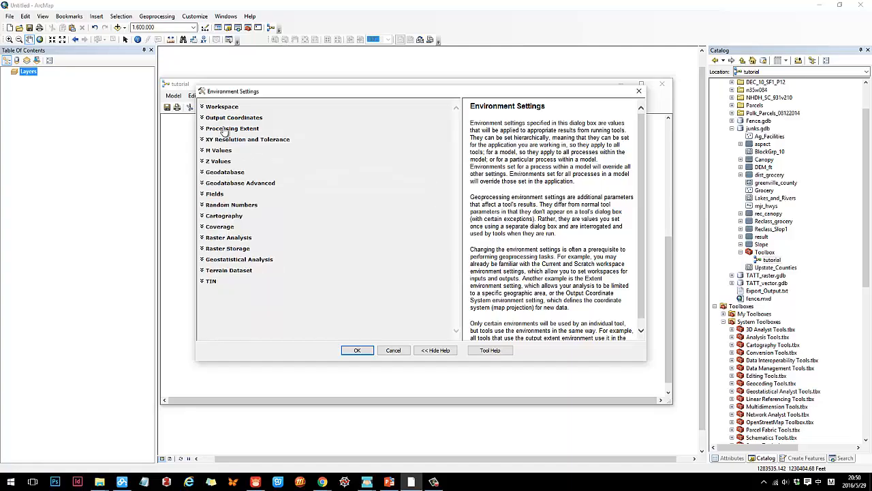
left_click(231, 238)
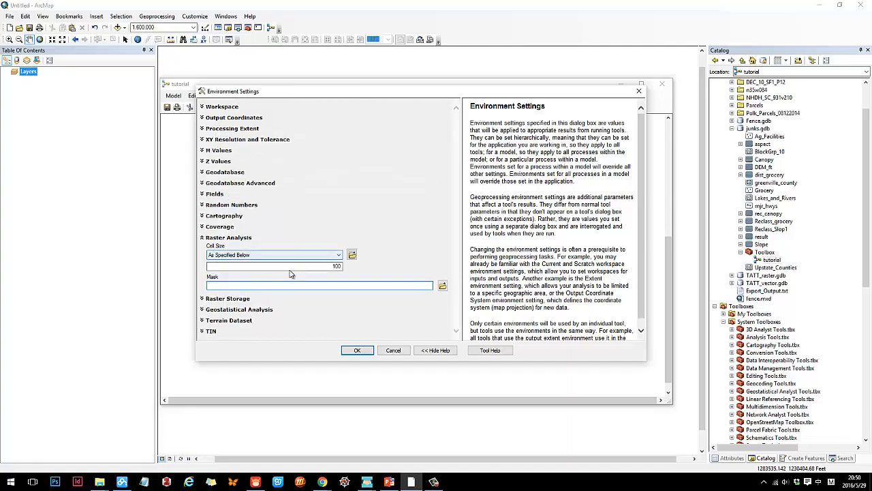
left_click(366, 352)
- Examine the Euclidean Allocation, Euclidean Direction and Euclidean Distance tools in the Distance toolset
scroll(770, 313, "down", 6)
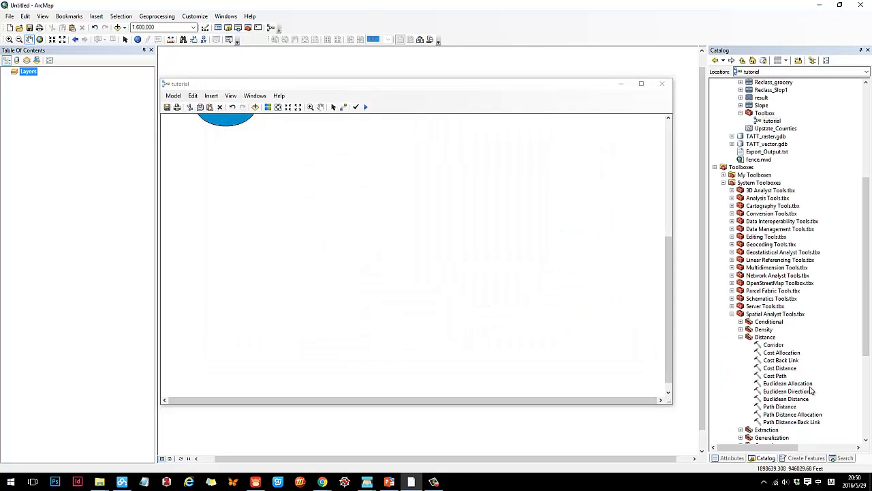
scroll(777, 397, "down", 2)
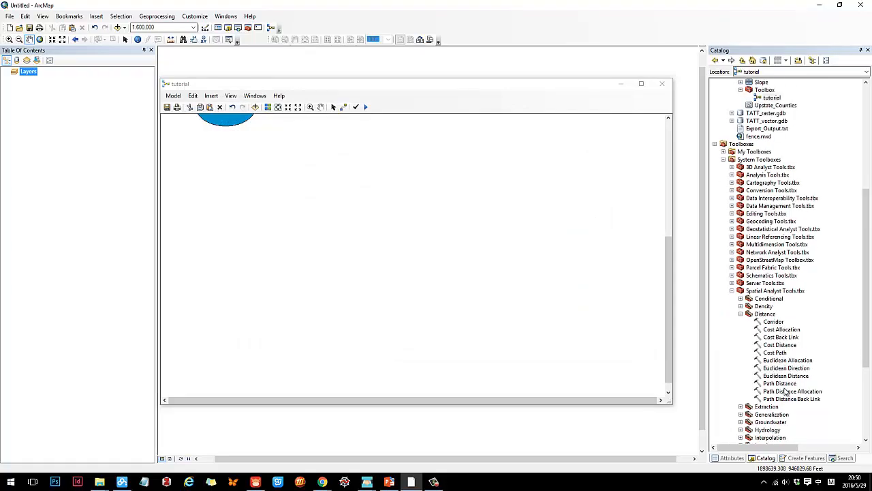
left_click(790, 337)
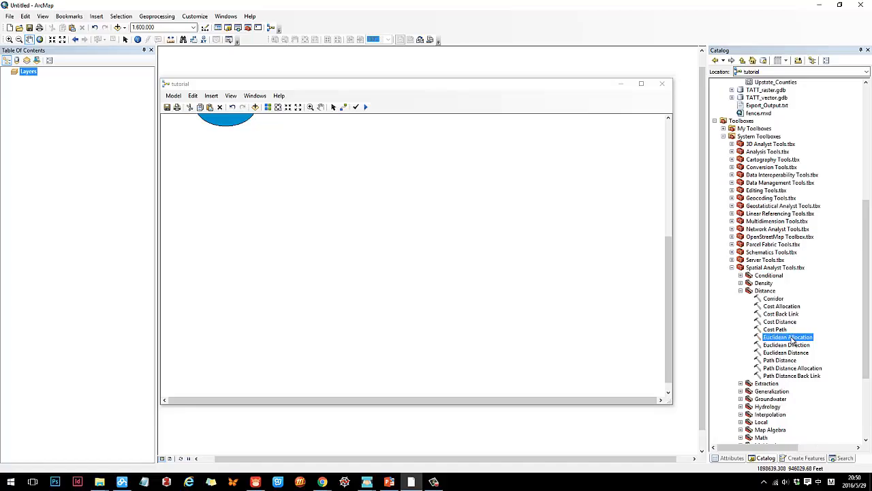
left_click(786, 346)
left_click(786, 353)
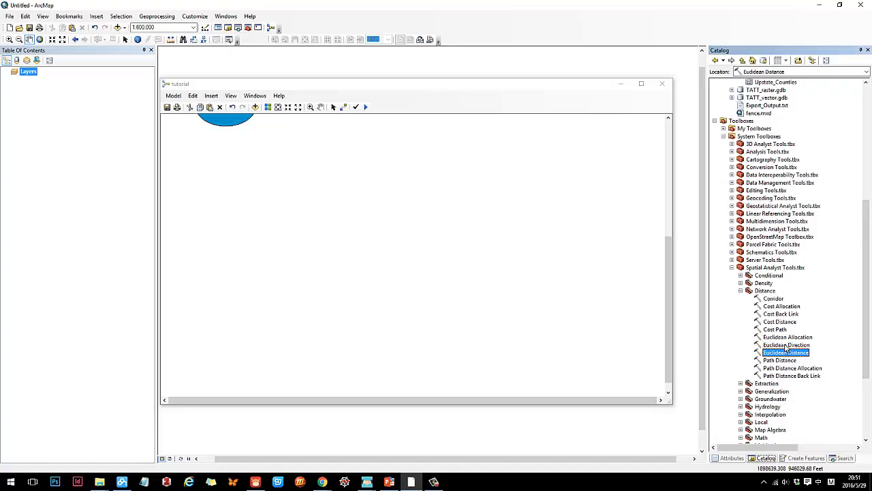
left_click(784, 338)
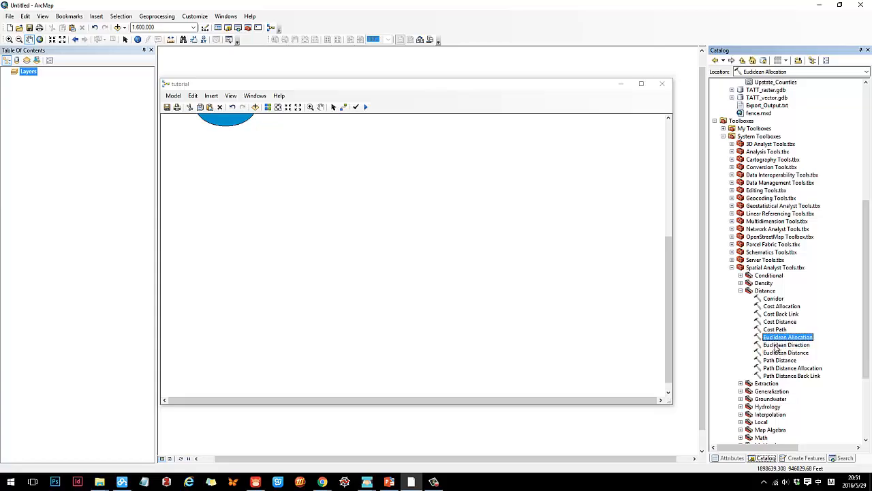
left_click(778, 344)
left_click(778, 352)
- Add the Euclidean Allocation tool to the empty area of the tutorial model
left_click(781, 338)
left_click_drag(776, 340, 710, 333)
left_click_drag(387, 265, 327, 220)
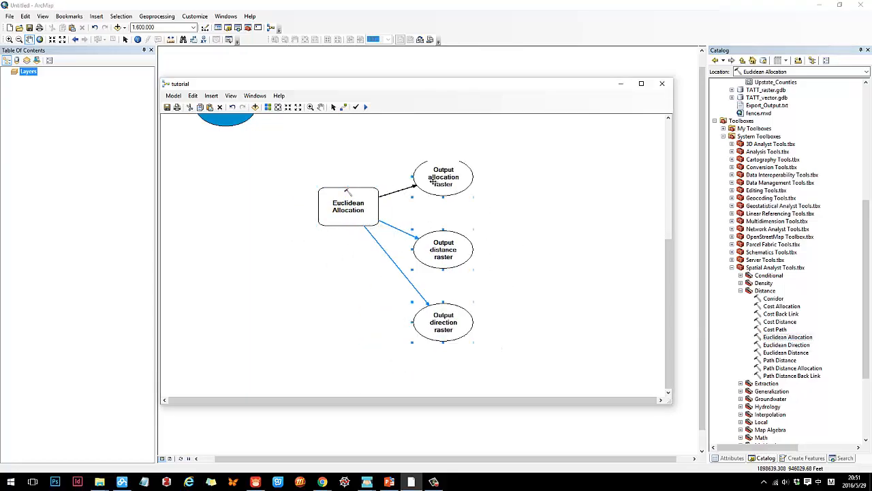
- Spread out the Euclidean Allocation tool and its allocation, distance and direction output rasters in the model
left_click(523, 195)
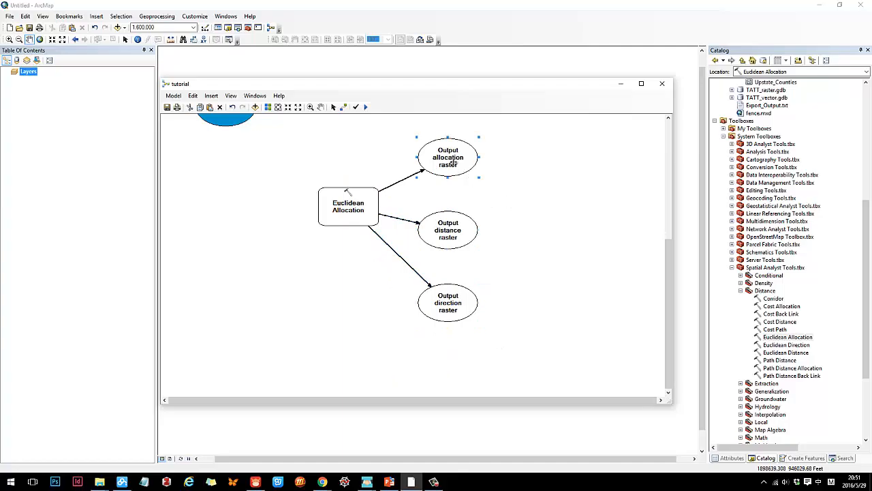
left_click_drag(374, 207, 355, 216)
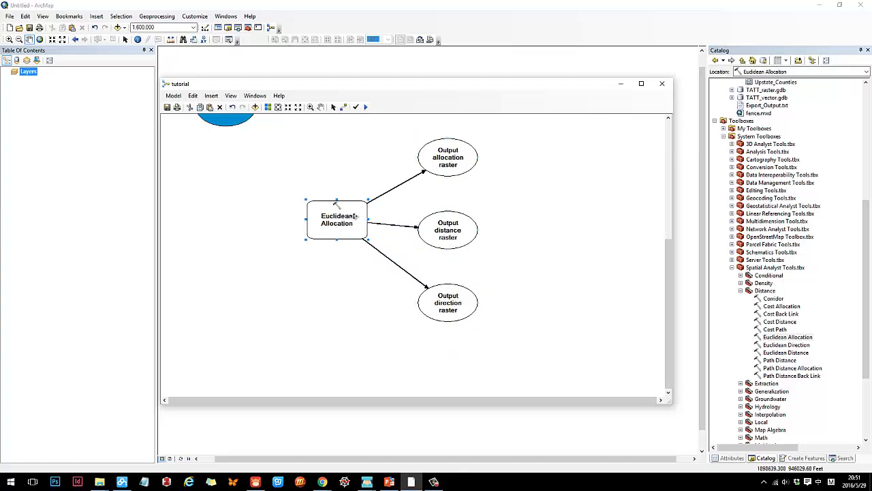
left_click_drag(445, 158, 460, 169)
left_click_drag(446, 230, 510, 229)
left_click_drag(445, 303, 492, 313)
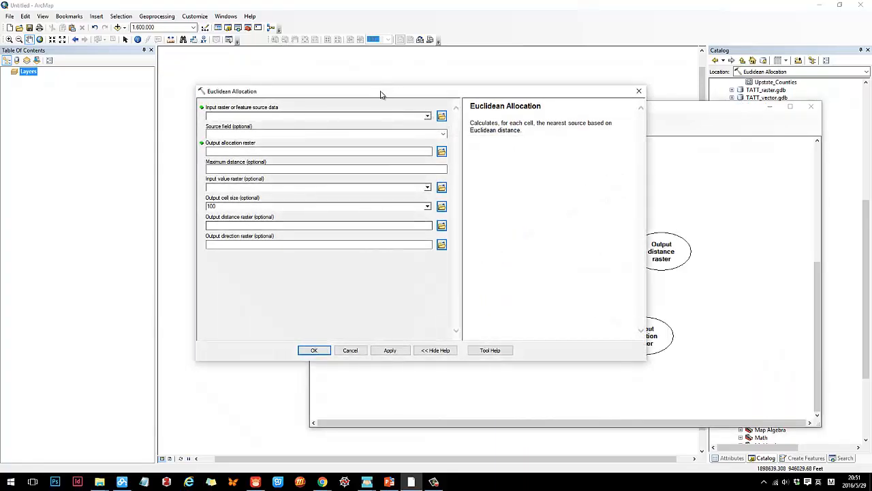
- Inspect the help for Euclidean Allocation's source data and output allocation raster parameters, and close the tool settings without changes
left_click_drag(382, 92, 471, 101)
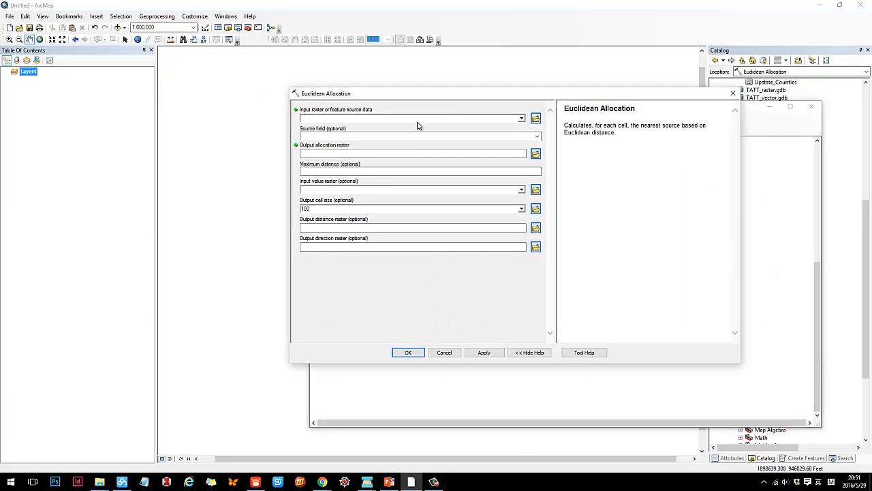
left_click(368, 120)
left_click(318, 154)
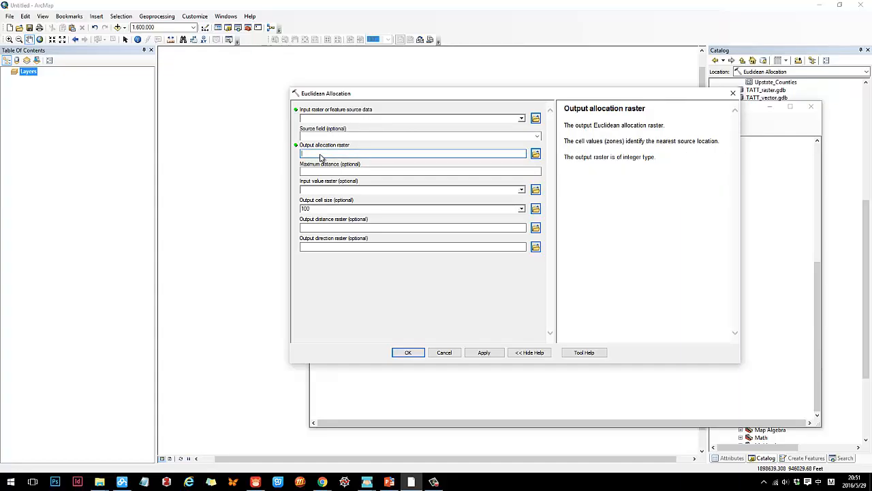
left_click(330, 120)
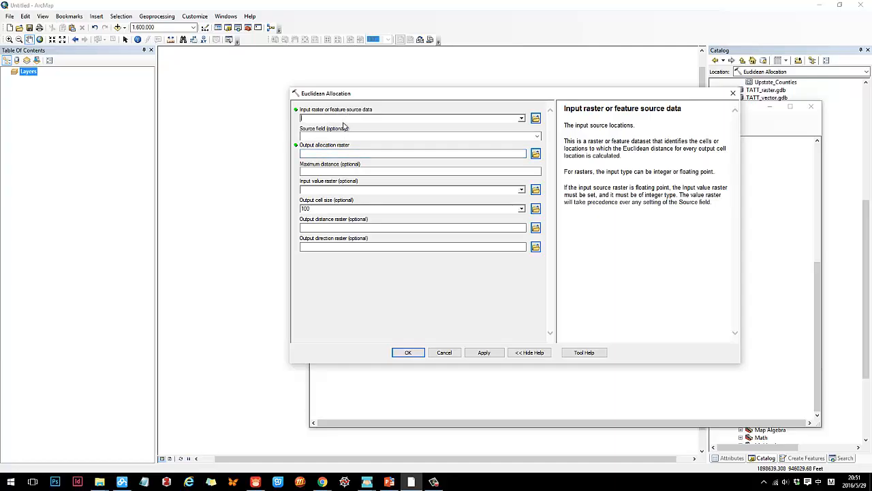
left_click(333, 153)
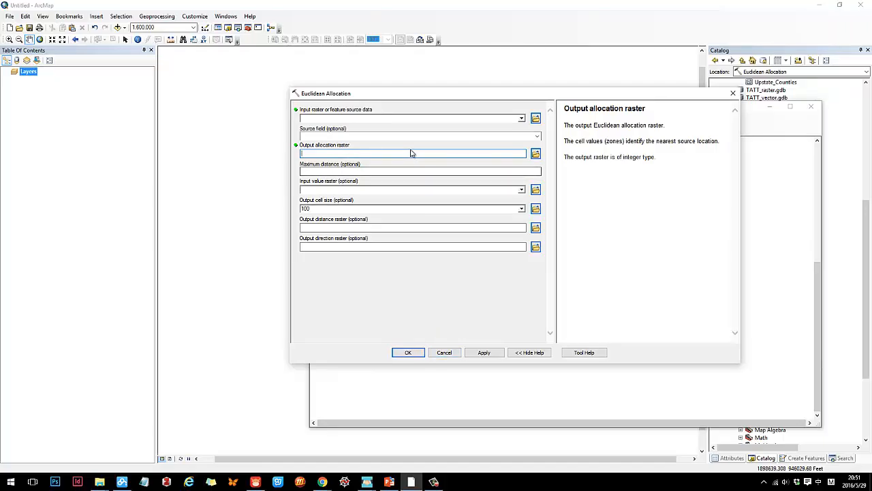
left_click(444, 352)
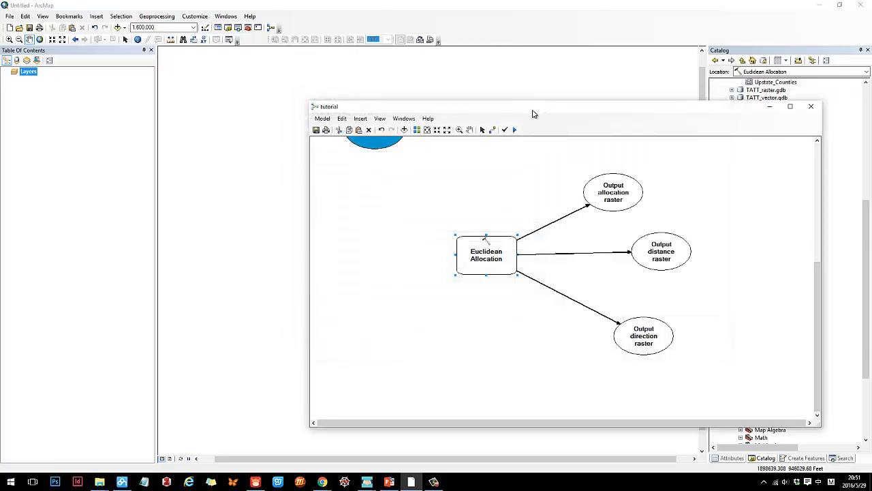
- Move the model window clear of the catalog and shift the Euclidean Allocation tool slightly down in the model
left_click_drag(533, 114, 379, 111)
left_click_drag(334, 256, 341, 257)
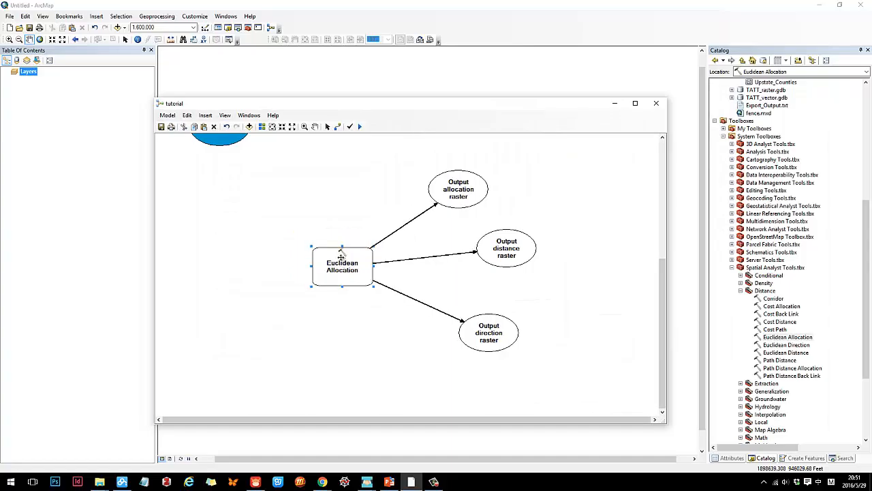
scroll(795, 244, "up", 9)
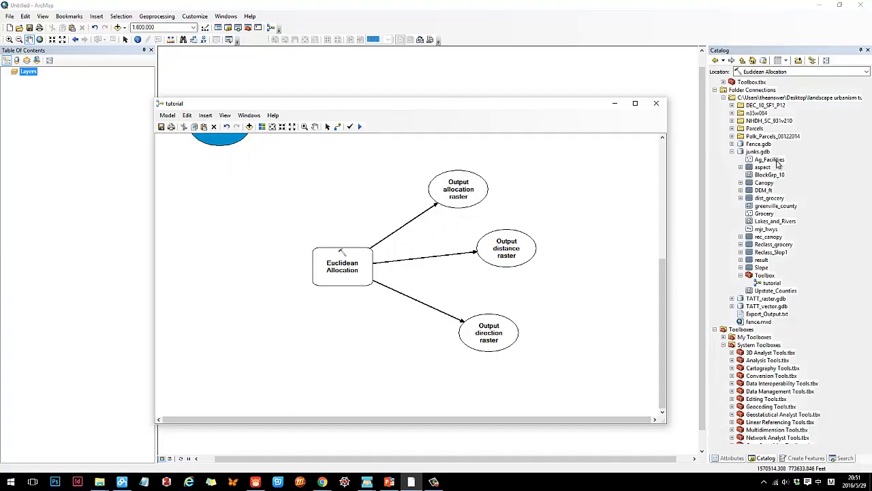
- Place the Grocery layer in the model and connect it to Euclidean Allocation as the input raster or feature source data
left_click(764, 213)
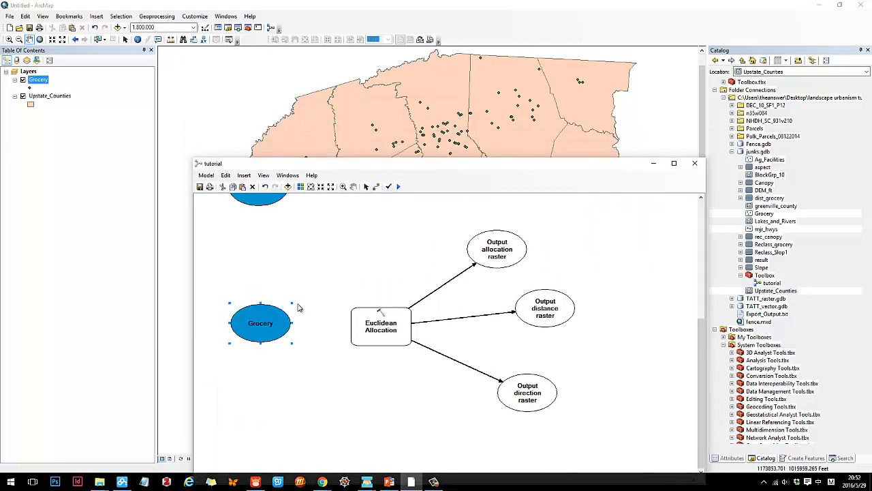
left_click_drag(272, 323, 292, 298)
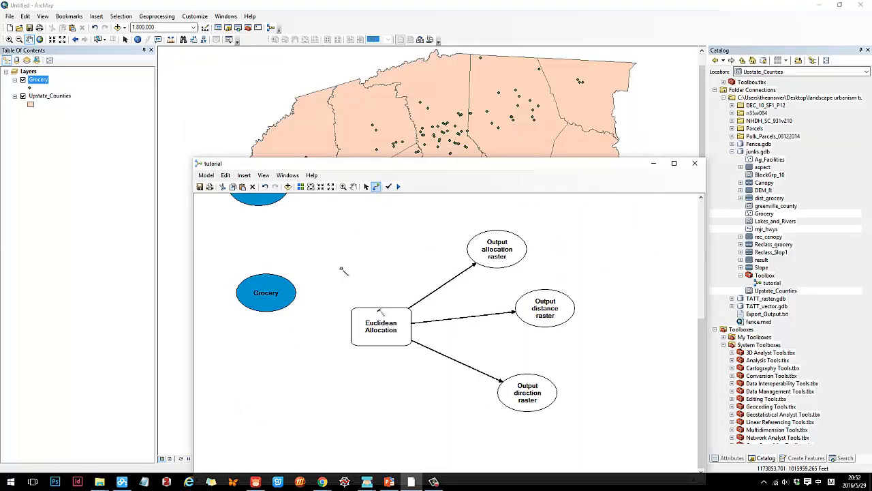
left_click(273, 291)
left_click(366, 325)
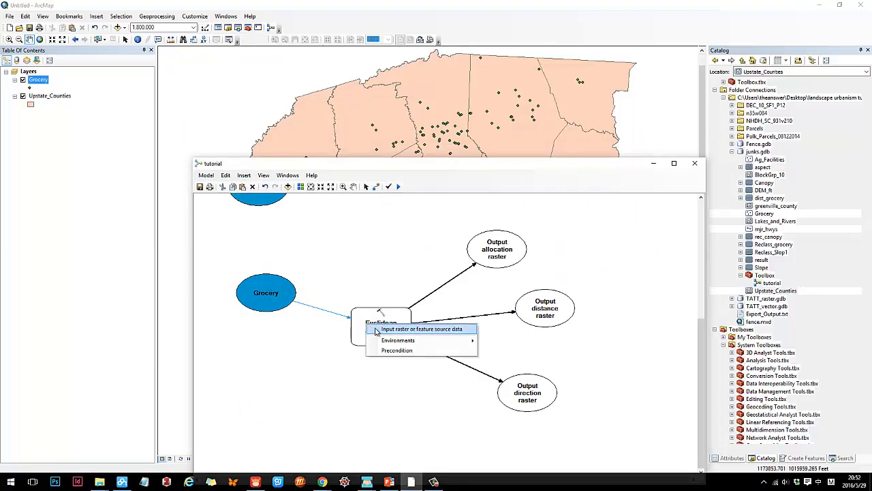
left_click(409, 329)
left_click(366, 187)
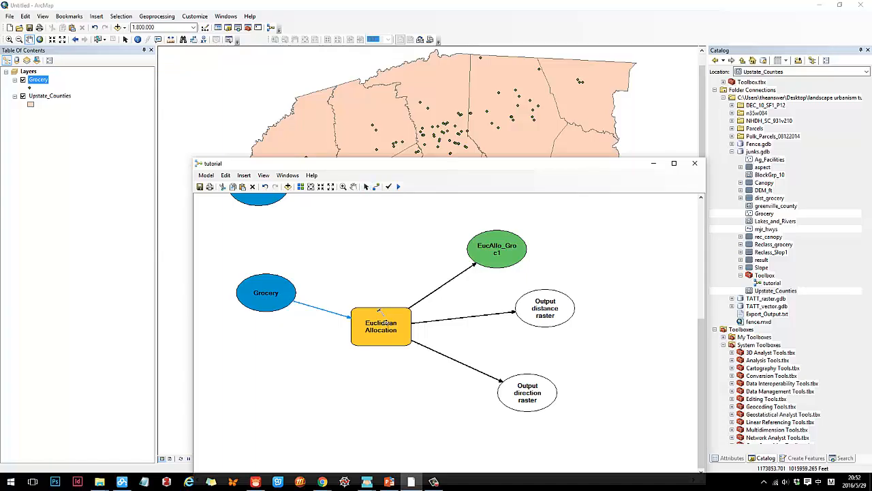
- Open Euclidean Allocation's settings and examine the help for its output allocation, distance and direction rasters
left_click(387, 328)
double_click(388, 331)
left_click_drag(509, 155, 532, 163)
left_click(503, 157)
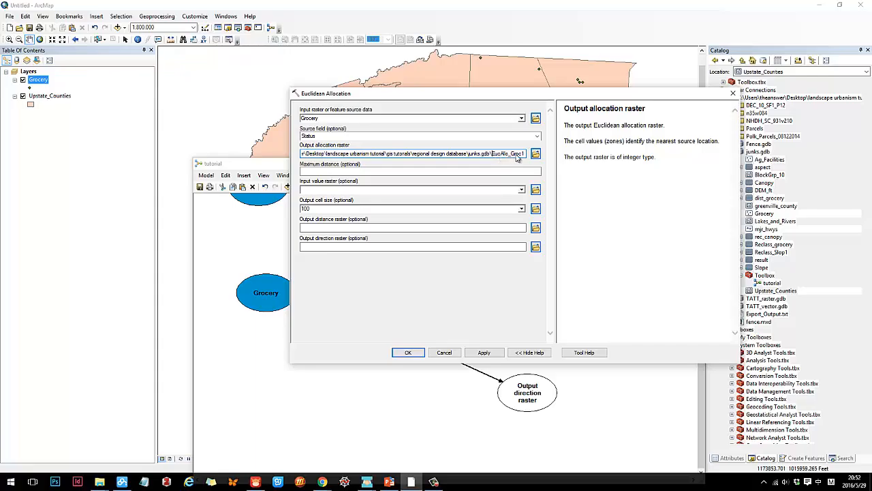
left_click(332, 229)
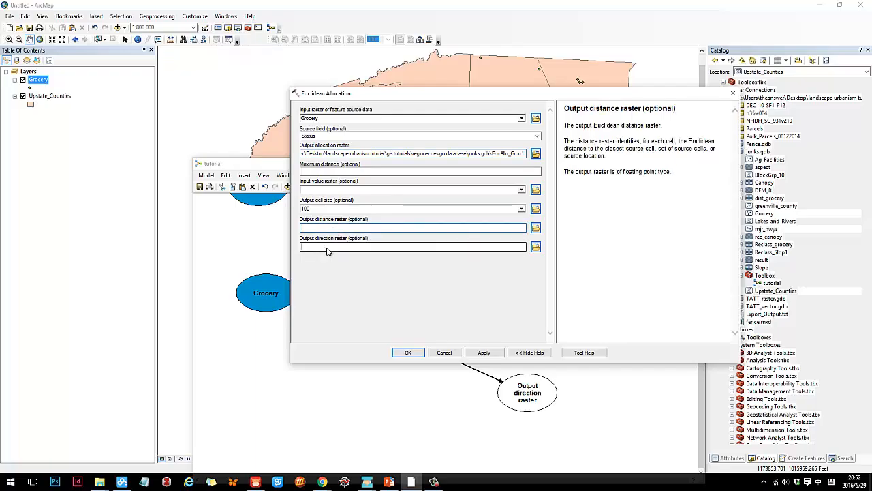
left_click(328, 249)
left_click(334, 230)
left_click(330, 248)
left_click(334, 231)
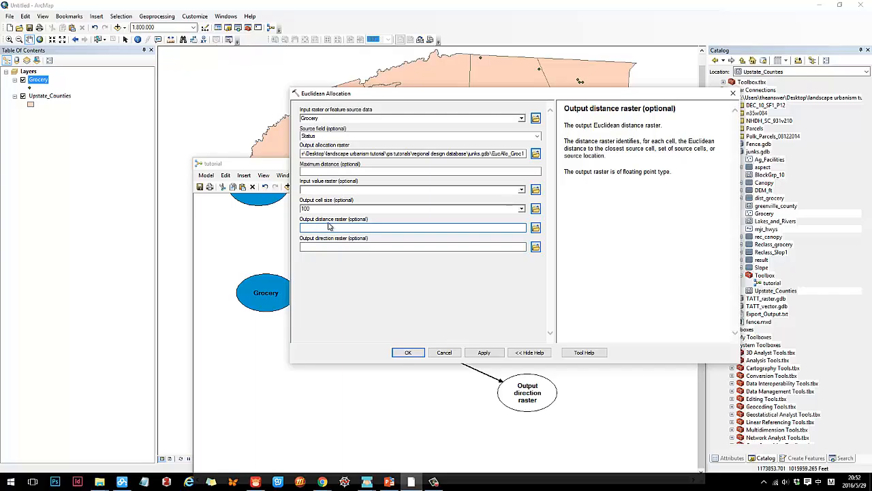
left_click(348, 246)
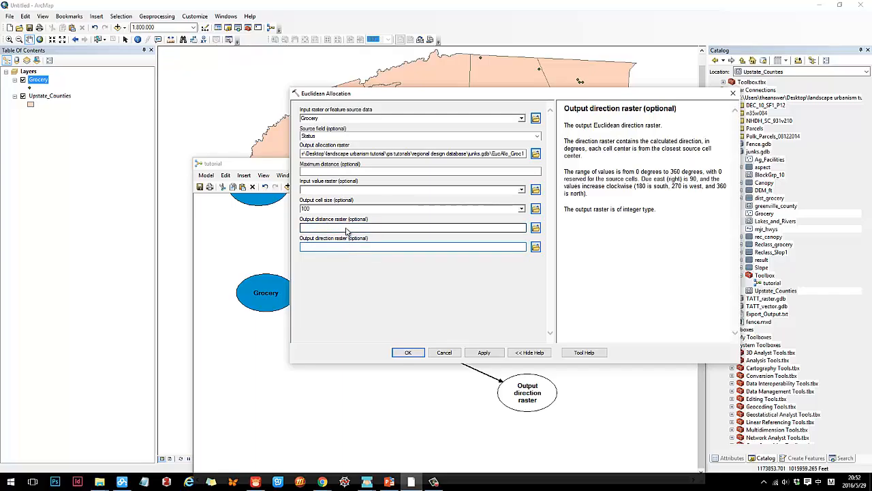
left_click(346, 230)
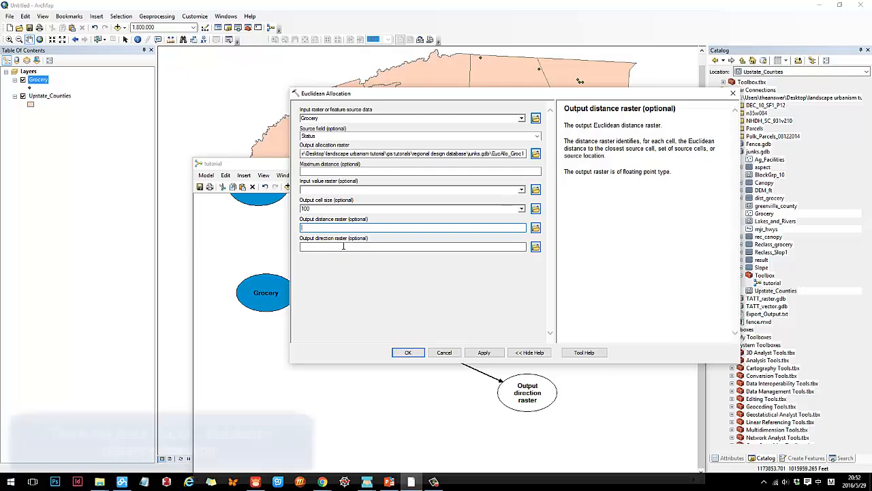
left_click(347, 246)
- Name the output distance raster dist_groc and the output direction raster direct_groc, both saved in junks.gdb
left_click(535, 227)
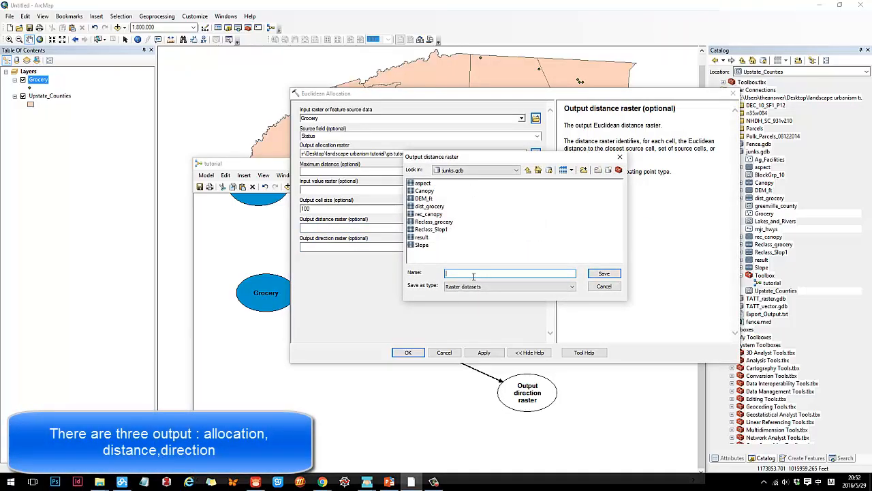
type("dist_grocery_")
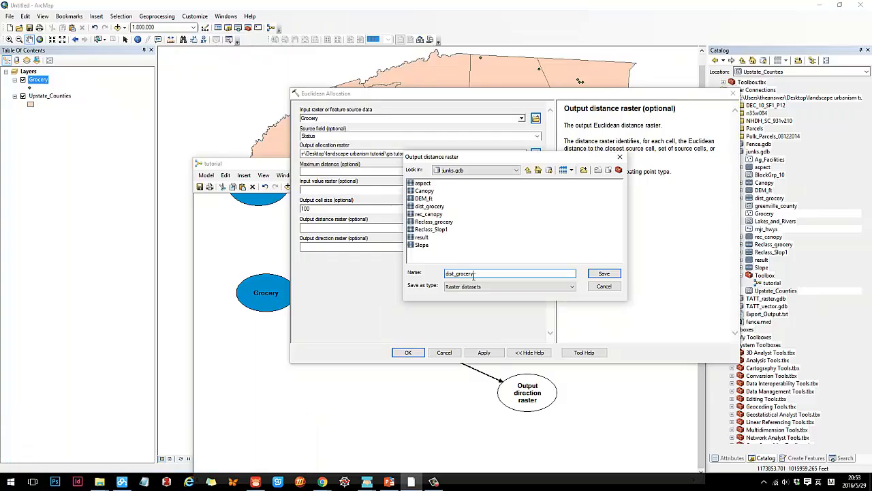
key("Return")
left_click(535, 247)
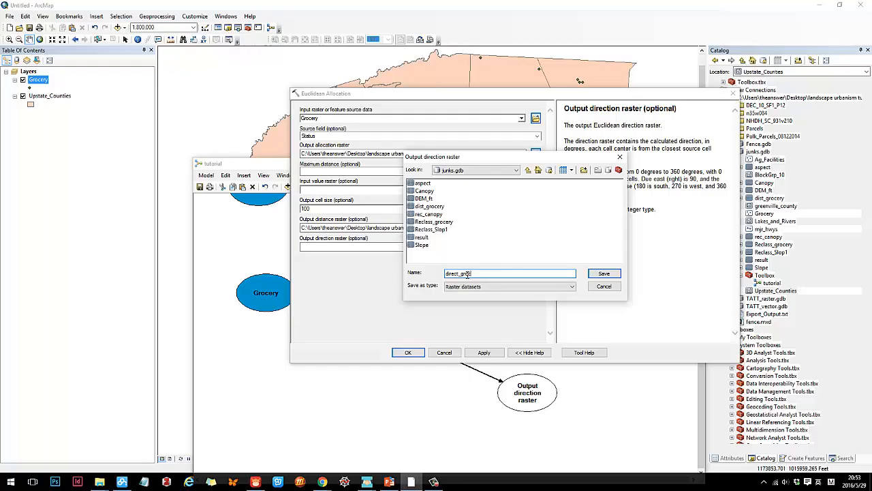
key("Return")
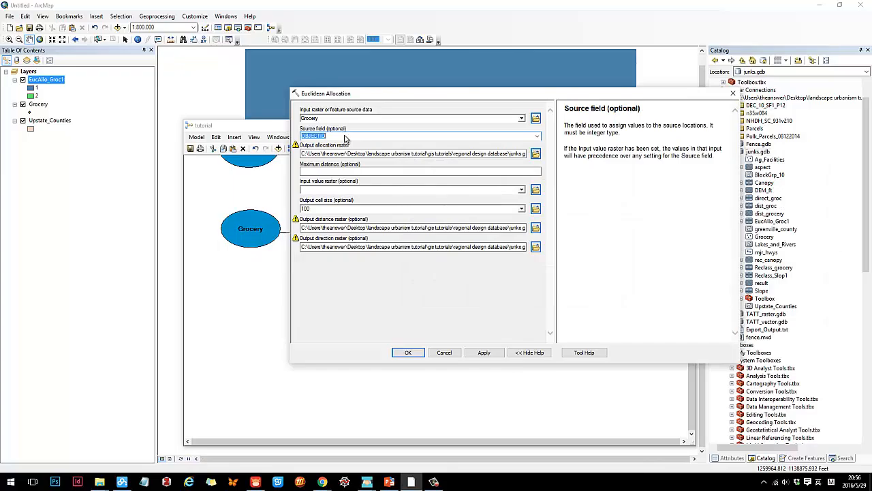
- Set Euclidean Allocation's source field to OBJECTID and accept the tool settings
left_click(344, 137)
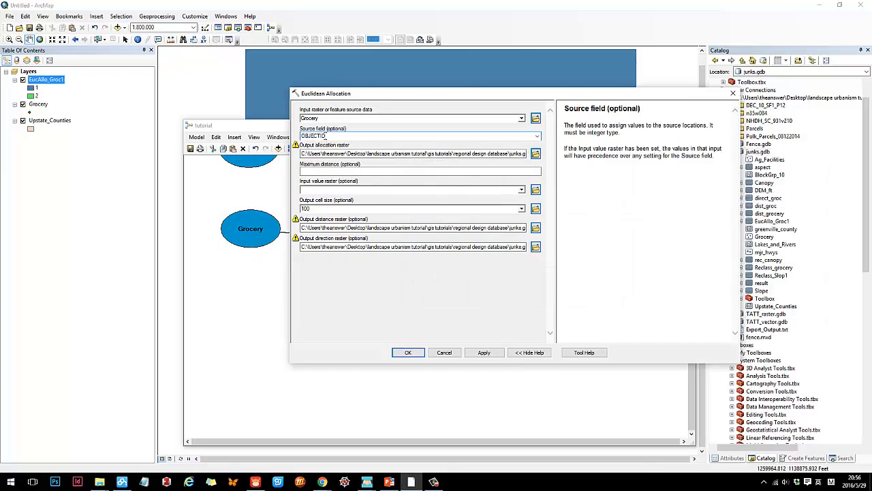
left_click(364, 138)
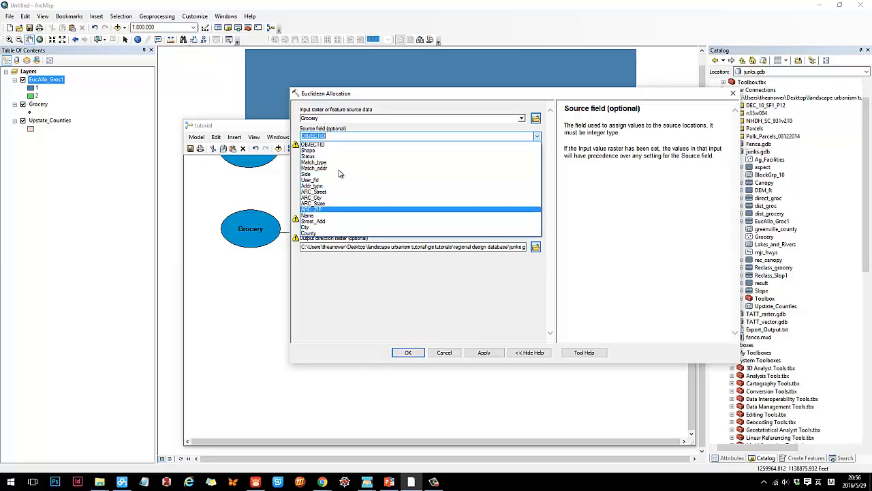
left_click(341, 137)
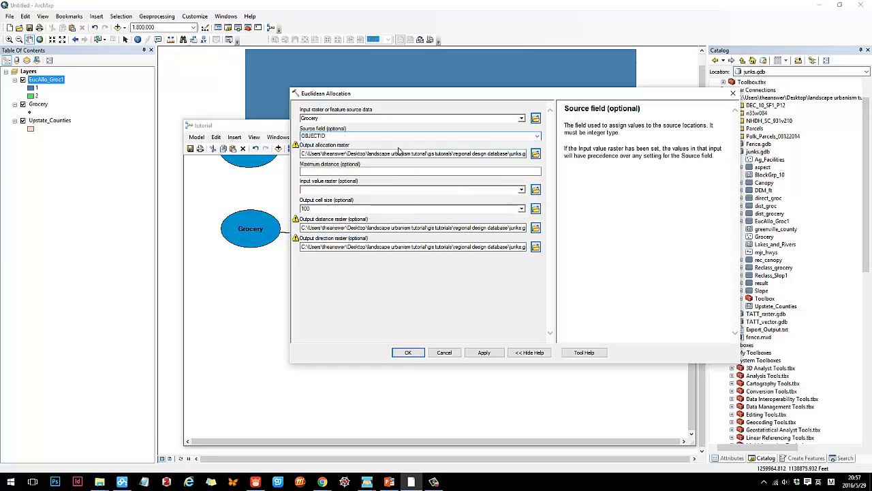
left_click(537, 137)
left_click(326, 143)
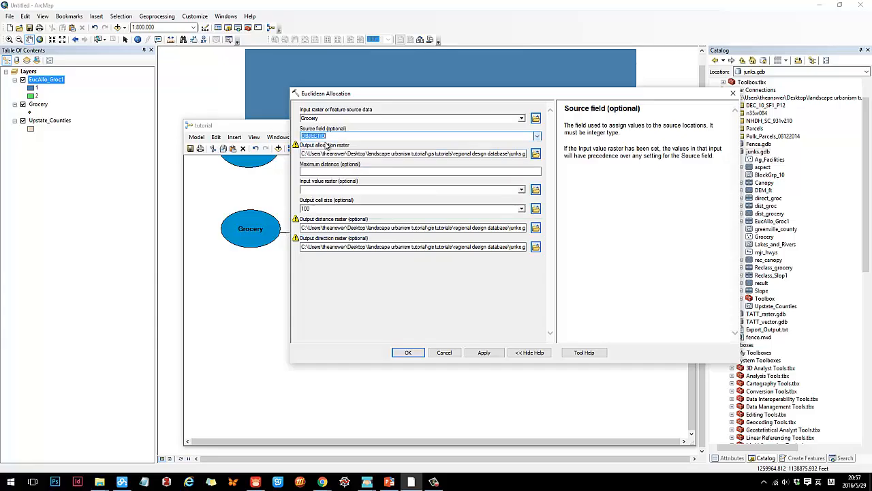
left_click(403, 137)
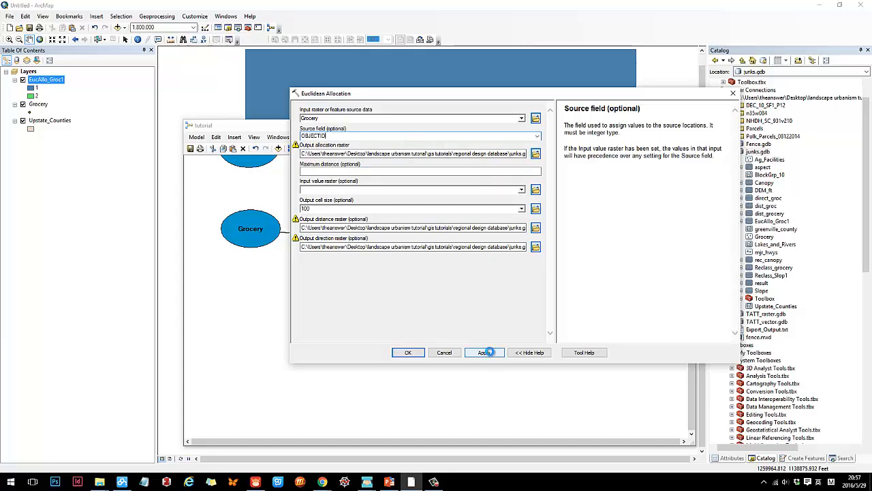
left_click(409, 353)
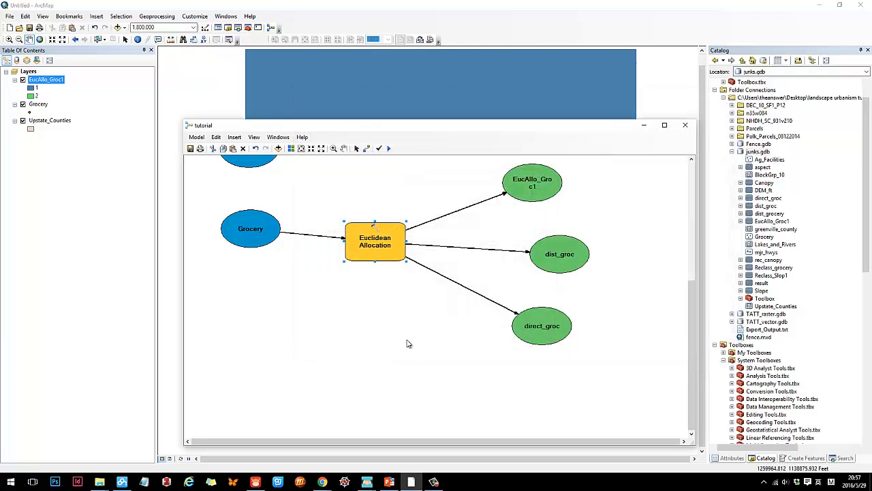
- Run Euclidean Allocation and add the dist_groc and direct_groc outputs to the map display
right_click(372, 240)
left_click(393, 267)
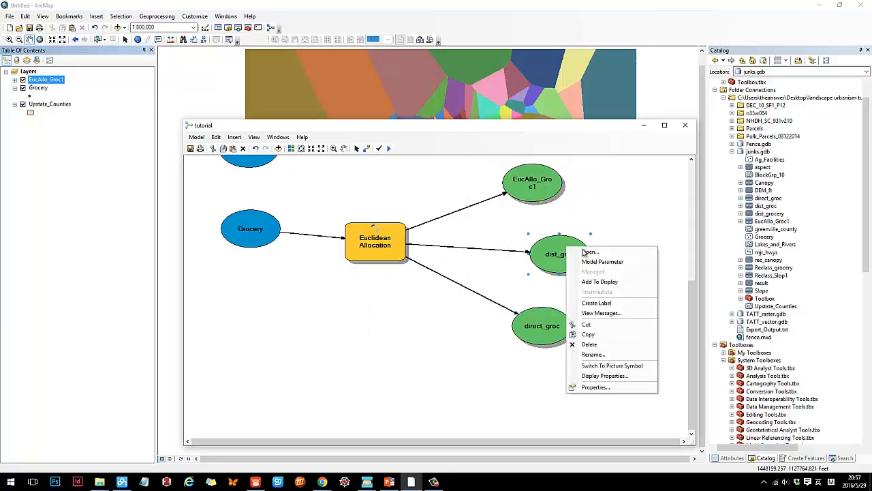
left_click(599, 281)
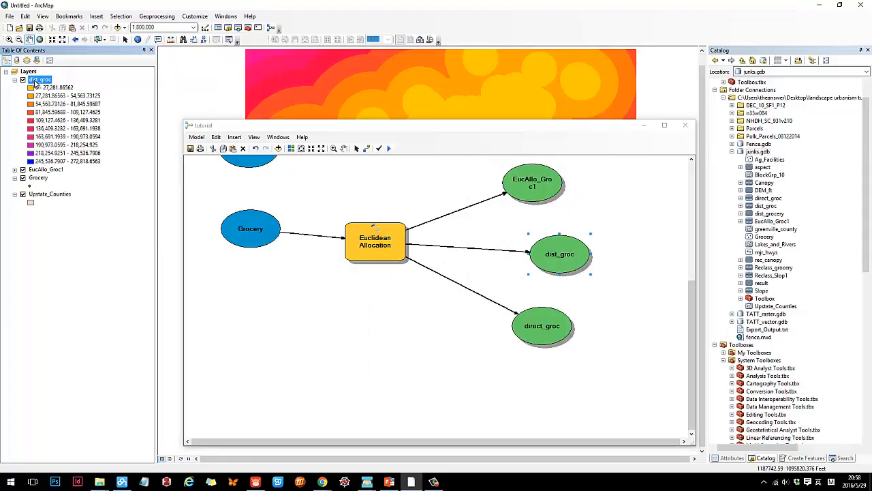
right_click(537, 324)
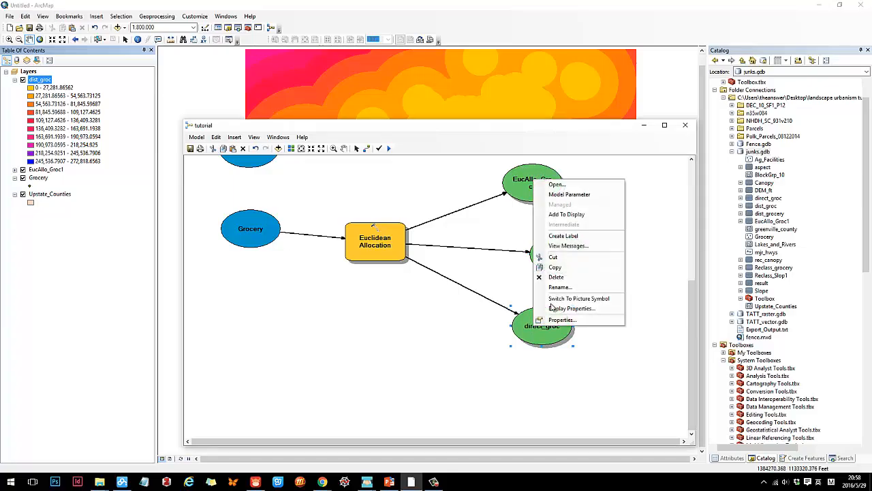
left_click(566, 216)
- Minimize the model window and hide the dist_groc and EucAllo_Groc1 layers, keeping direct_groc displayed
left_click_drag(334, 125, 334, 138)
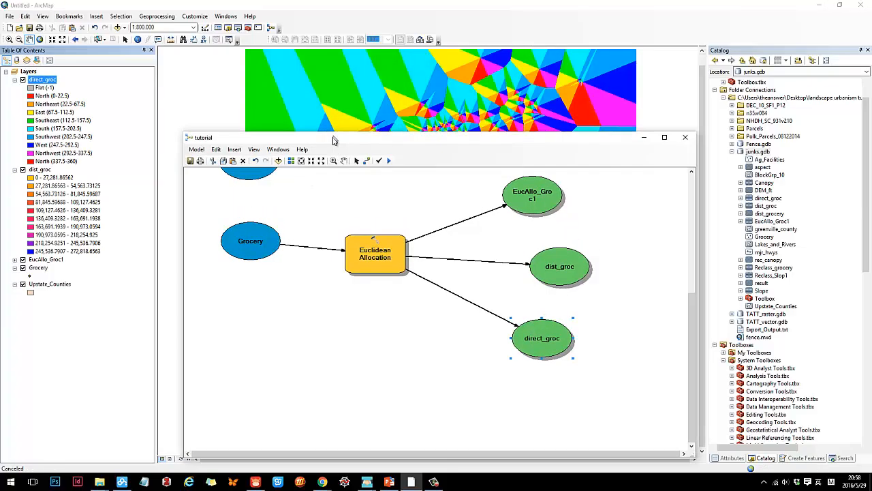
left_click(640, 141)
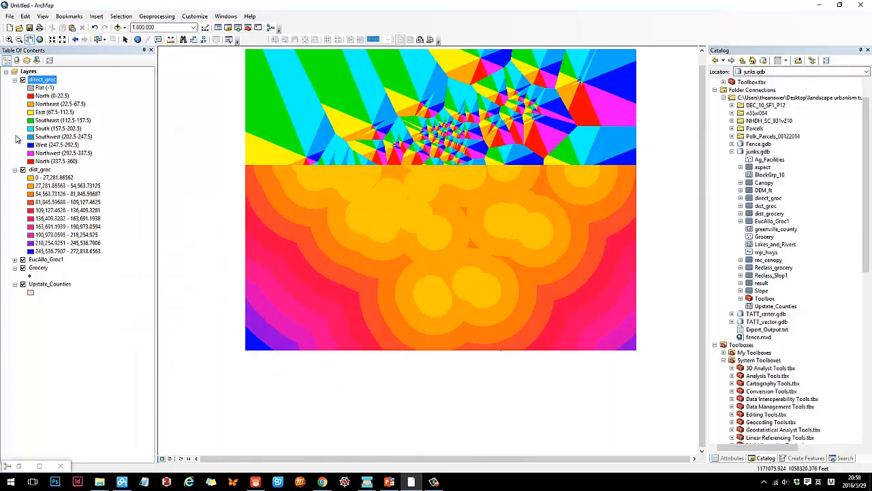
left_click(24, 80)
left_click(24, 80)
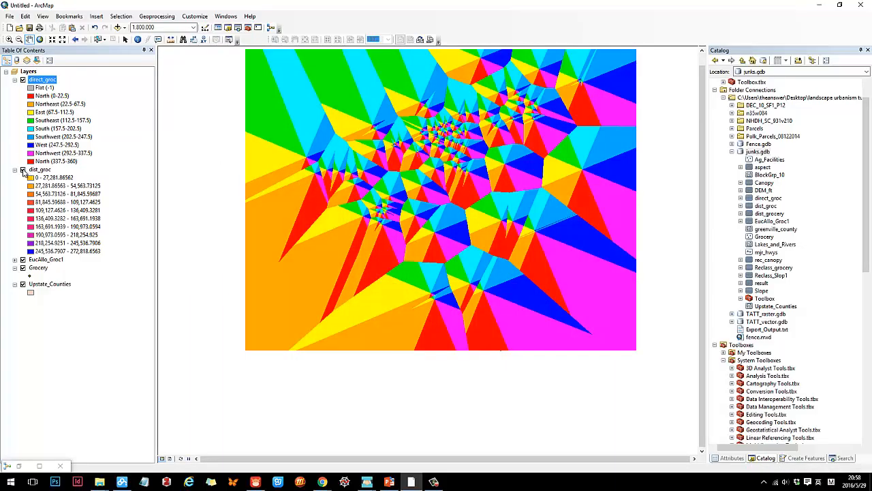
left_click(23, 170)
left_click(22, 260)
left_click(21, 465)
left_click(467, 247)
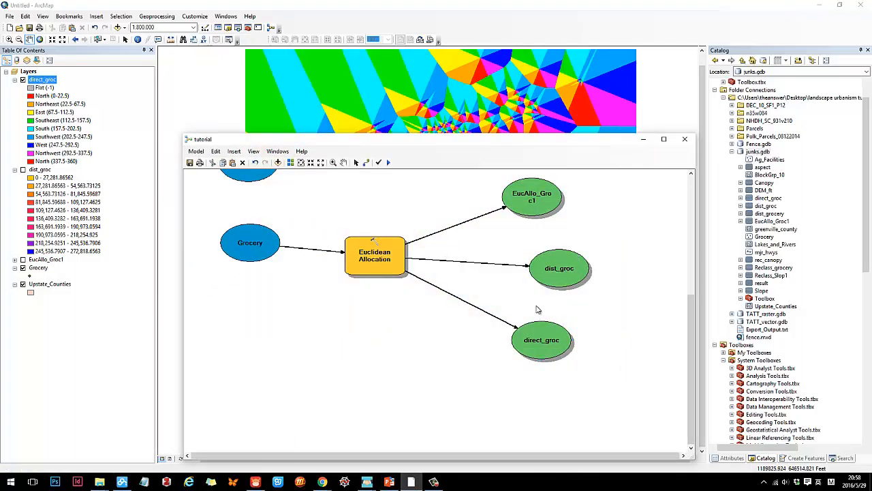
left_click(643, 139)
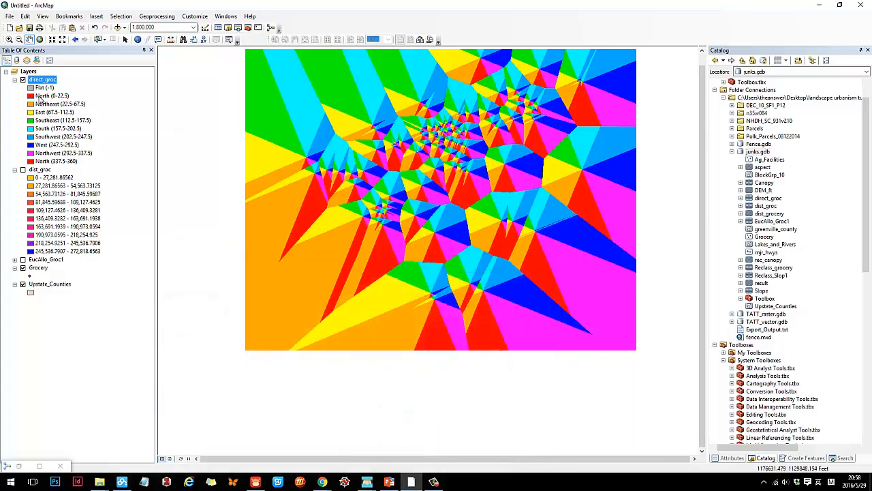
- Move the Grocery layer above direct_groc and inspect the direction zones around the central stores up close
scroll(436, 224, "up", 1)
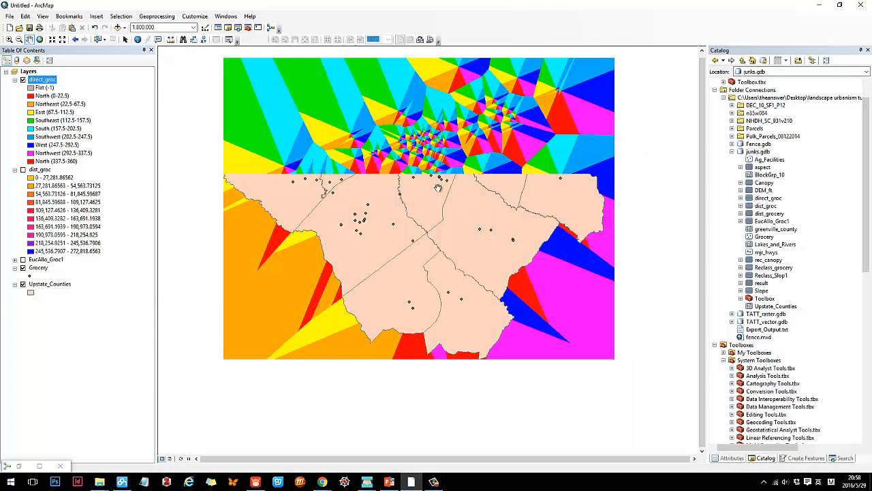
left_click_drag(38, 267, 30, 75)
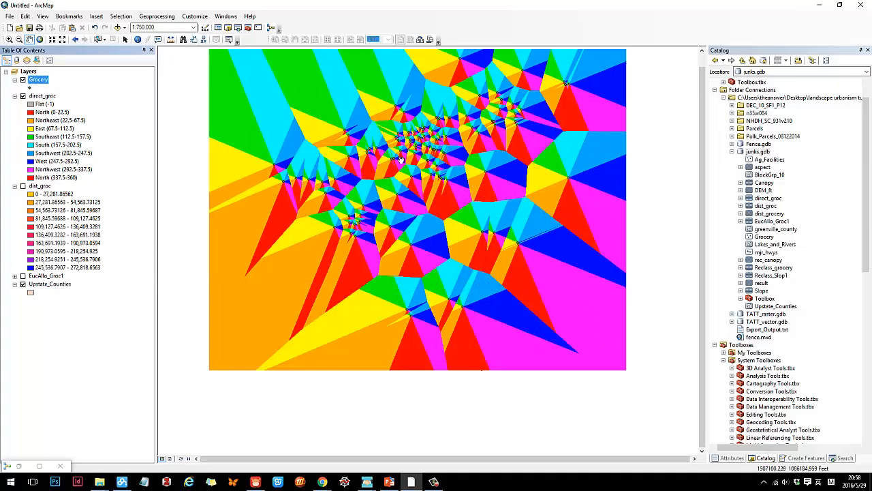
scroll(422, 165, "up", 1)
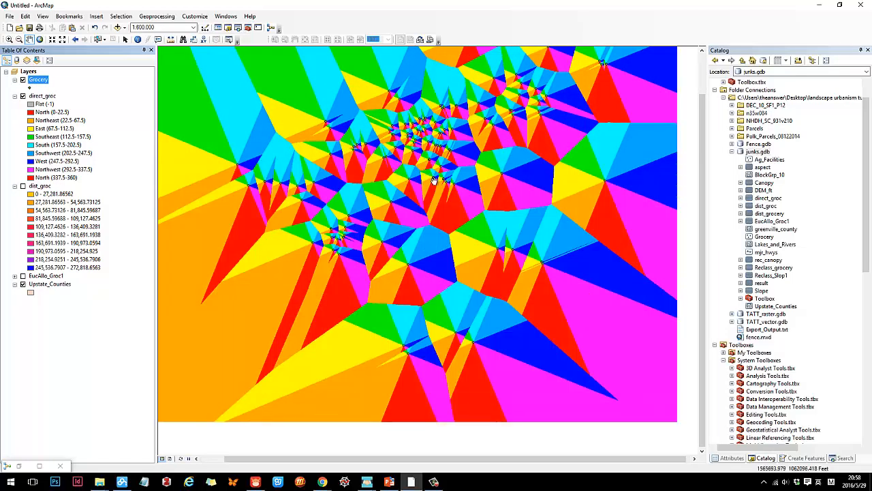
scroll(420, 179, "up", 1)
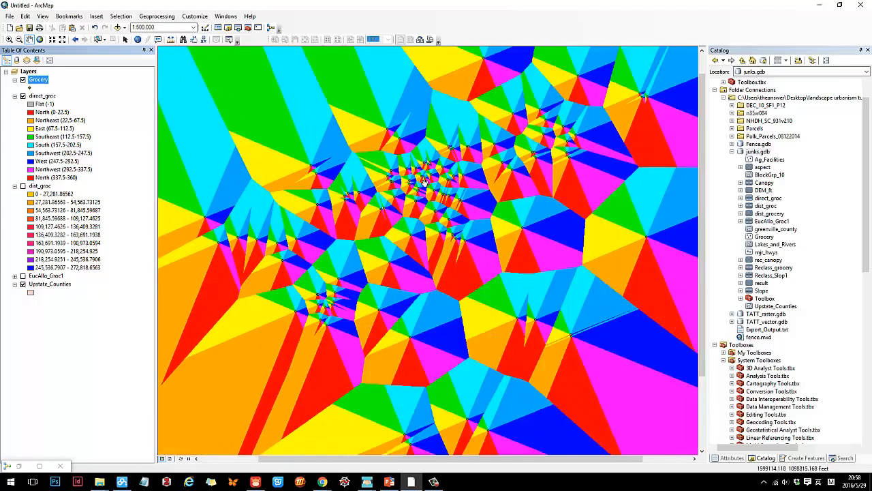
scroll(421, 179, "up", 10)
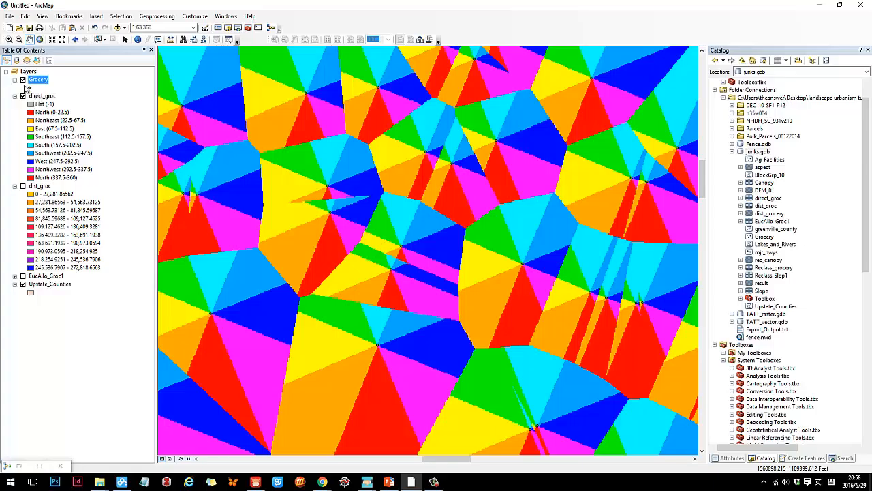
- Change the Grocery layer's point symbol to the black Hexagon 1
left_click(31, 87)
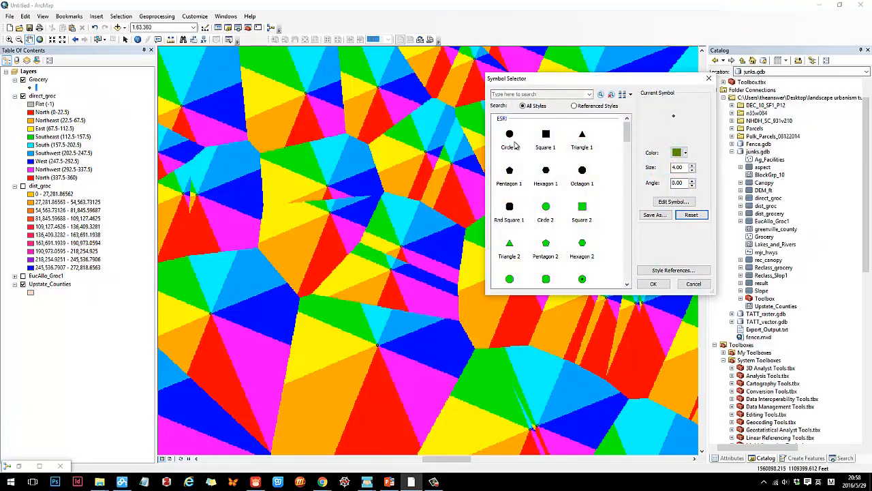
left_click(545, 169)
left_click(654, 284)
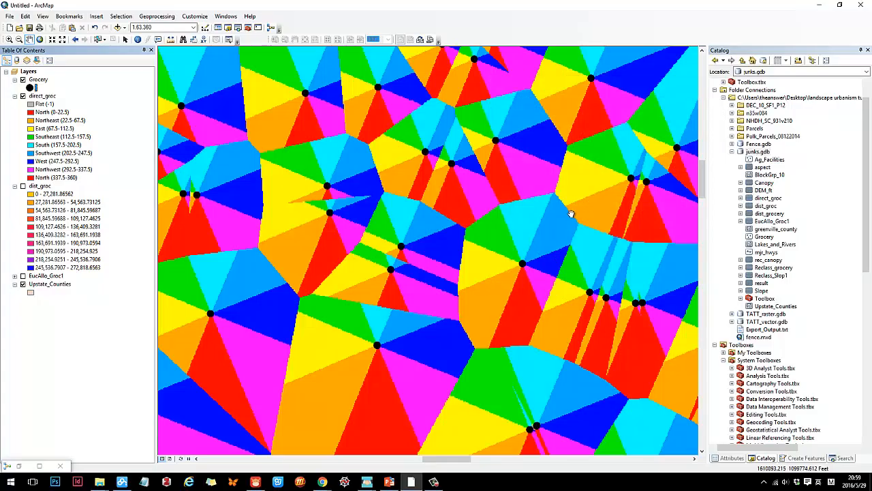
- Capture the map together with its legend as a screenshot, then circle a central store and the direct_groc direction classes with a thick black brush
key("Print")
left_click_drag(167, 47, 698, 452)
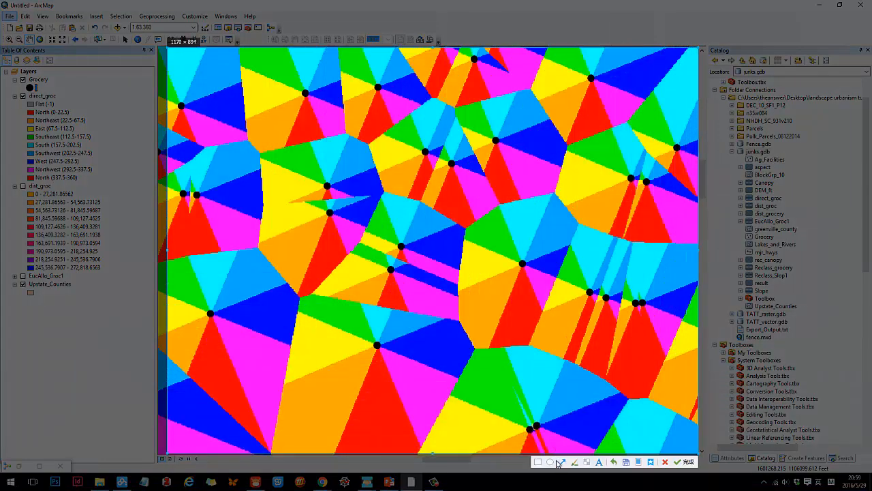
left_click(560, 462)
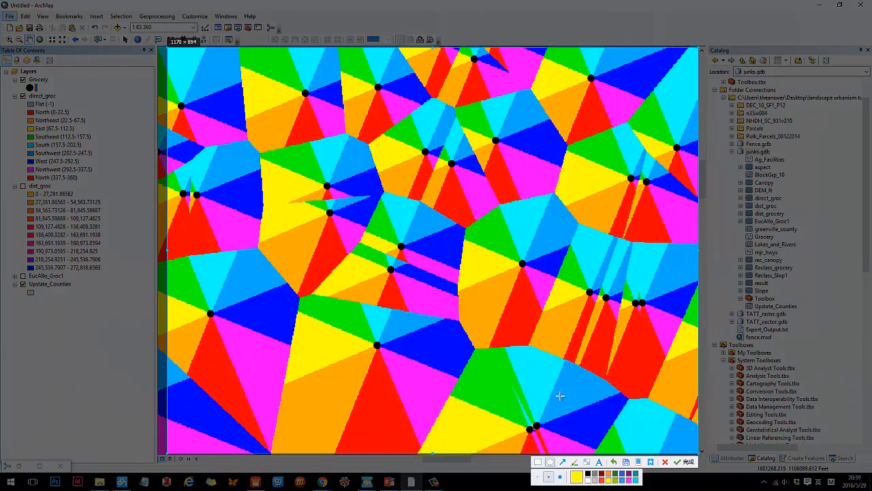
left_click(603, 475)
left_click(576, 463)
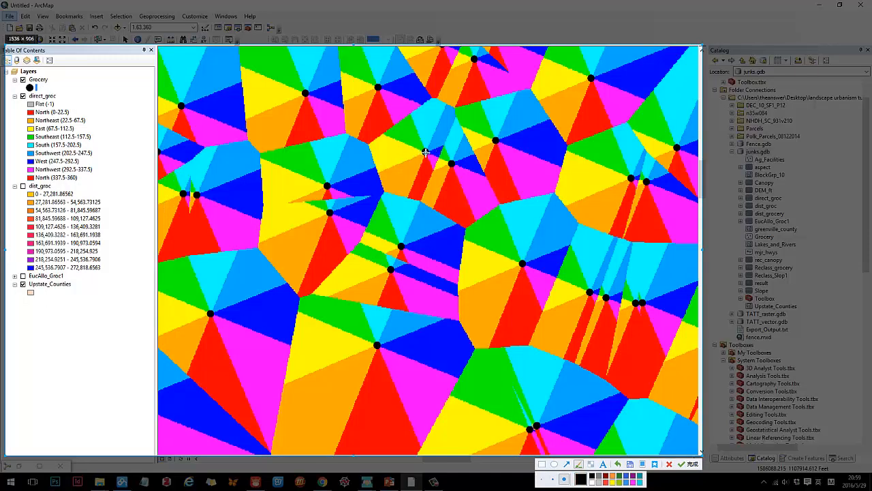
mouse_move(425, 151)
left_mouse_down()
mouse_move(418, 154)
mouse_move(427, 154)
left_mouse_up()
mouse_move(27, 100)
left_mouse_down()
mouse_move(61, 97)
mouse_move(103, 163)
mouse_move(25, 182)
mouse_move(25, 103)
left_mouse_up()
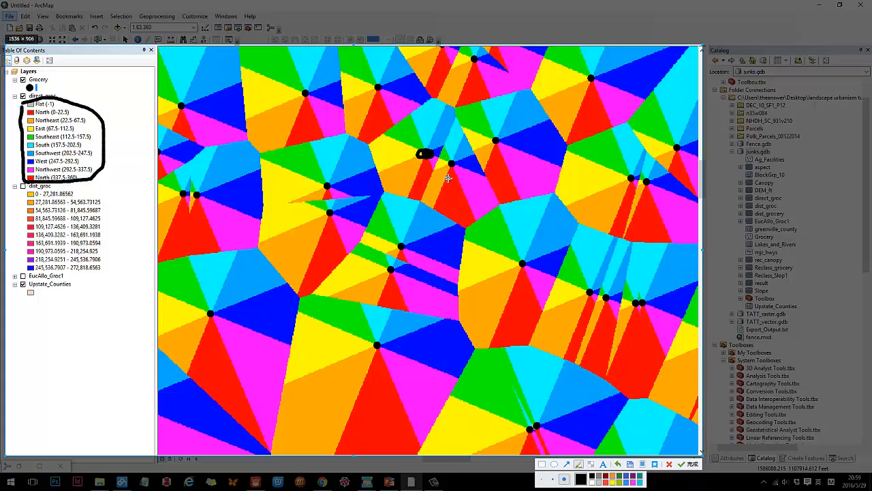
- Outline the red North, orange Northeast and magenta Northwest zones around the neighbouring central store in black
left_click_drag(451, 166, 447, 201)
key("ctrl+z")
mouse_move(451, 166)
left_mouse_down()
mouse_move(435, 206)
mouse_move(463, 229)
mouse_move(480, 222)
mouse_move(454, 168)
left_mouse_up()
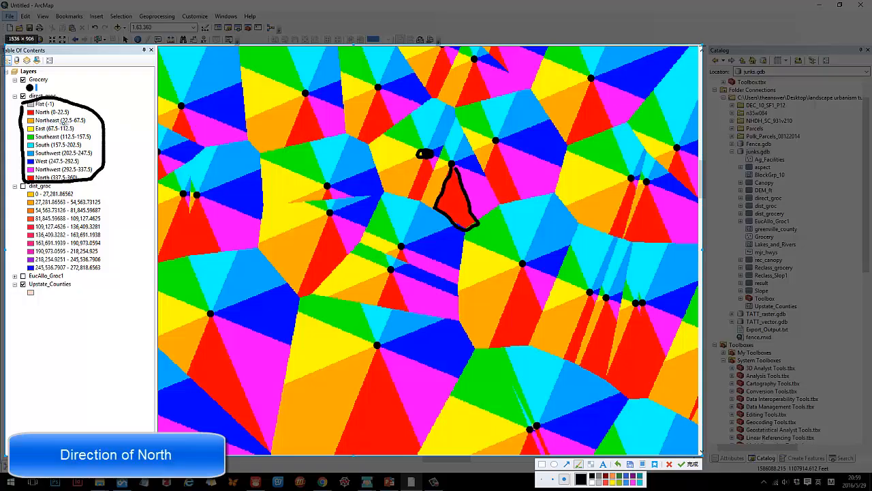
mouse_move(445, 167)
left_mouse_down()
mouse_move(419, 200)
mouse_move(431, 205)
left_mouse_up()
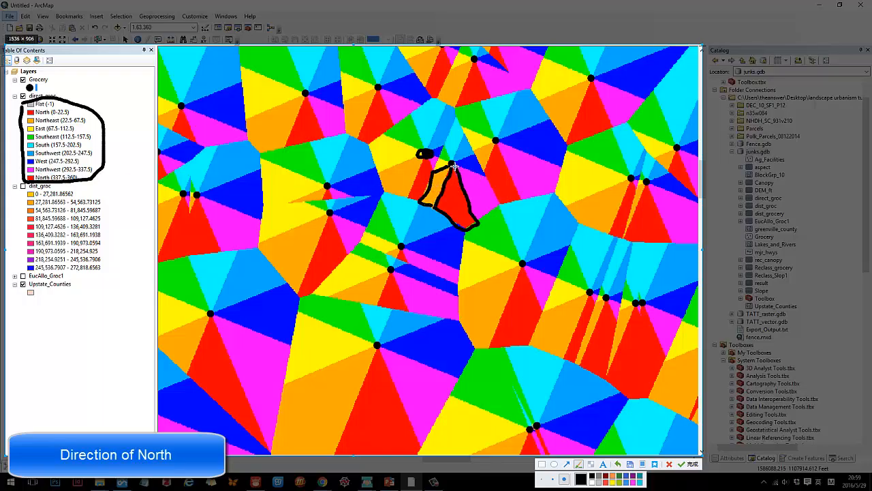
mouse_move(452, 164)
left_mouse_down()
mouse_move(498, 195)
mouse_move(471, 216)
mouse_move(489, 215)
left_mouse_up()
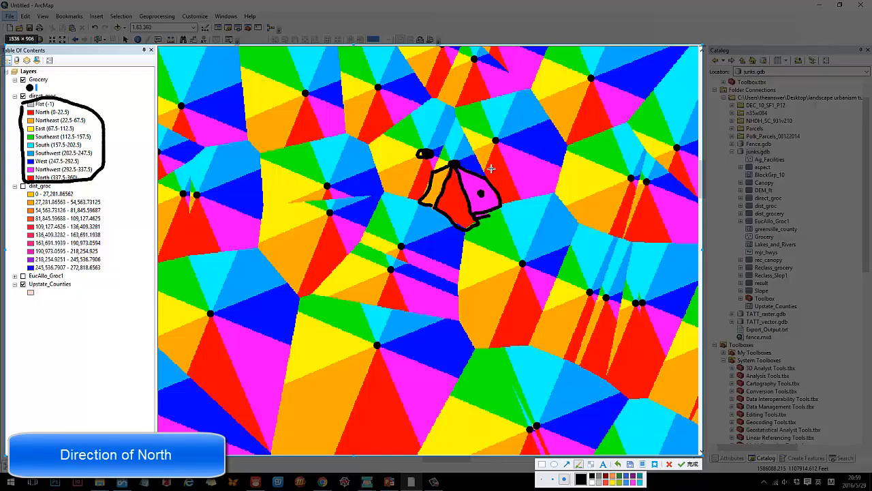
- Mark black dots in the differently coloured direction zones around the two nearby stores, and close the screenshot annotation
left_click(524, 162)
left_click(502, 173)
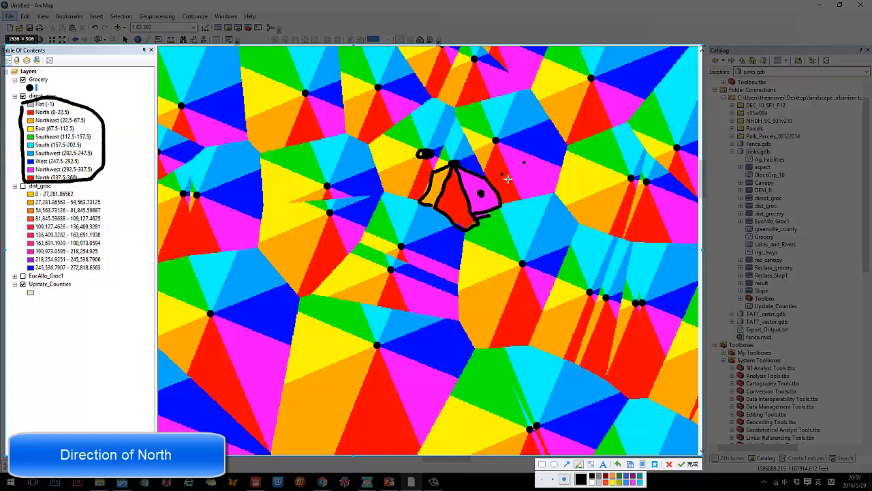
left_click(552, 230)
left_click(549, 286)
left_click(533, 304)
left_click(487, 300)
left_click(484, 266)
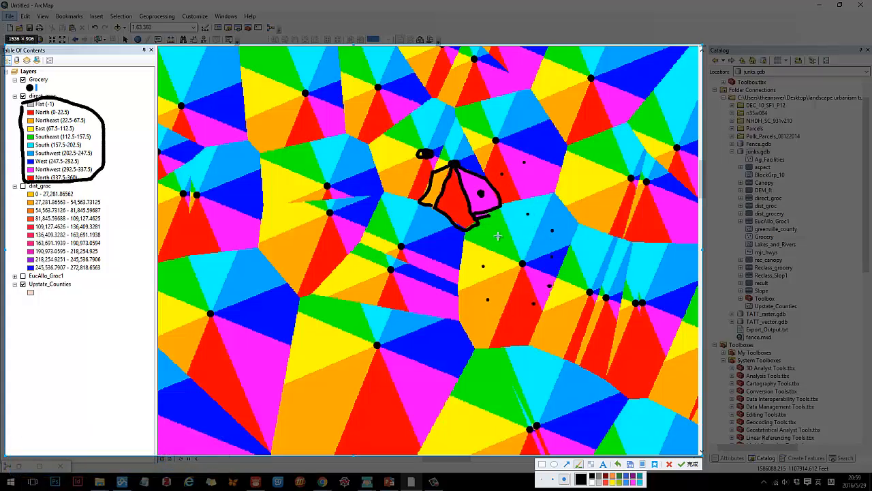
left_click(498, 230)
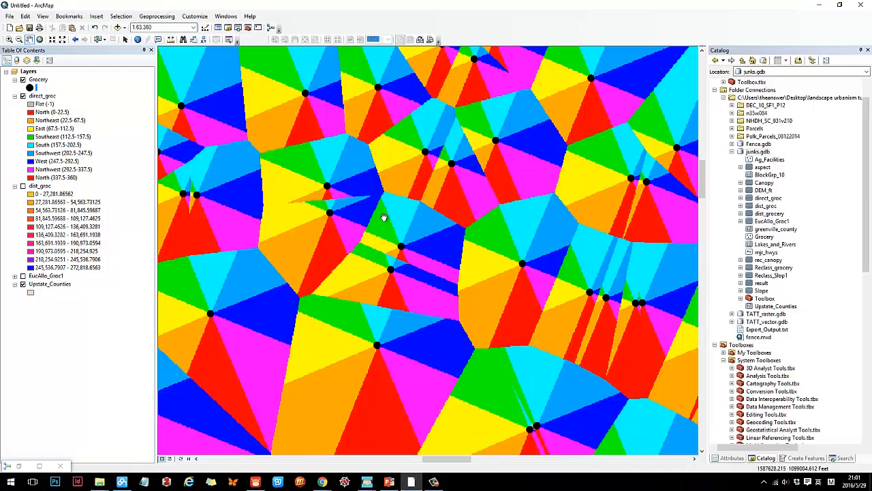
- Capture the central map area and mark points on both sides of an allocation boundary with the black brush, then discard the capture
mouse_move(240, 90)
left_mouse_down()
mouse_move(636, 411)
mouse_move(660, 446)
left_mouse_up()
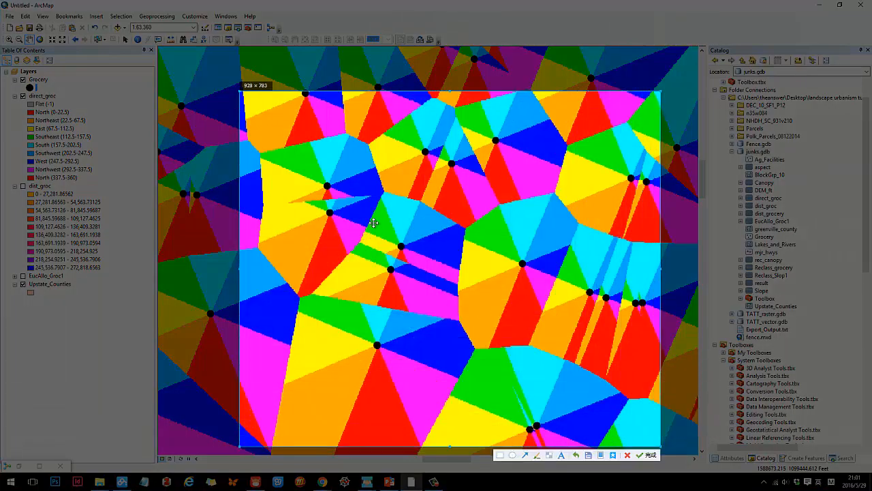
left_click(536, 455)
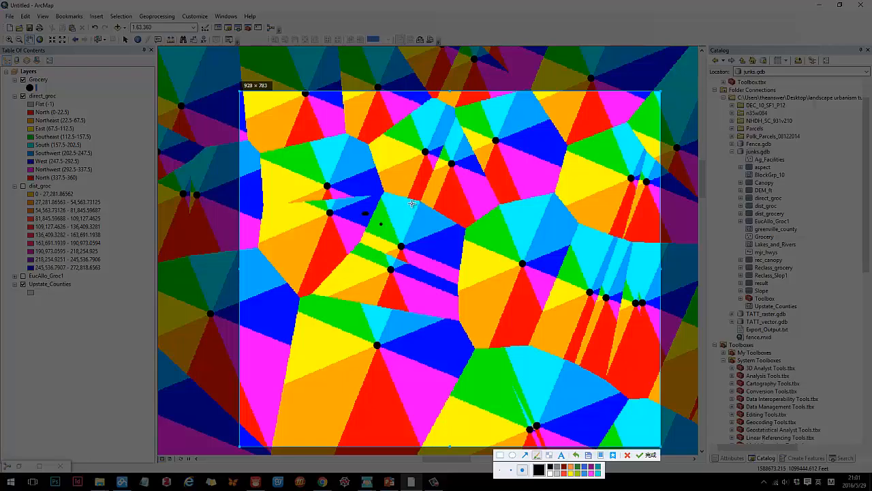
key("Escape")
- Hide the direct_groc layer and display EucAllo_Groc1 around the central grocery stores at 1:80,000
scroll(448, 263, "down", 1)
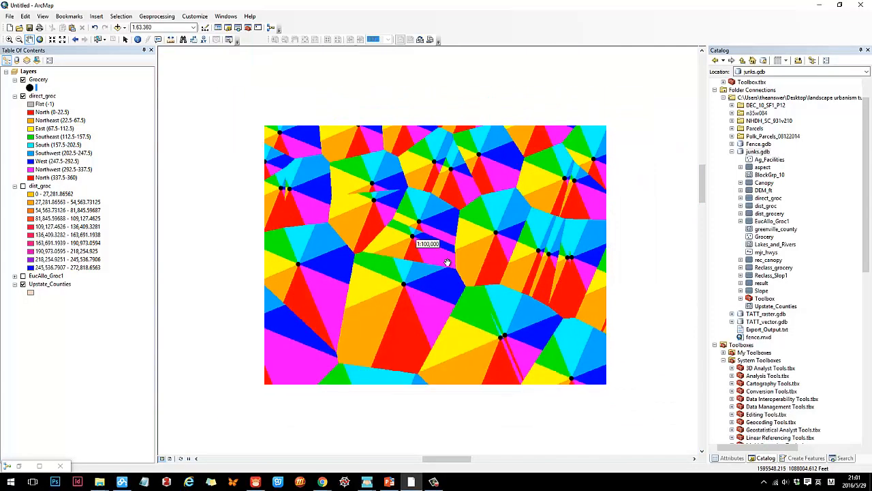
scroll(447, 266, "down", 1)
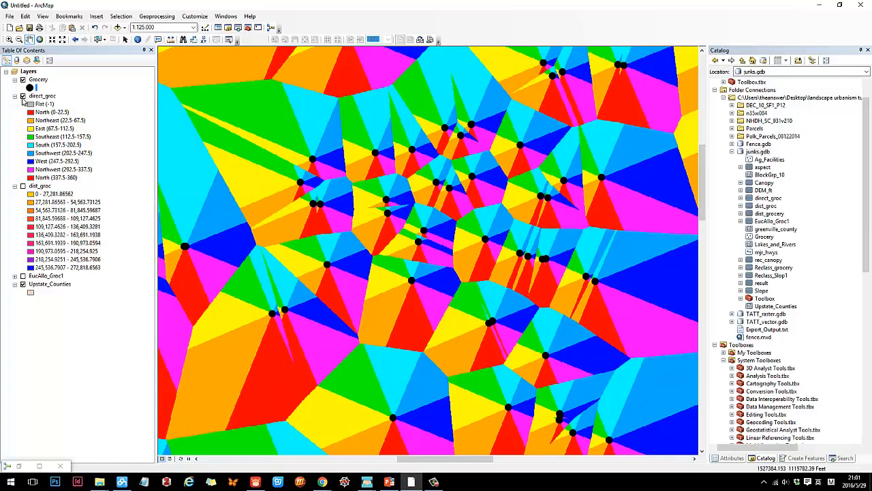
left_click(22, 97)
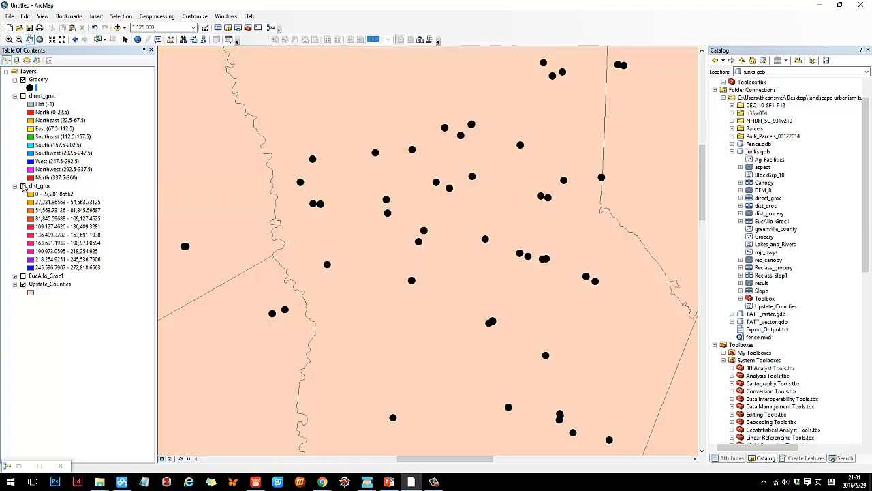
left_click(22, 276)
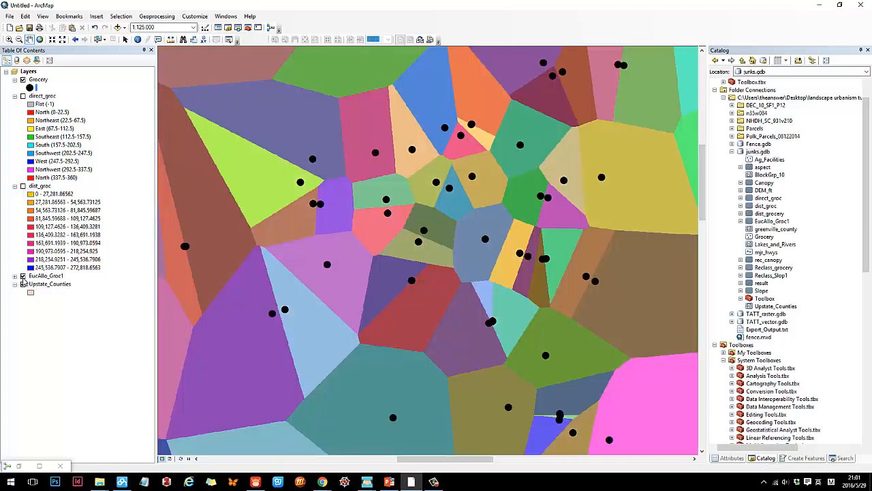
scroll(428, 251, "up", 2)
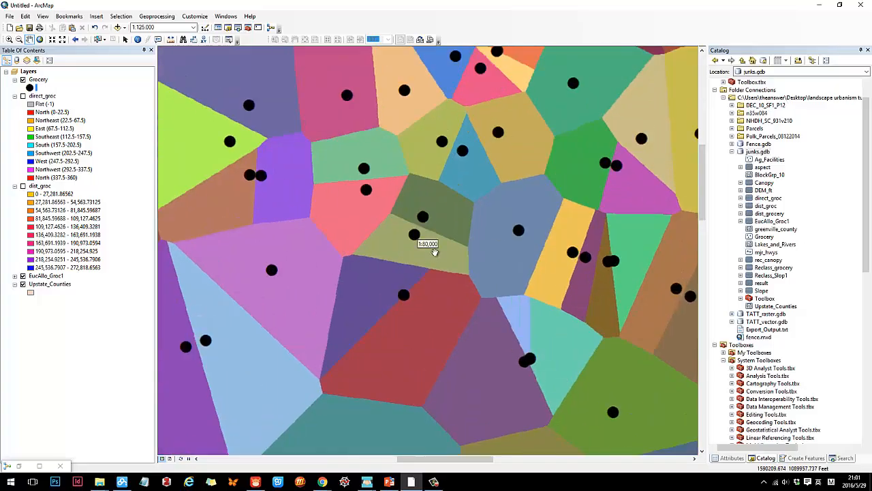
- Capture the map and legend, outline the dark green allocation zone in black, and draw arrows from a point in it to the surrounding stores
key("alt")
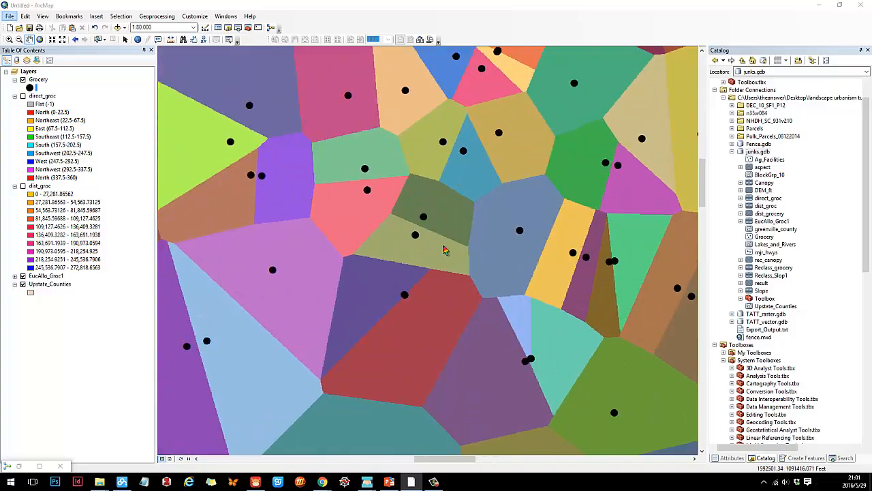
key("ctrl+alt+a")
left_click(443, 249)
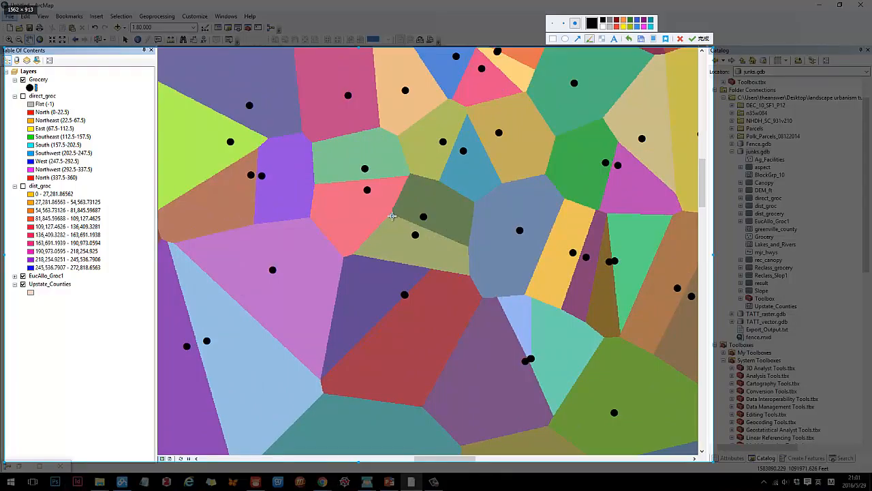
mouse_move(392, 216)
left_mouse_down()
mouse_move(462, 244)
mouse_move(473, 199)
mouse_move(423, 174)
mouse_move(394, 216)
left_mouse_up()
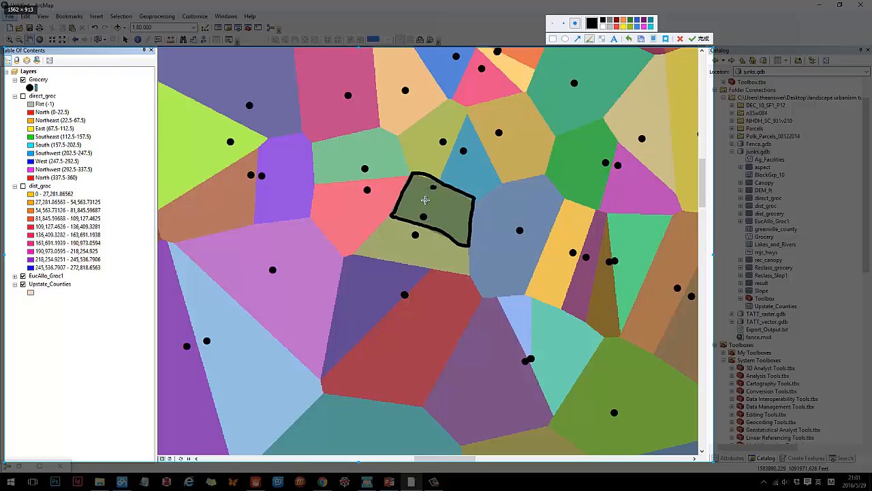
mouse_move(431, 192)
left_mouse_down()
mouse_move(424, 216)
mouse_move(439, 202)
mouse_move(434, 144)
mouse_move(443, 159)
mouse_move(462, 155)
mouse_move(461, 167)
left_mouse_up()
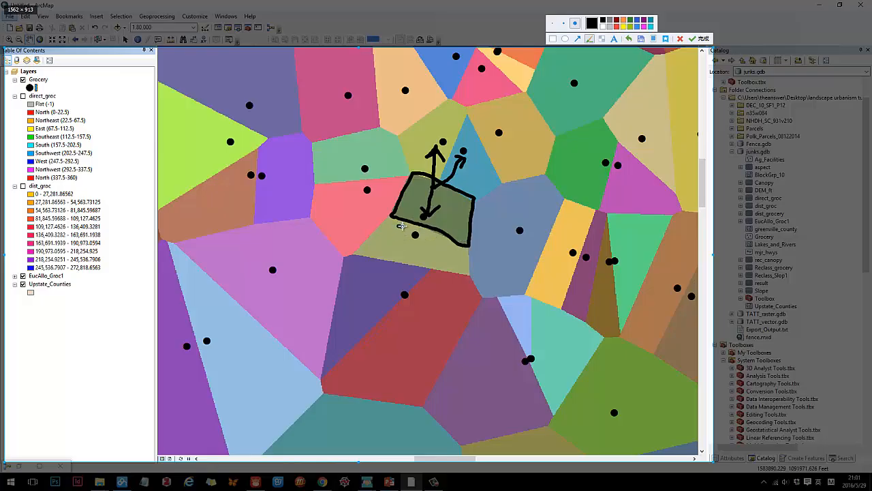
- Draw arrows from a point in the olive zone to nearby stores, and outline the olive zone and the large purple zone with its store
mouse_move(399, 227)
left_mouse_down()
mouse_move(403, 237)
mouse_move(399, 224)
mouse_move(421, 219)
left_mouse_up()
mouse_move(391, 216)
left_mouse_down()
mouse_move(348, 252)
mouse_move(468, 275)
mouse_move(465, 246)
left_mouse_up()
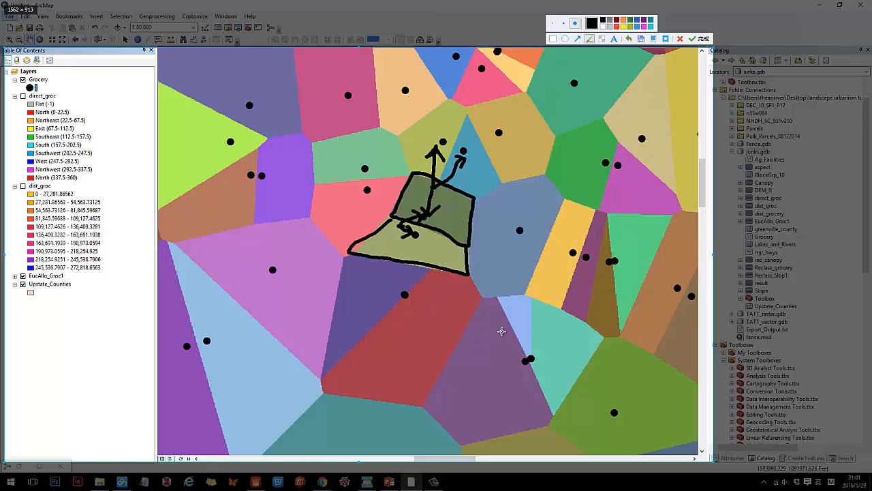
mouse_move(272, 273)
left_mouse_down()
mouse_move(279, 264)
mouse_move(273, 270)
left_mouse_up()
mouse_move(182, 247)
left_mouse_down()
mouse_move(300, 219)
mouse_move(341, 257)
mouse_move(324, 345)
mouse_move(303, 366)
mouse_move(182, 250)
mouse_move(296, 223)
left_mouse_up()
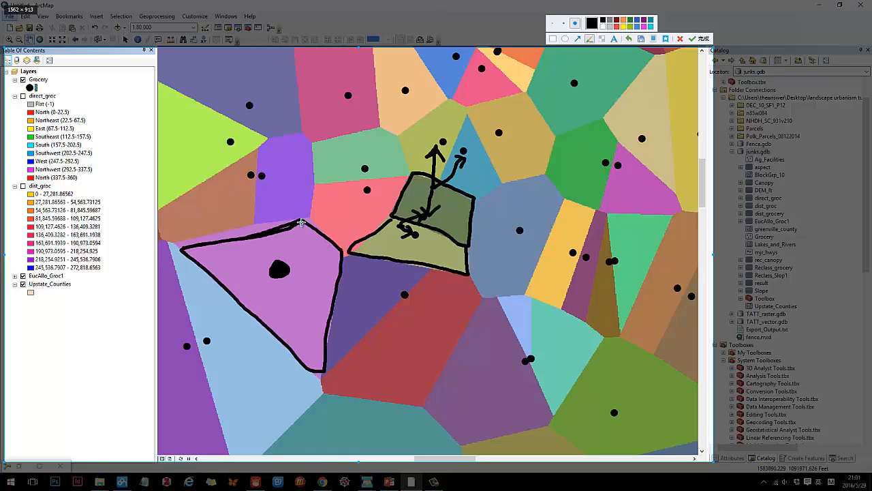
left_click_drag(277, 269, 293, 270)
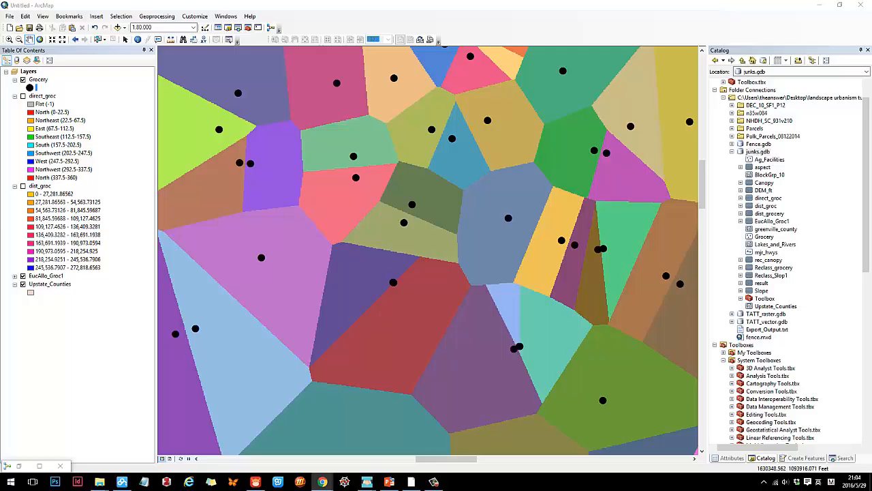
- Switch to Chrome, open the Rhino voronoi image at full size and examine its cells and points up close, then minimize the browser
left_click_drag(871, 109, 511, 93)
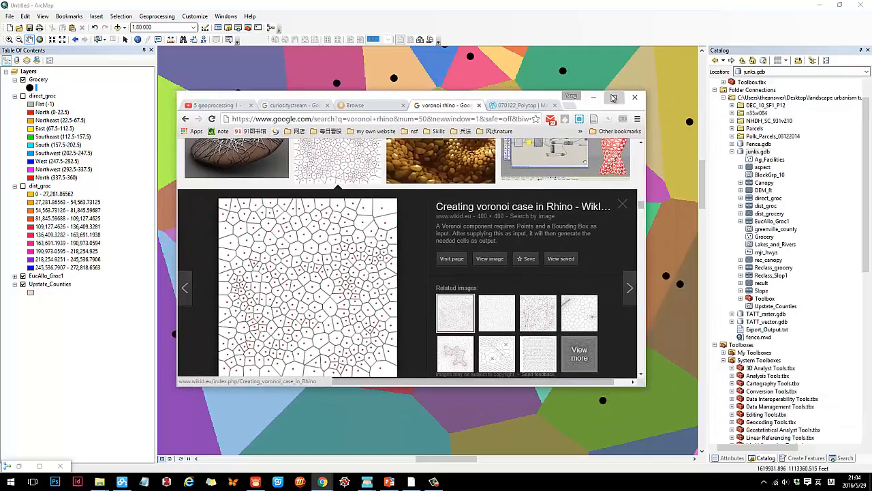
left_click(613, 97)
left_click(239, 265)
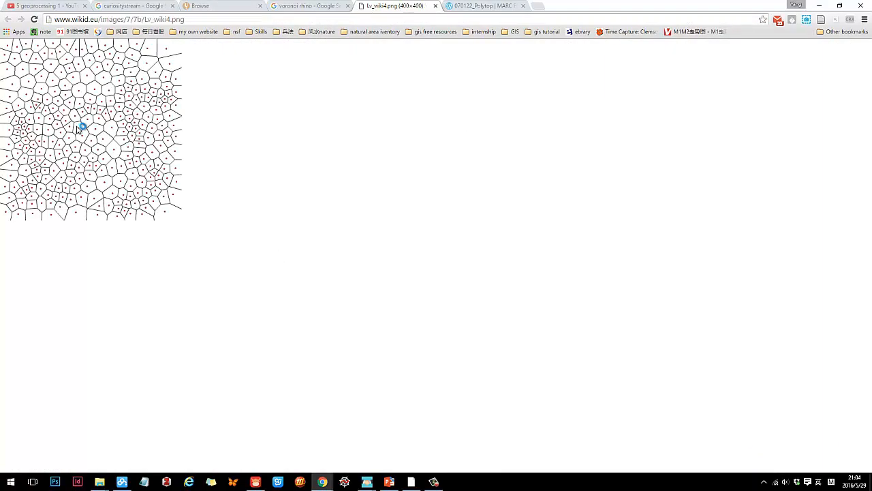
scroll(429, 198, "up", 6)
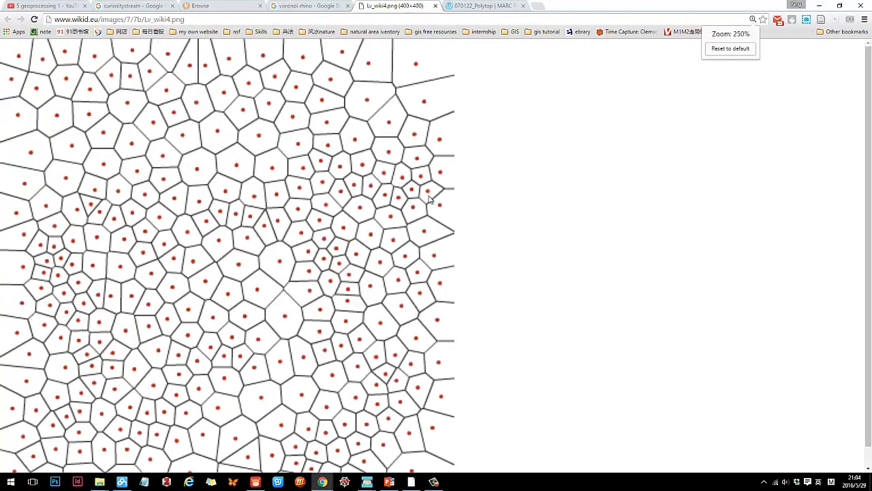
scroll(429, 199, "down", 3)
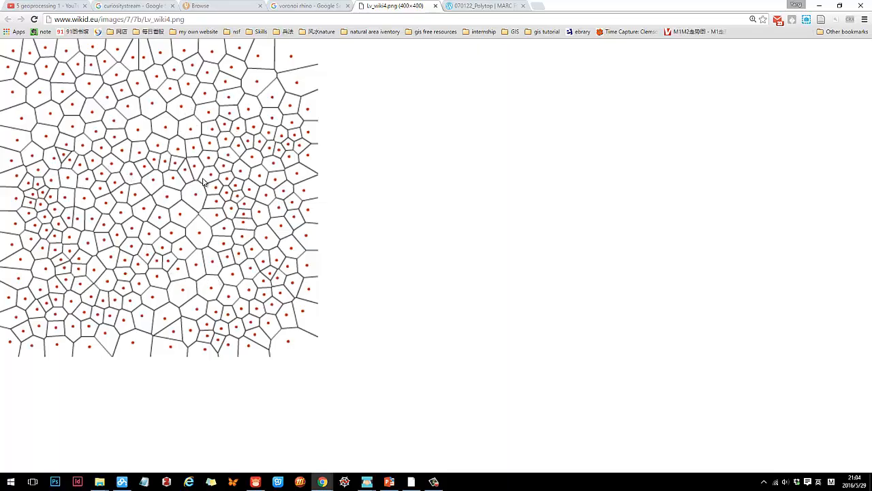
left_click(819, 6)
- Display dist_groc in place of EucAllo_Groc1 and show the full extent of the distance raster at 1:750,000
scroll(487, 235, "up", 4)
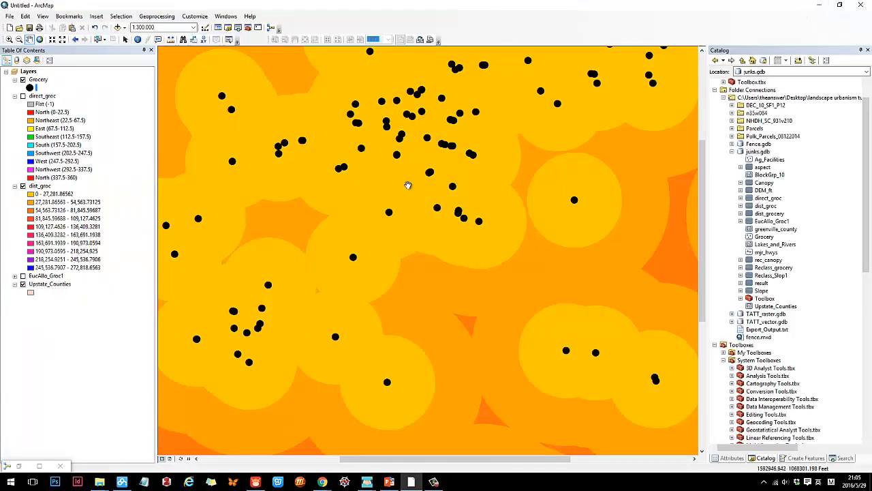
scroll(434, 211, "up", 2)
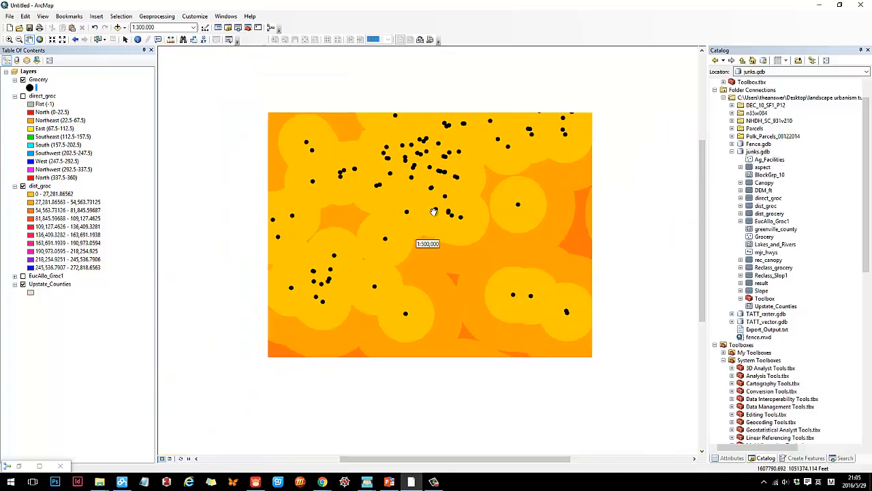
scroll(434, 211, "up", 1)
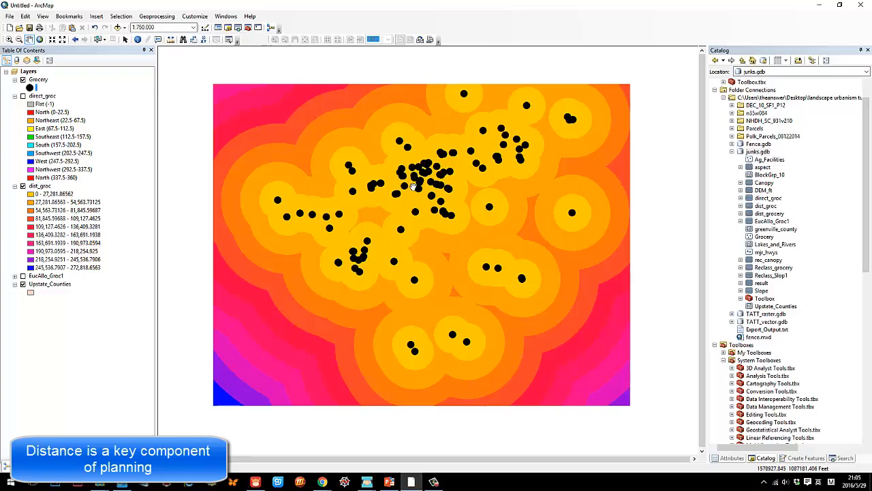
- Capture the map and legend, and draw a red downward arrow beside the dist_groc distance classes from nearest to farthest
key("ctrl+alt+a")
left_click_drag(2, 48, 690, 455)
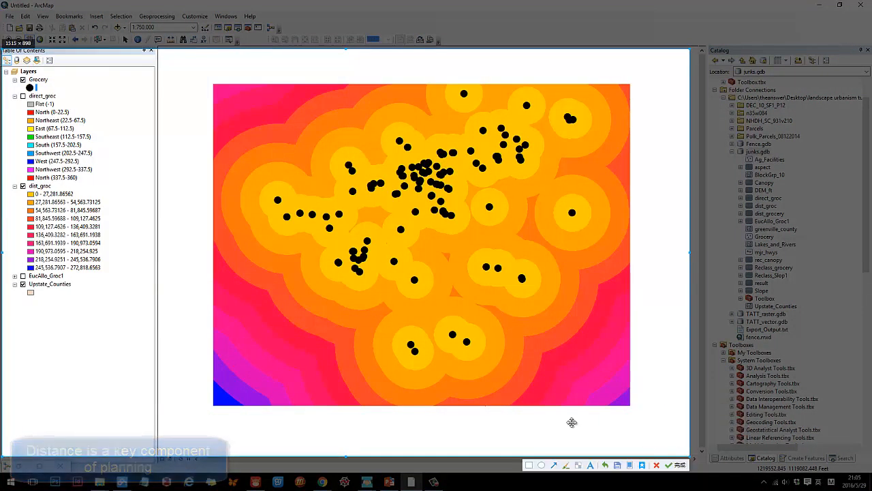
left_click(554, 464)
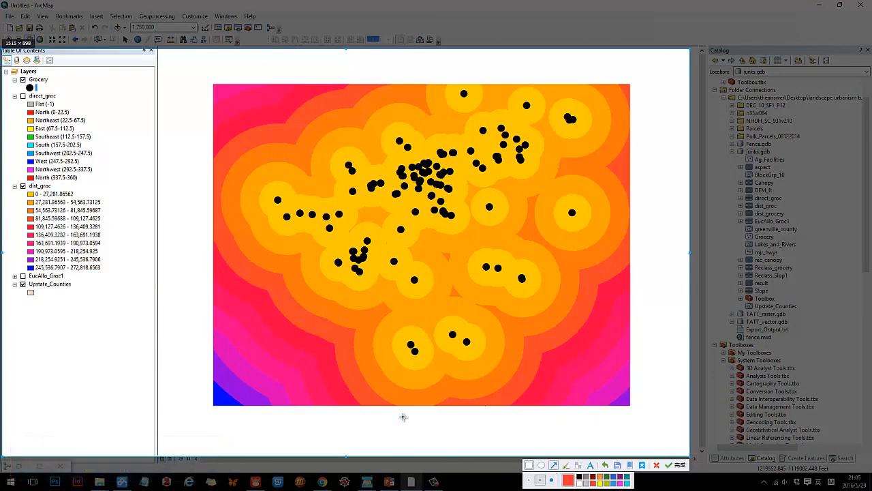
left_click_drag(21, 195, 20, 269)
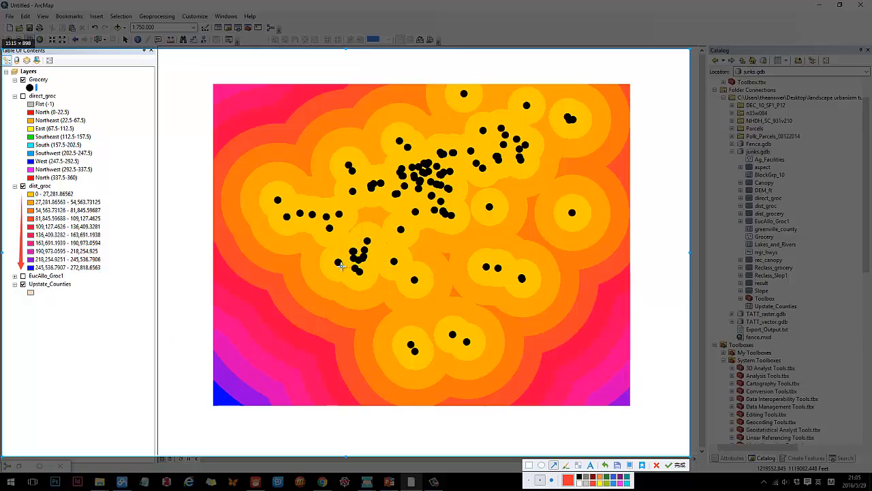
- Mark a black point between stores with arrows to two nearby stores, and circle the second and third dist_groc distance classes in the legend
left_click(567, 465)
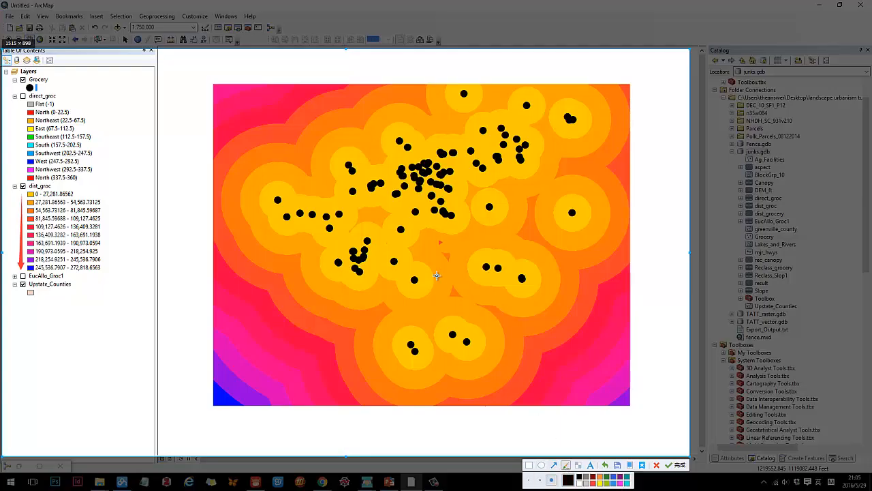
left_click_drag(446, 240, 448, 239)
mouse_move(447, 242)
left_mouse_down()
mouse_move(445, 220)
mouse_move(480, 261)
mouse_move(469, 269)
left_mouse_up()
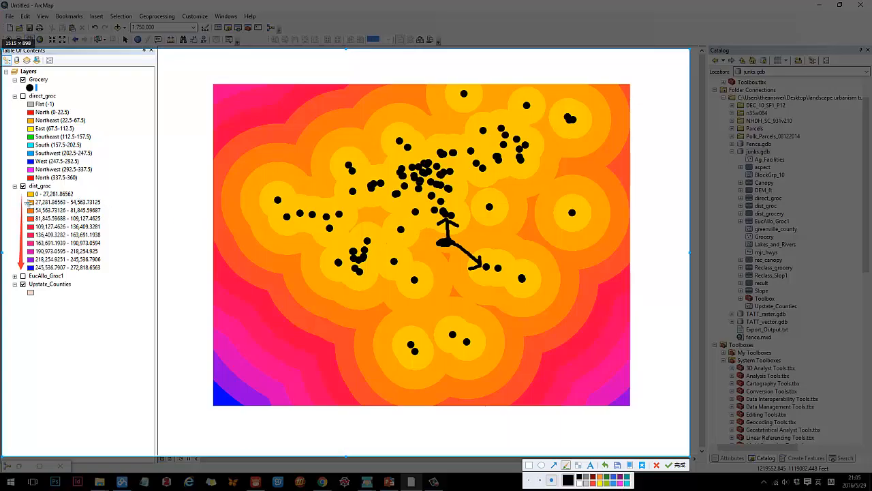
mouse_move(27, 201)
left_mouse_down()
mouse_move(26, 214)
mouse_move(72, 216)
mouse_move(114, 202)
mouse_move(53, 197)
left_mouse_up()
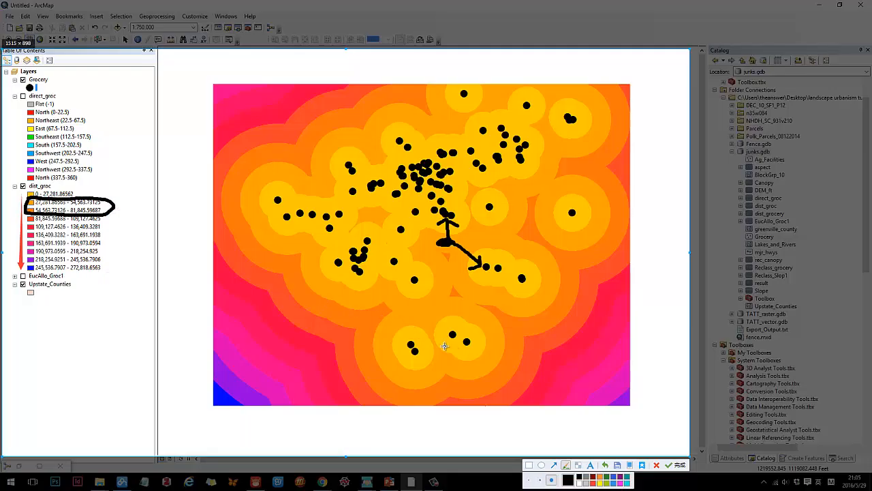
left_click(532, 194)
left_click(526, 209)
left_click(515, 226)
left_click(538, 225)
left_click_drag(580, 148, 583, 146)
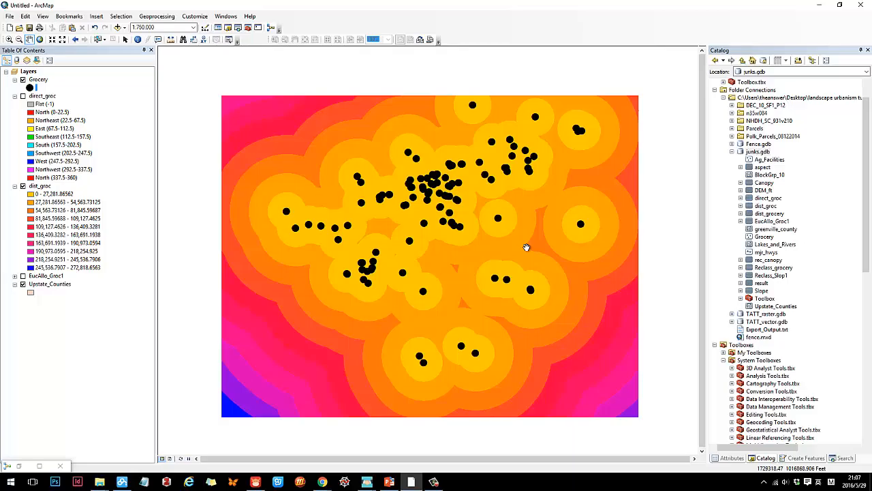
- Collapse the direct_groc legend, and switch to PowerPoint to highlight the distance unit note and its 1 and 2 mile conversions to feet
left_click_drag(512, 247, 507, 232)
left_click(15, 96)
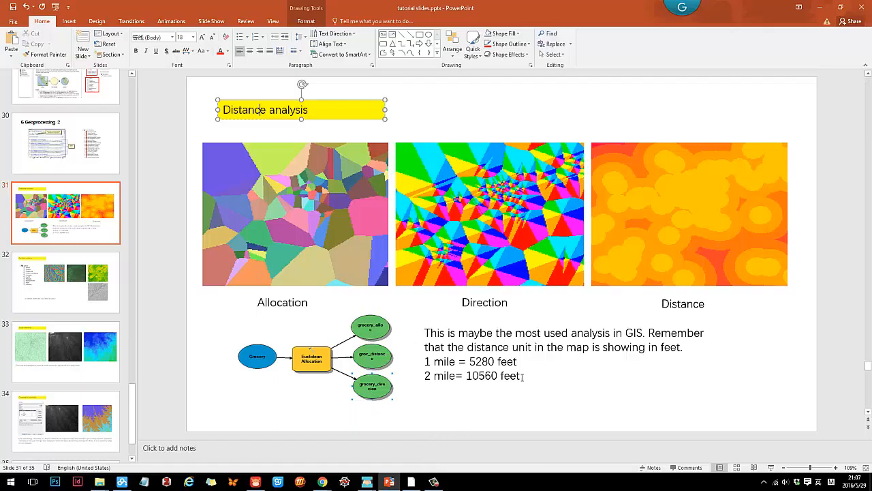
left_click_drag(523, 376, 426, 329)
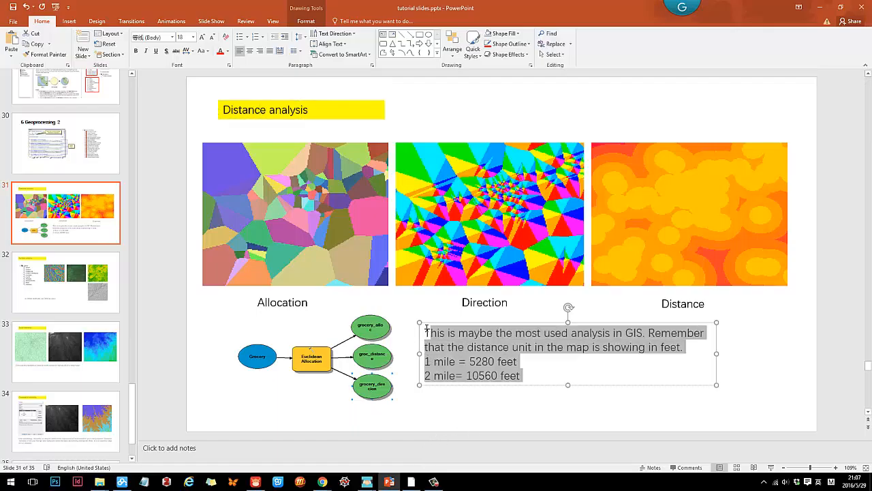
left_click(457, 347)
left_click_drag(428, 361, 519, 376)
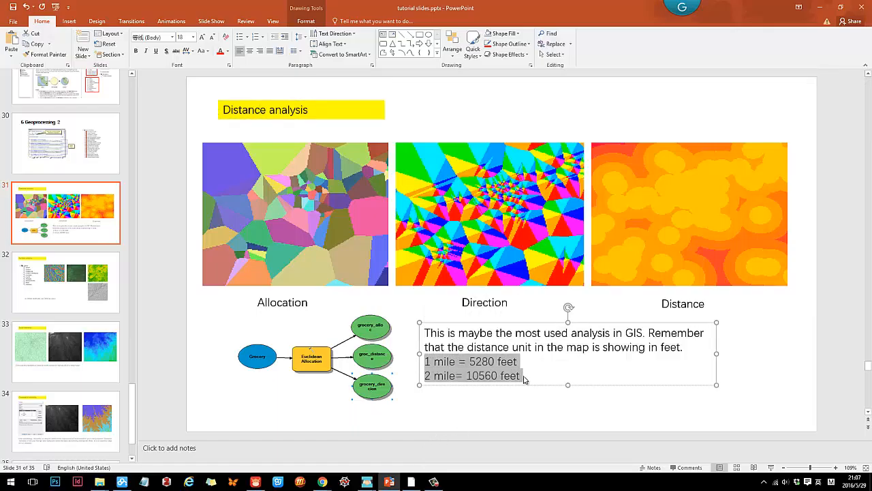
left_click(449, 364)
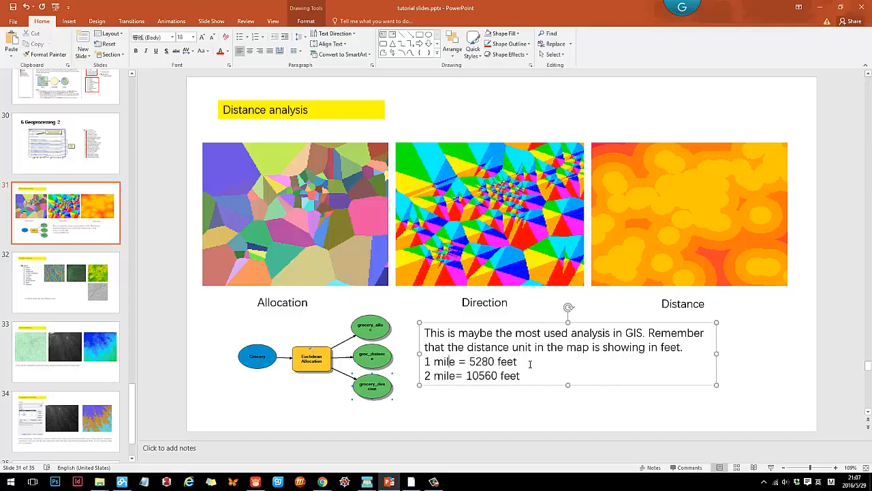
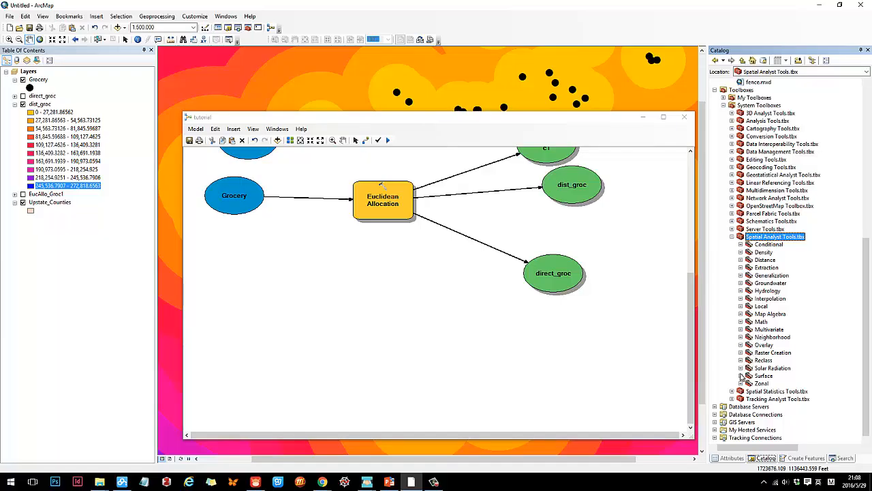
- Add the Aspect, Contour, Hillshade and Slope tools from the Spatial Analyst Surface toolset to the tutorial model below the Euclidean Allocation chain
left_click(741, 375)
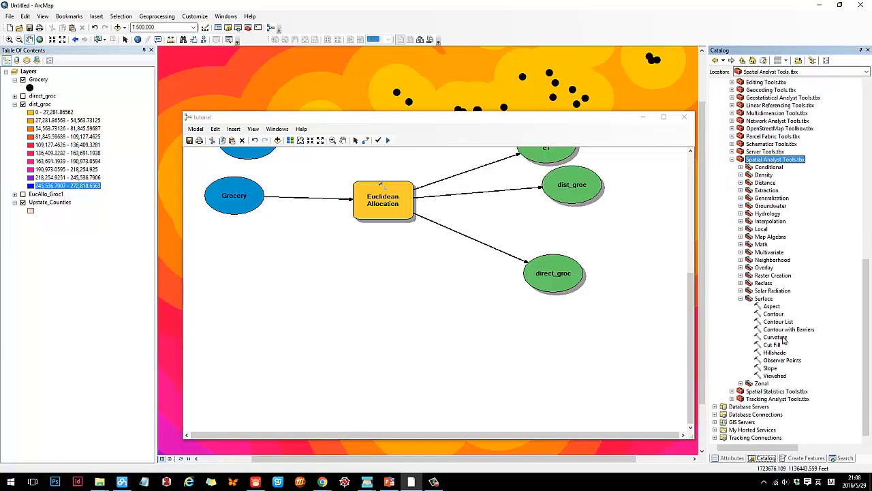
left_click(774, 315)
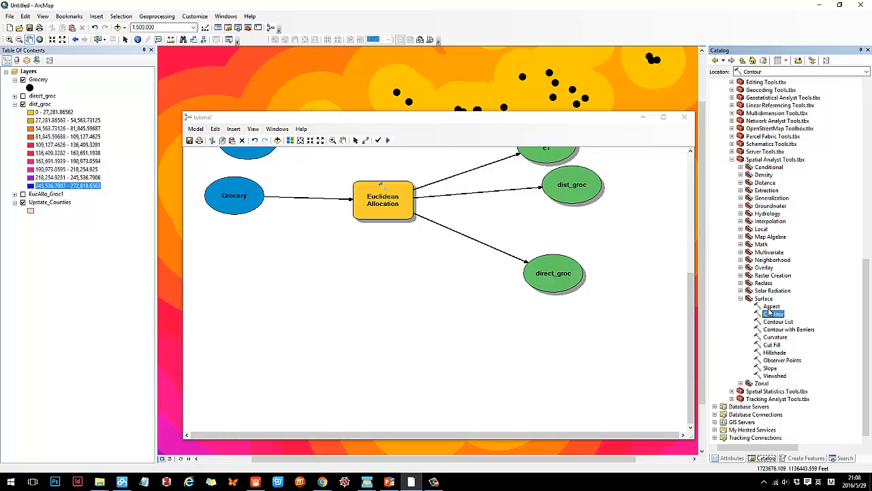
left_click_drag(770, 308, 364, 333)
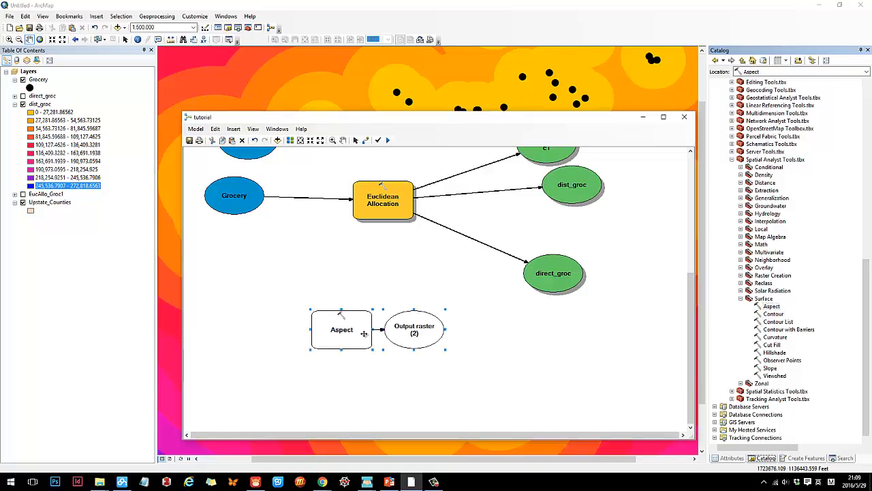
scroll(523, 341, "down", 3)
left_click(389, 482)
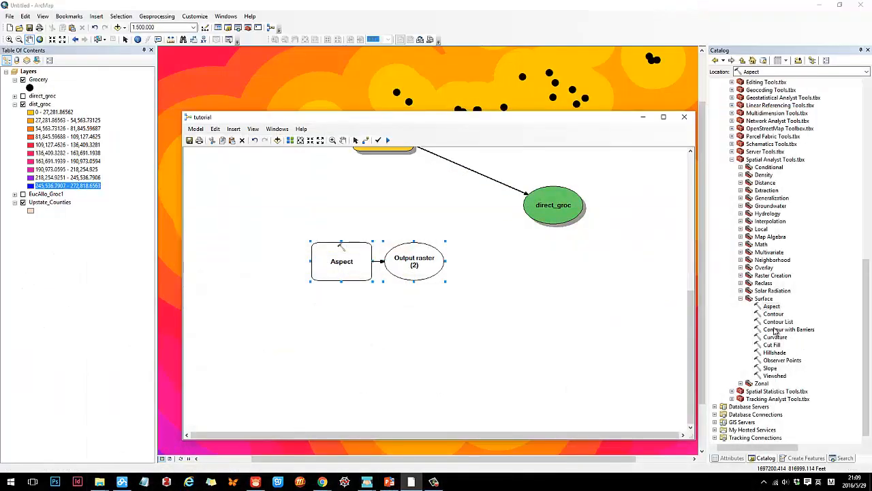
left_click_drag(773, 314, 376, 326)
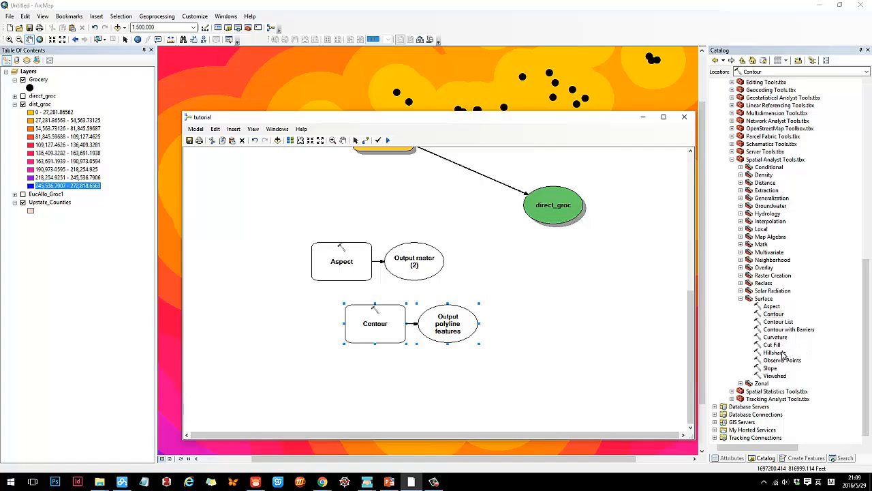
left_click_drag(775, 353, 379, 387)
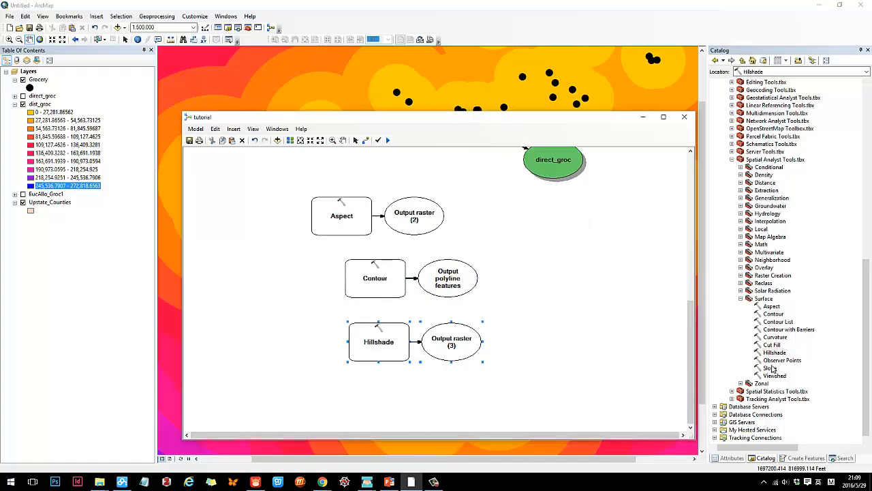
left_click_drag(773, 368, 364, 389)
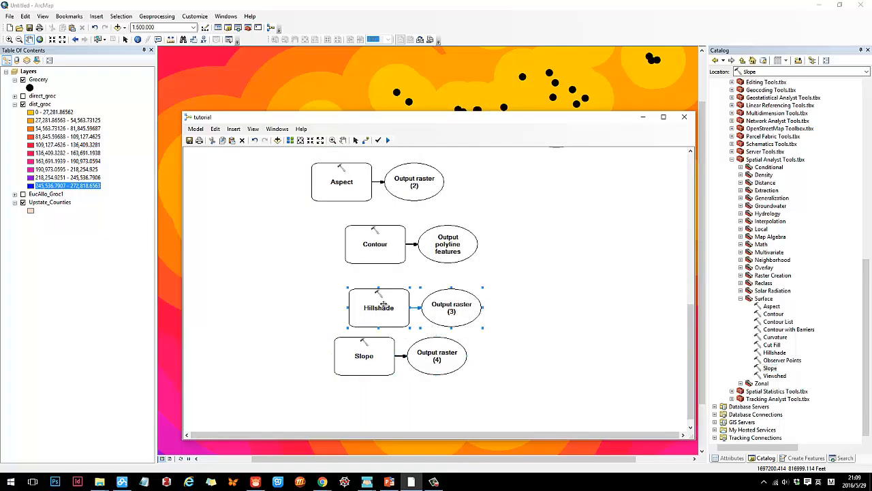
- Arrange the four surface tools and their outputs in a rough column, and shift the whole group to make room for an input
left_click_drag(383, 304, 343, 292)
left_click_drag(506, 374, 344, 349)
left_click_drag(344, 349, 303, 335)
left_click_drag(503, 250, 323, 231)
left_click_drag(283, 188, 460, 364)
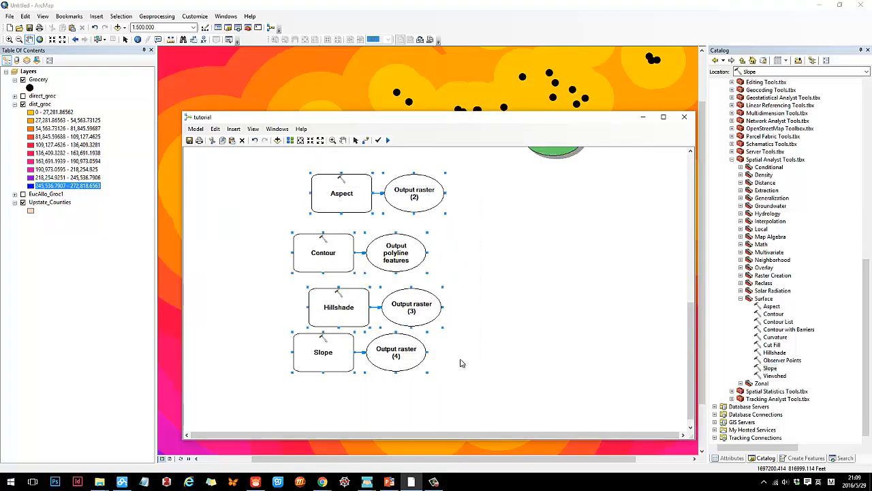
left_click_drag(359, 201, 410, 196)
- Add the DEM_ft raster from junks.gdb to the map, and place that layer in the model beside the surface tools
scroll(825, 252, "up", 13)
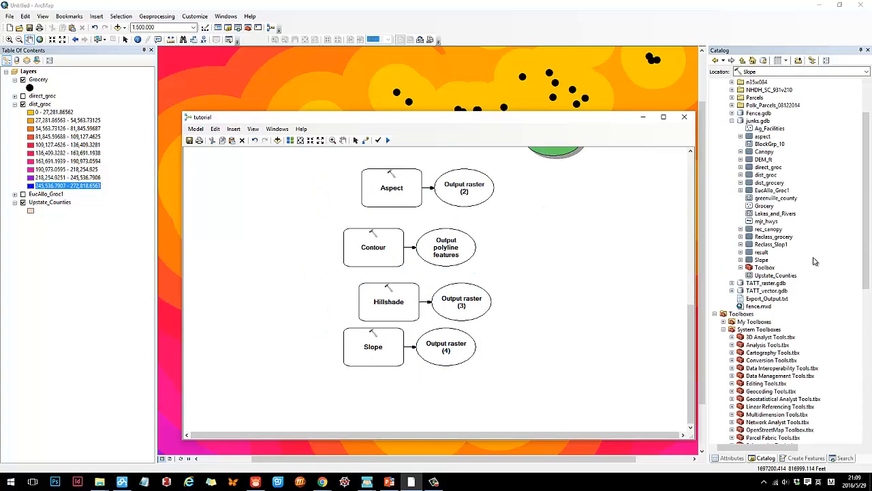
scroll(816, 261, "up", 1)
left_click(763, 183)
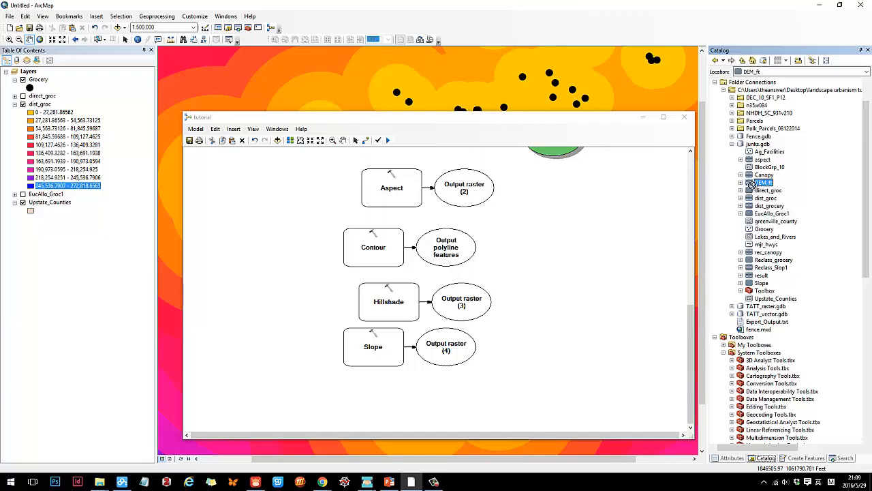
left_click_drag(752, 184, 55, 81)
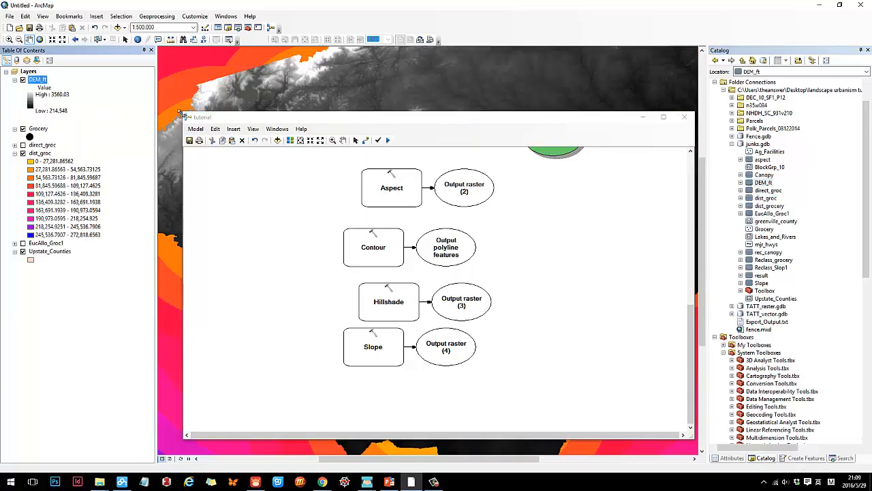
left_click_drag(388, 122, 479, 80)
left_click(38, 80)
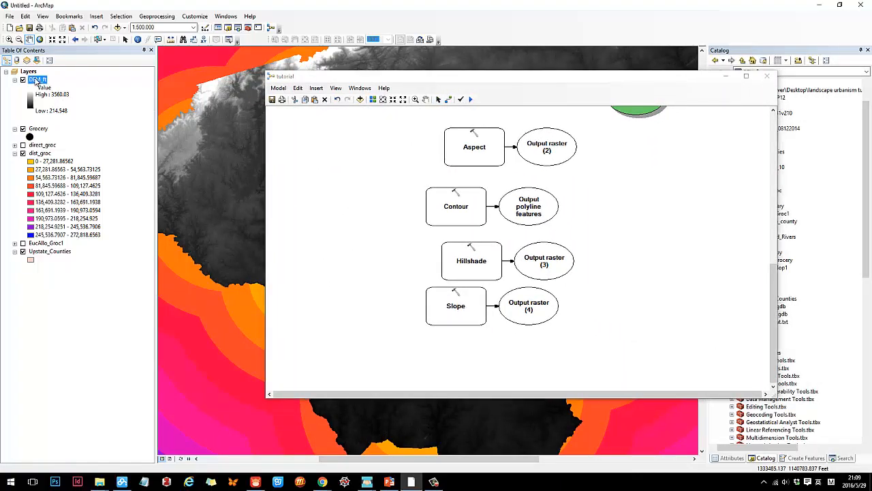
left_click_drag(211, 149, 340, 207)
- Review the parameters of the Aspect and Contour tools in the model
left_click_drag(346, 203, 471, 146)
left_click(439, 99)
left_click(477, 151)
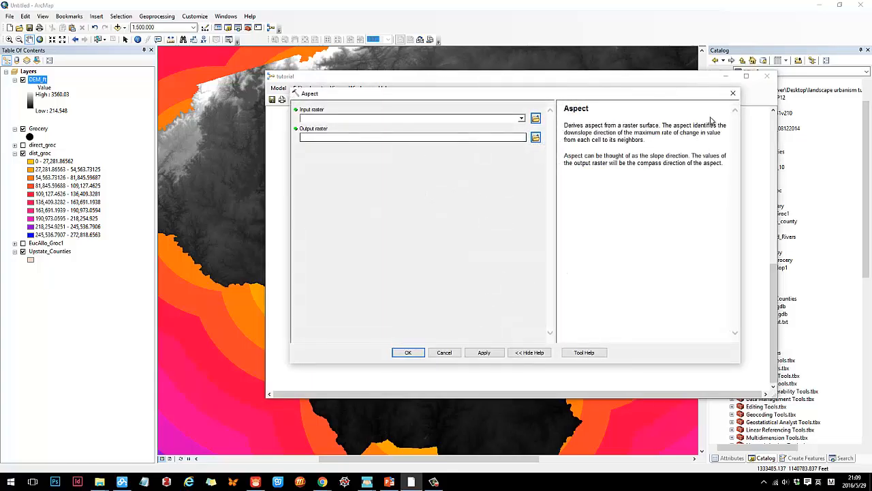
left_click(732, 93)
double_click(447, 207)
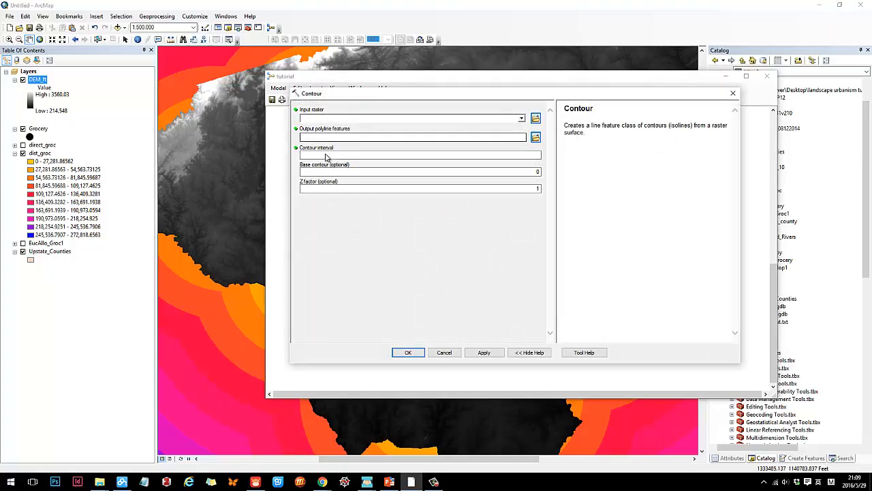
left_click(733, 93)
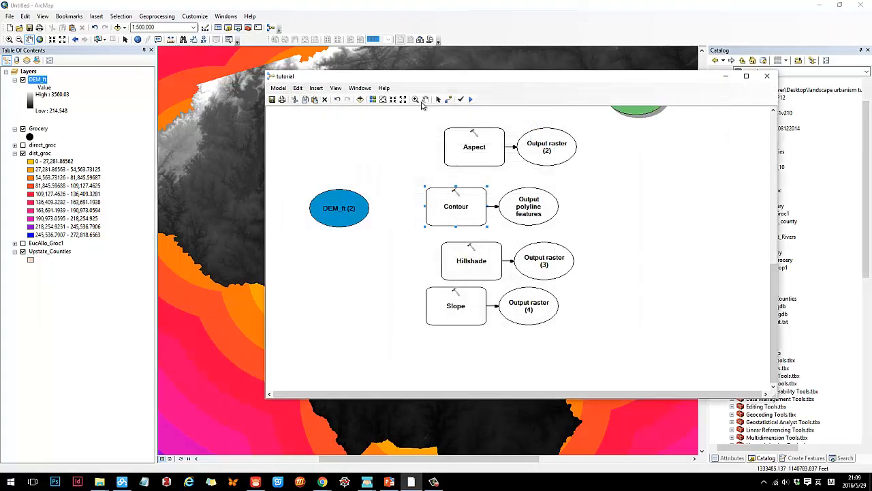
- Connect the DEM_ft element to the Aspect tool as its input raster
left_click(448, 99)
left_click_drag(355, 208, 453, 163)
left_click(477, 164)
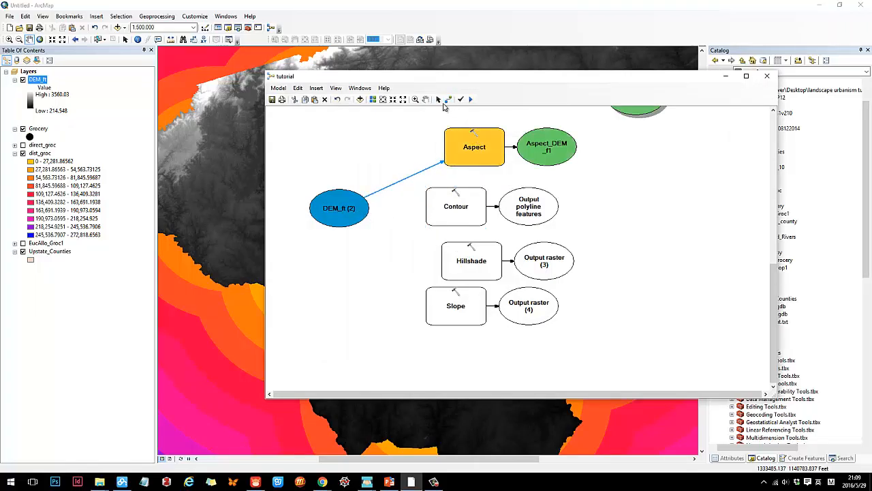
- Set the Aspect tool's output raster to dem_aspect in junks.gdb
double_click(490, 153)
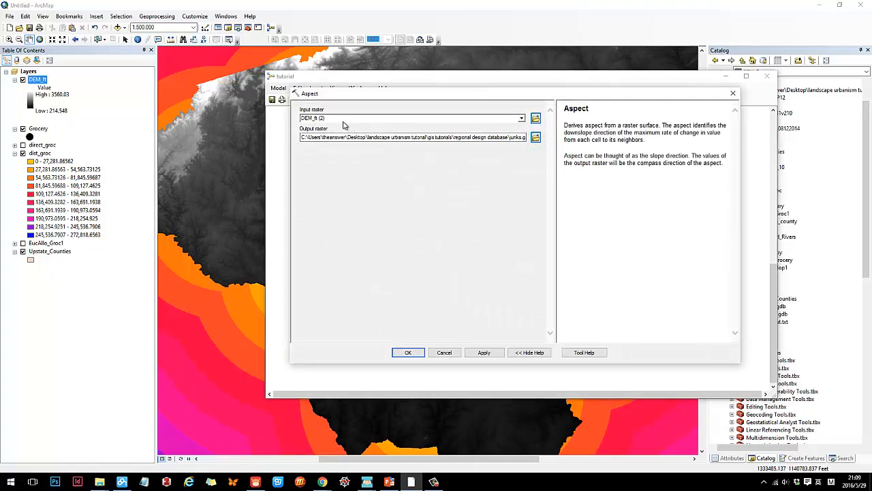
left_click(535, 137)
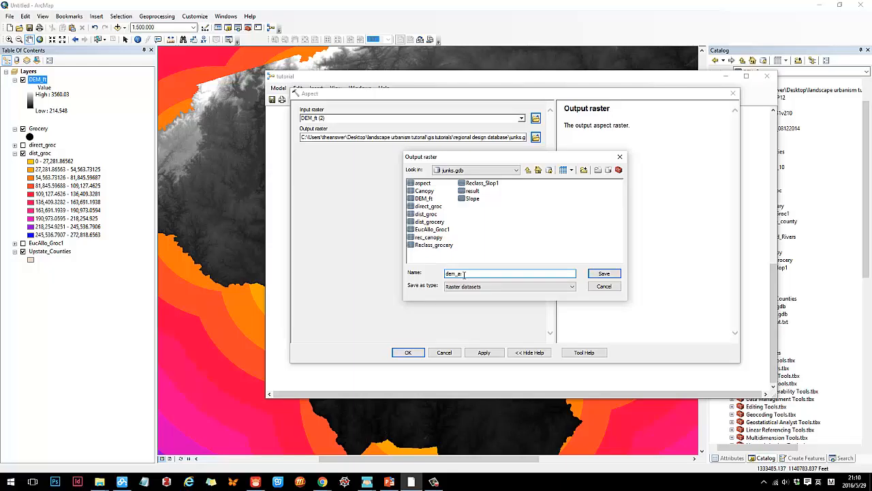
type("dem_aspect")
key("Return")
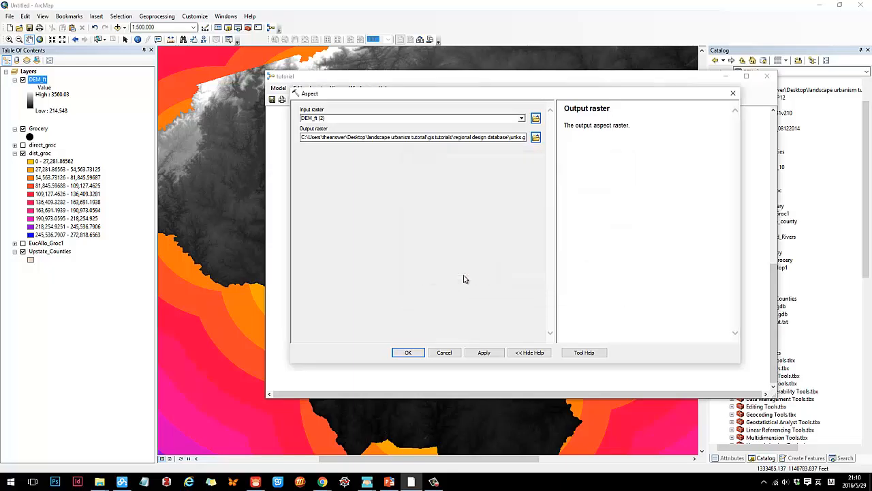
left_click(408, 353)
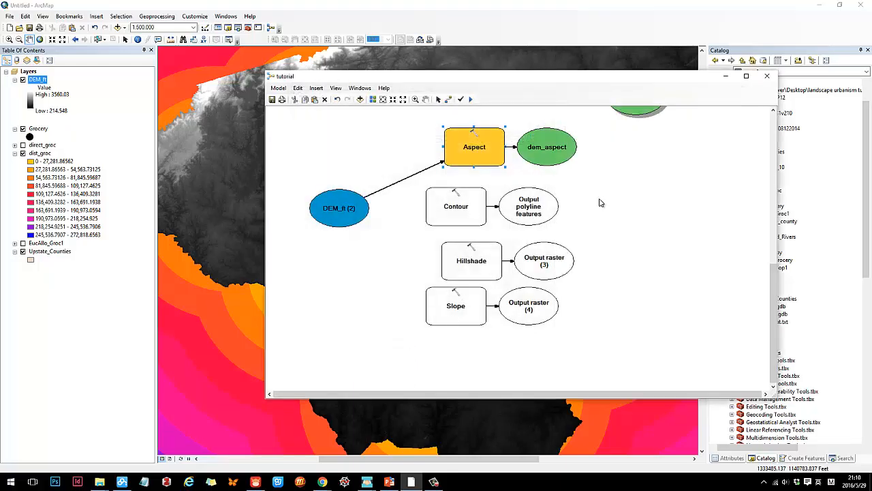
- Move the model window clear of the geodatabase contents, and delete the old aspect raster from junks.gdb
left_click_drag(684, 75, 547, 93)
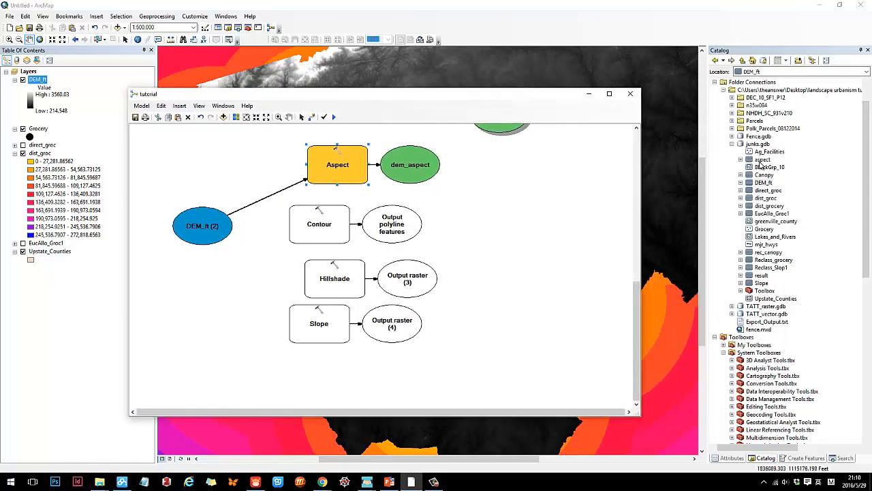
right_click(762, 162)
left_click(777, 175)
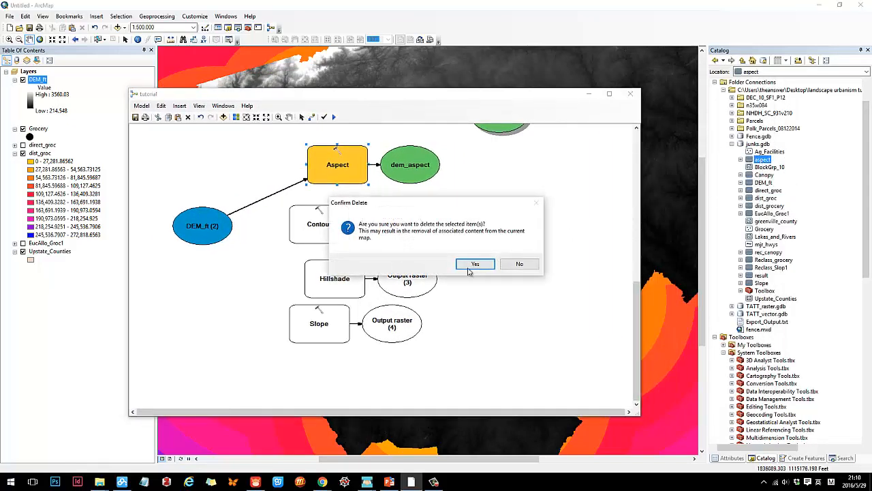
left_click(477, 264)
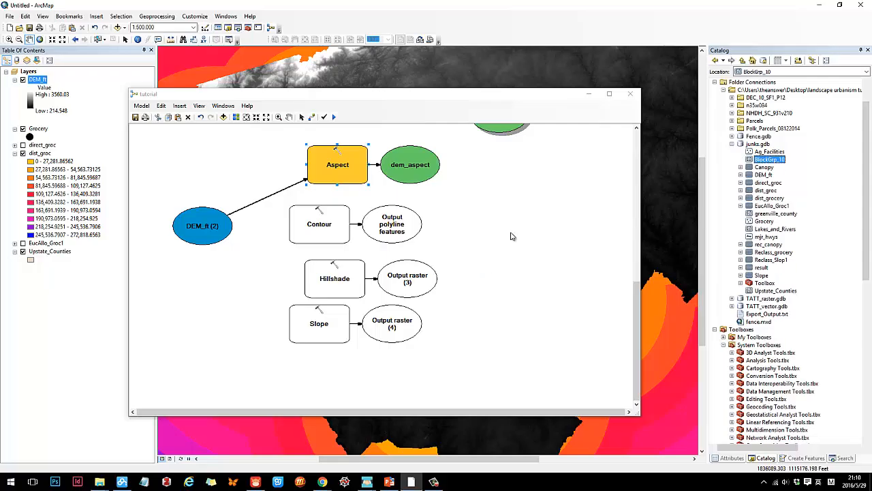
- Reposition the model window and shift the Contour, Hillshade and Slope tools with their outputs away from the DEM_ft element
left_click_drag(471, 97, 531, 75)
left_click_drag(431, 200, 482, 223)
left_click(340, 227)
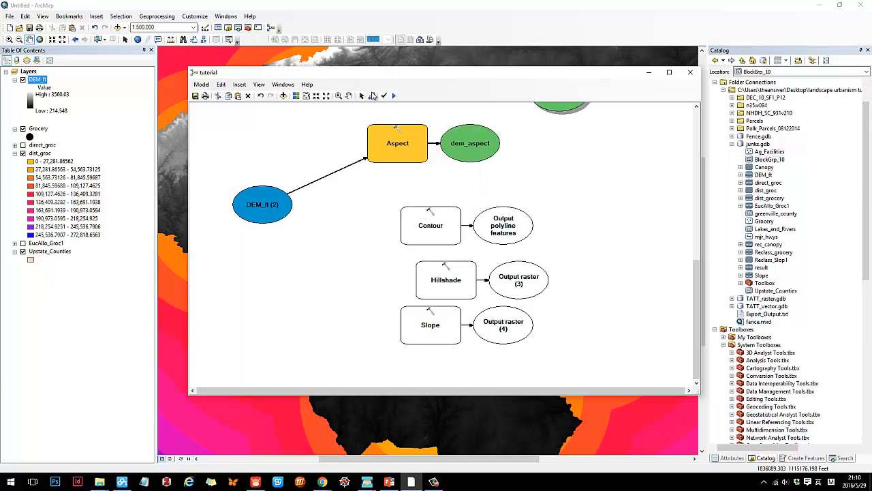
- Connect the DEM_ft element to the Contour tool as its input raster
left_click(372, 96)
left_click_drag(276, 205, 445, 226)
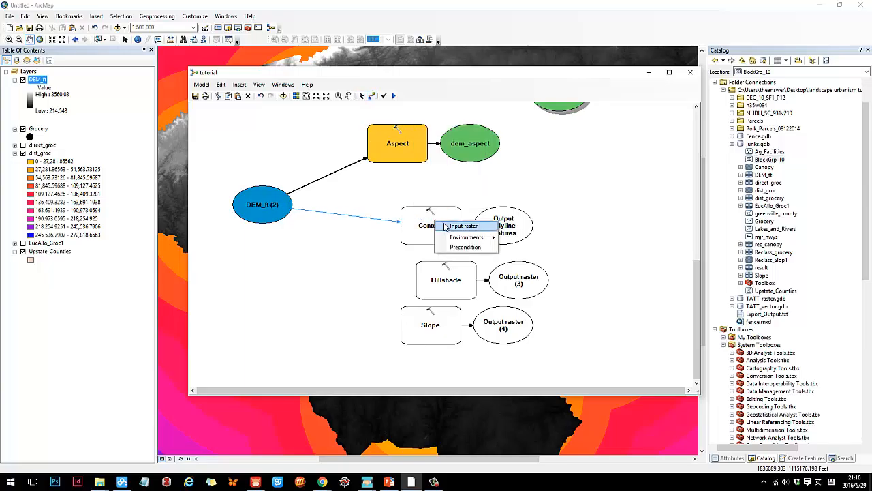
left_click(462, 226)
- Set the Contour tool's output to dem_contour in junks.gdb with a contour interval of 100
left_click(362, 96)
double_click(436, 238)
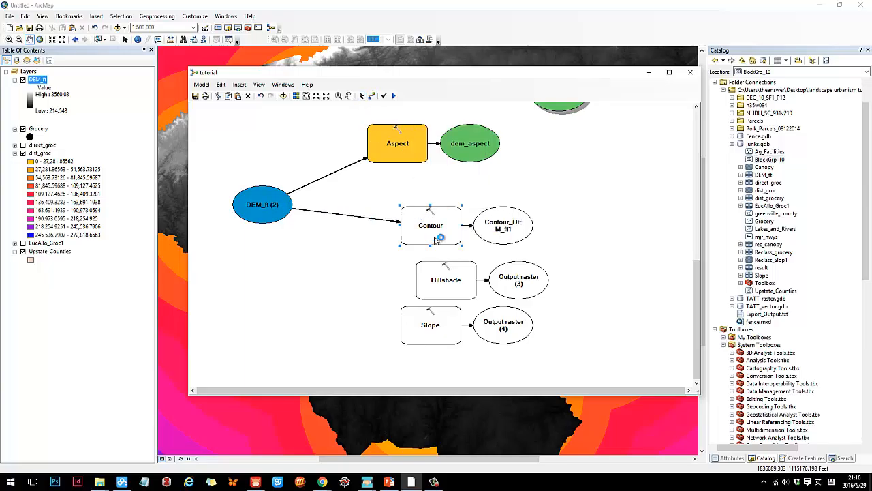
left_click(535, 137)
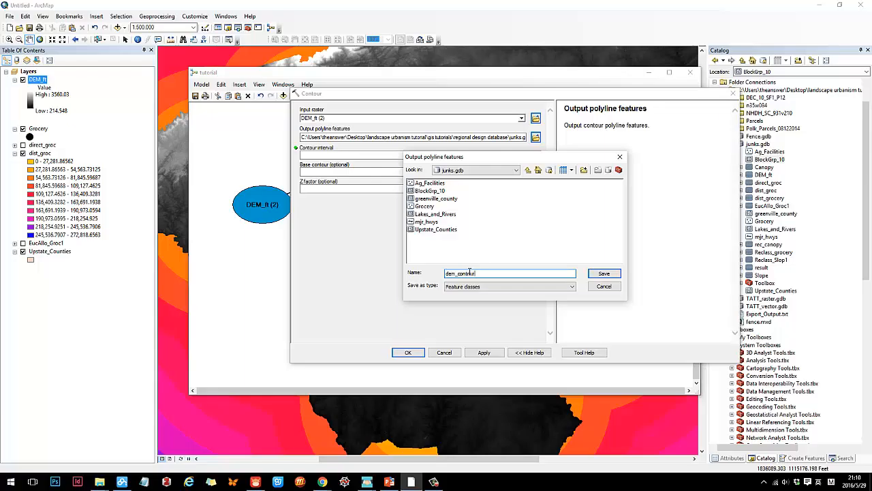
key("Return")
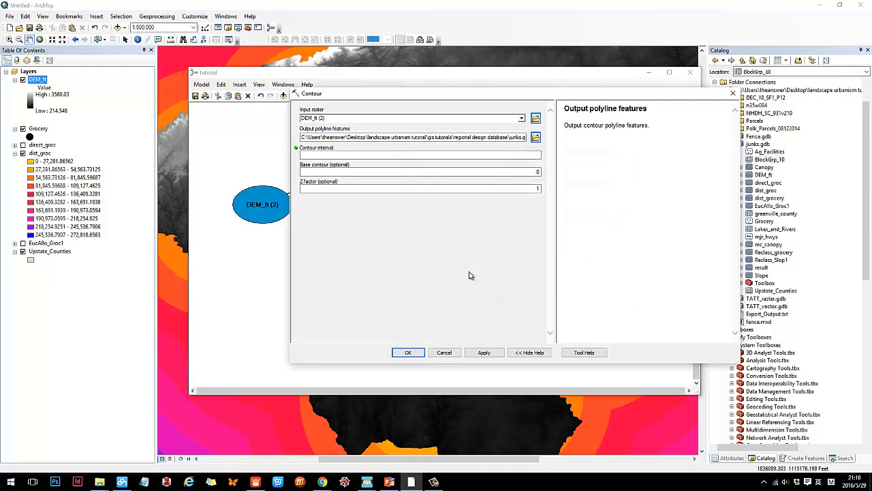
left_click(373, 156)
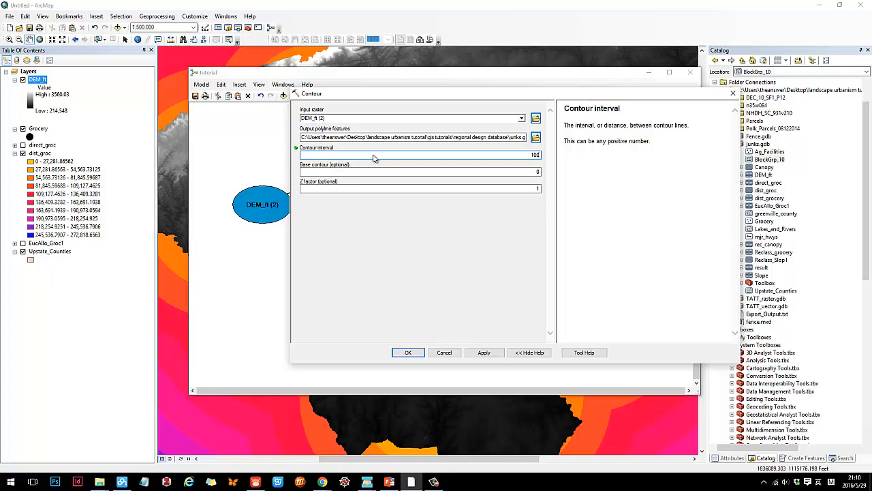
left_click(408, 353)
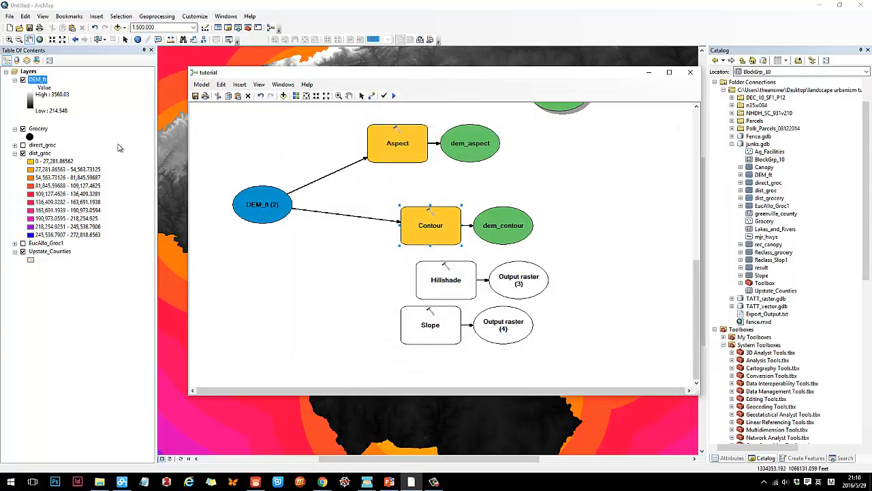
- Connect the DEM_ft element to the Hillshade tool as its input raster
left_click(52, 110)
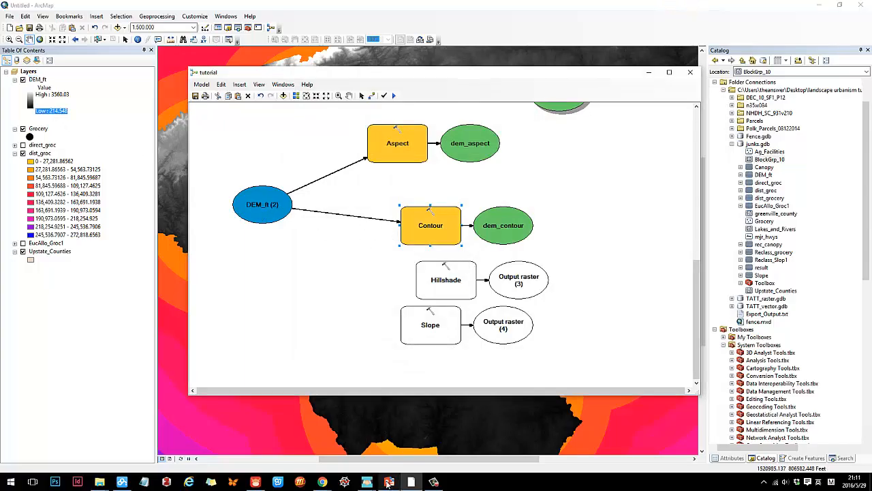
scroll(357, 249, "down", 1)
left_click(271, 140)
left_click(424, 207)
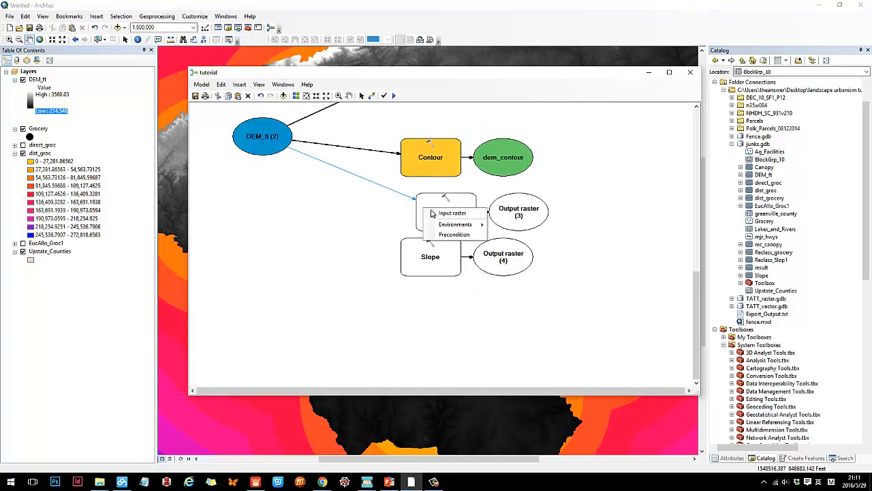
left_click(432, 214)
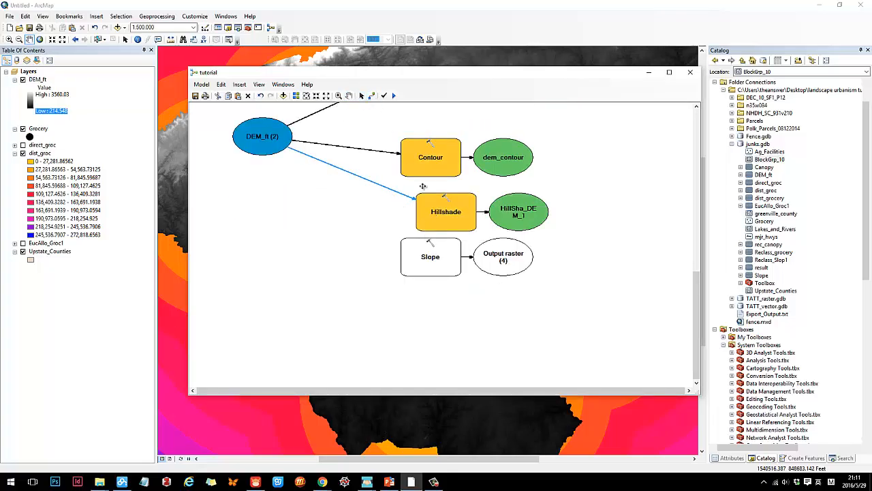
- Set the Hillshade tool's output raster to dem_hillshade in junks.gdb, keeping the default azimuth and altitude
left_click(436, 213)
double_click(437, 213)
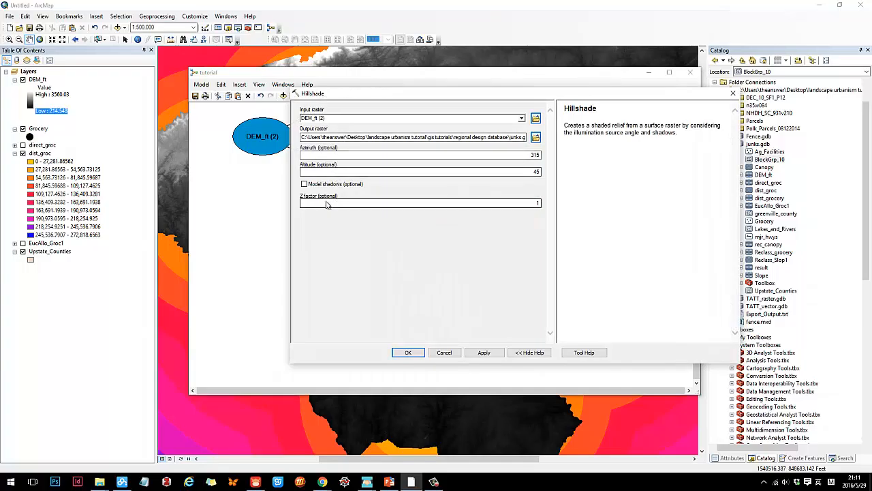
left_click(536, 138)
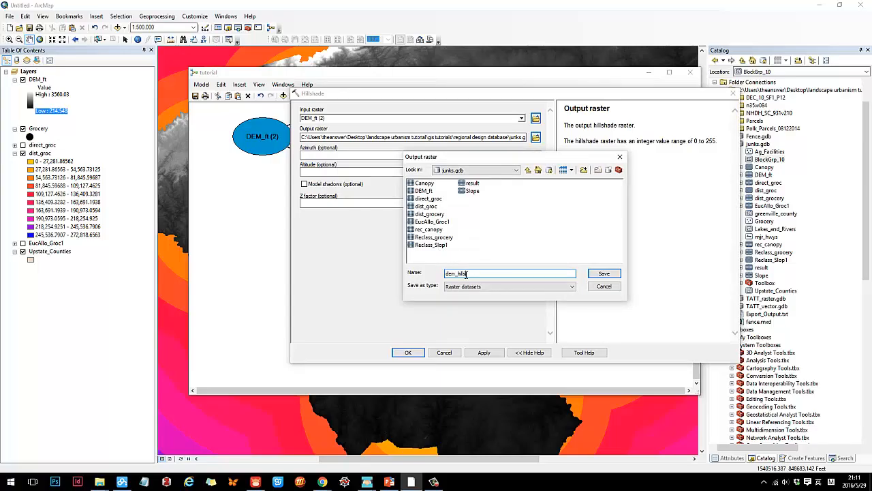
key("Return")
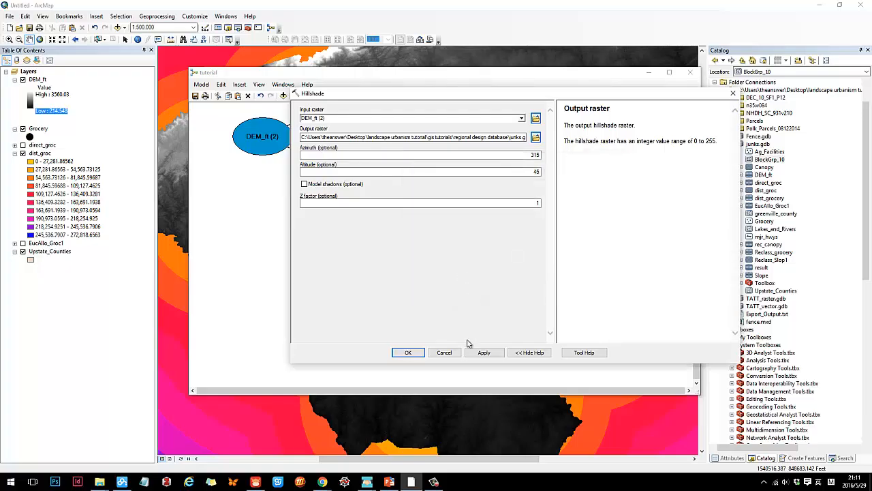
left_click(415, 353)
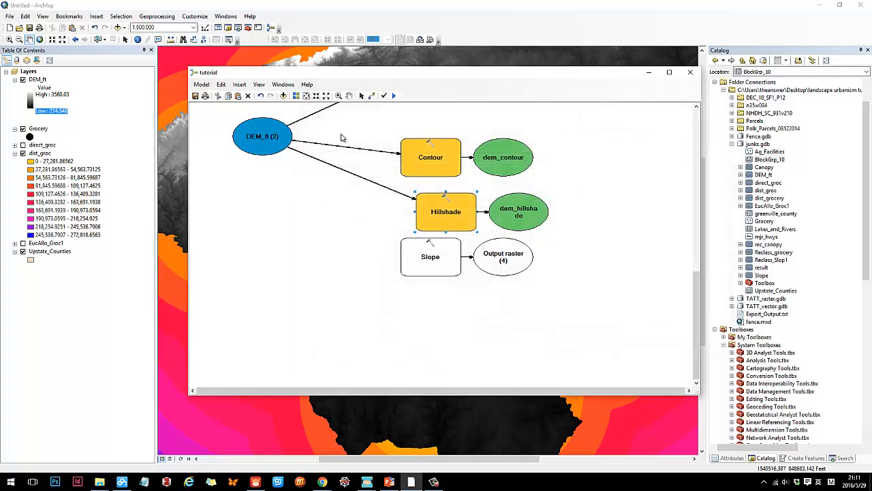
- Connect the DEM_ft element to the Slope tool as its input raster
left_click(371, 95)
left_click_drag(273, 136, 423, 263)
left_click(439, 266)
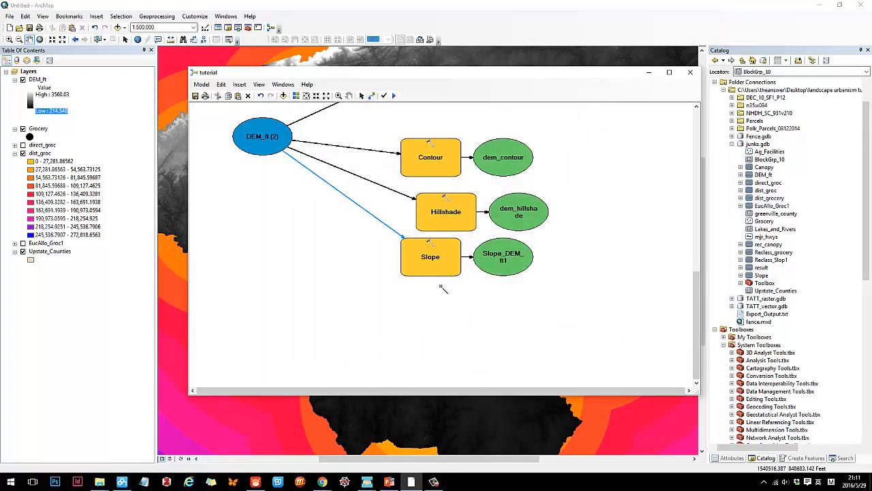
- Choose DEGREE as the Slope tool's output measurement and accept the default output raster Slope_DEM_ft1
double_click(438, 263)
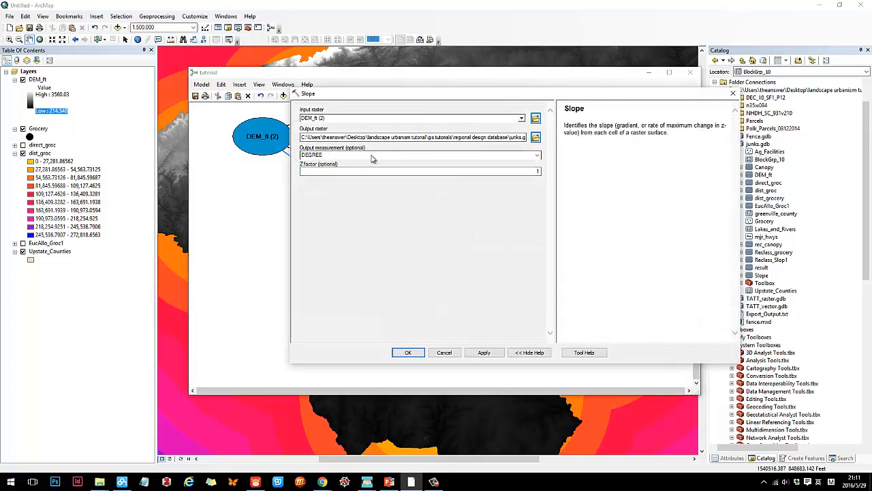
left_click(537, 157)
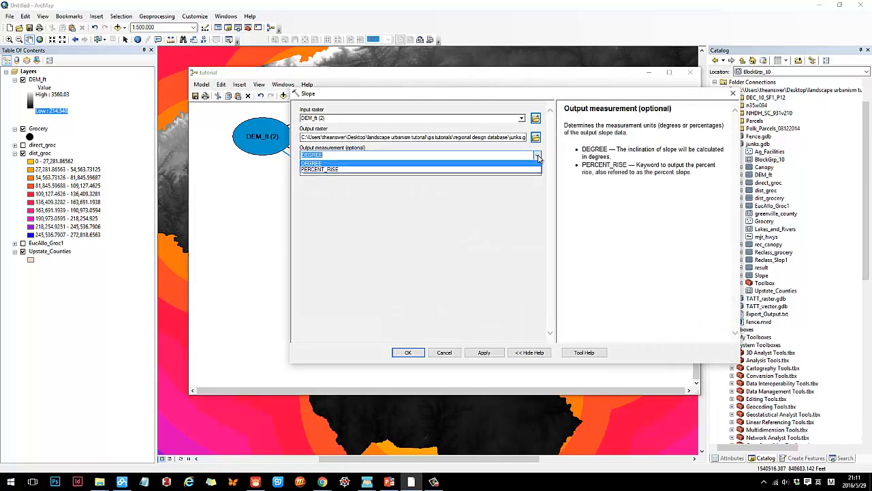
left_click(495, 165)
mouse_move(498, 138)
left_mouse_down()
mouse_move(529, 139)
mouse_move(493, 138)
mouse_move(509, 140)
left_mouse_up()
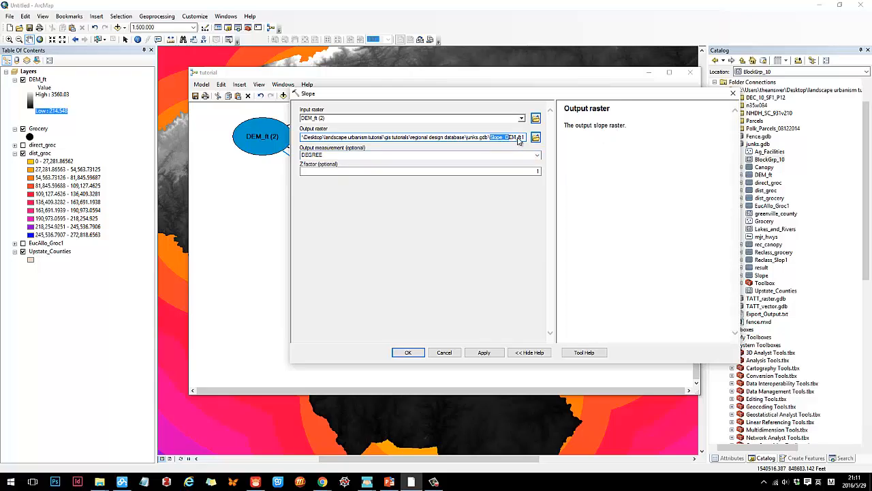
left_click(408, 352)
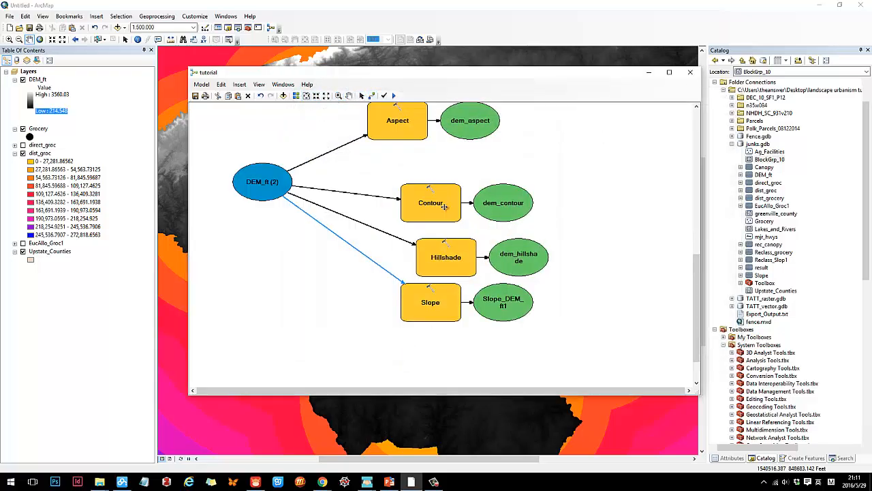
- Run the whole surface analysis model and dismiss its progress report
scroll(371, 113, "up", 3)
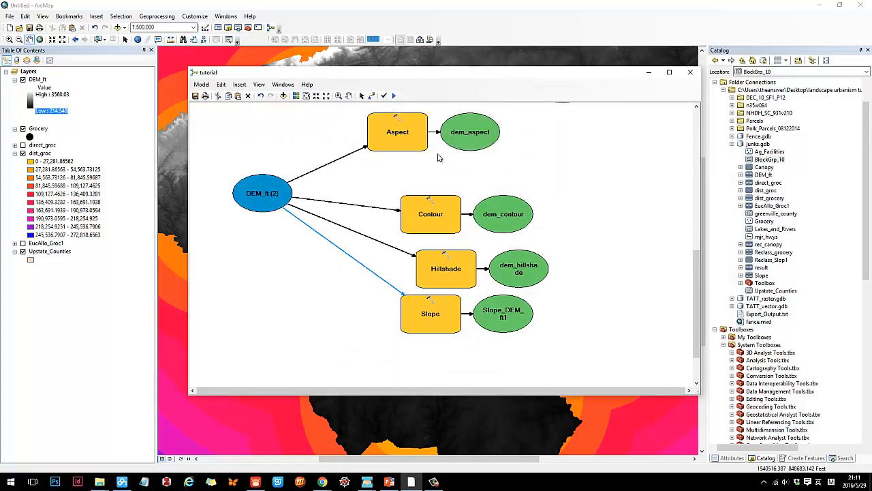
left_click(395, 96)
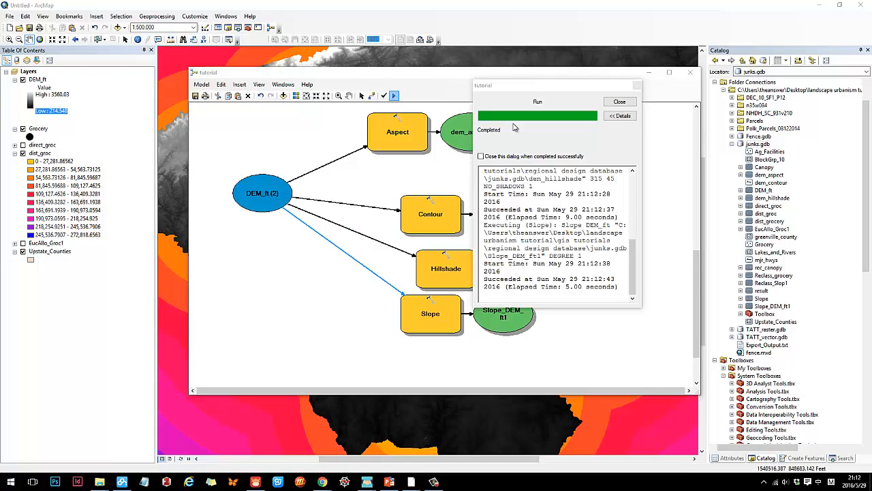
left_click(607, 102)
- Remove the dist_groc, direct_groc, EucAllo_Groc1 and Grocery layers from the map
right_click(47, 156)
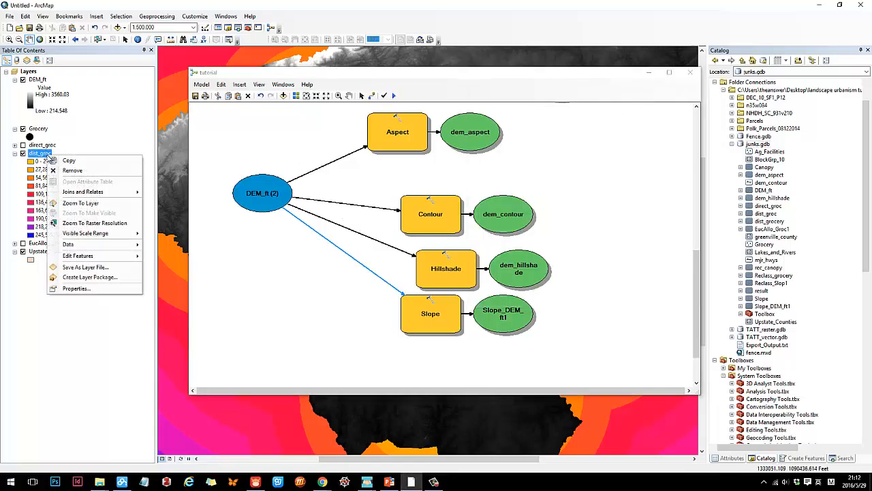
left_click(73, 171)
right_click(44, 146)
left_click(65, 161)
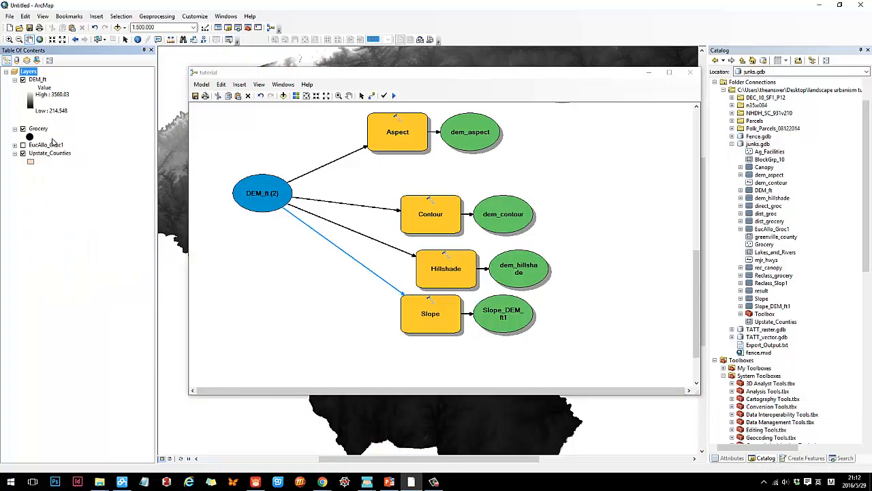
right_click(45, 144)
left_click(59, 159)
right_click(40, 129)
left_click(60, 144)
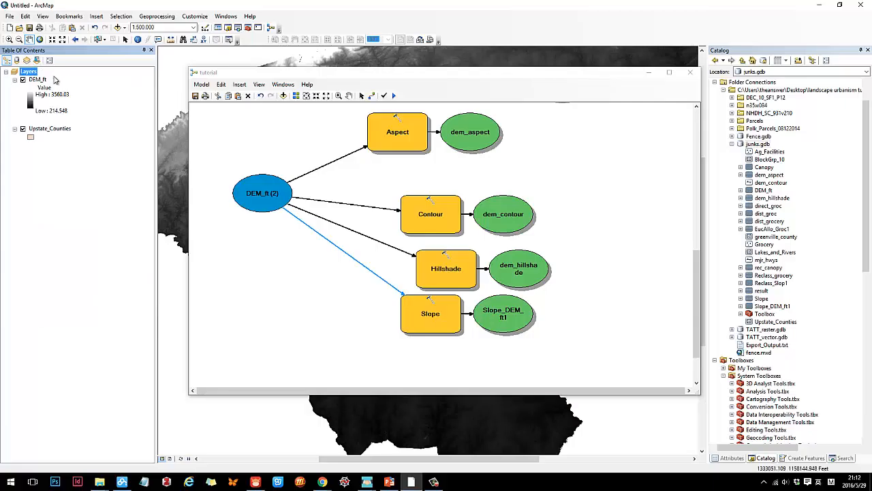
- Add the dem_aspect output to the map display and move the model window off the map
right_click(481, 141)
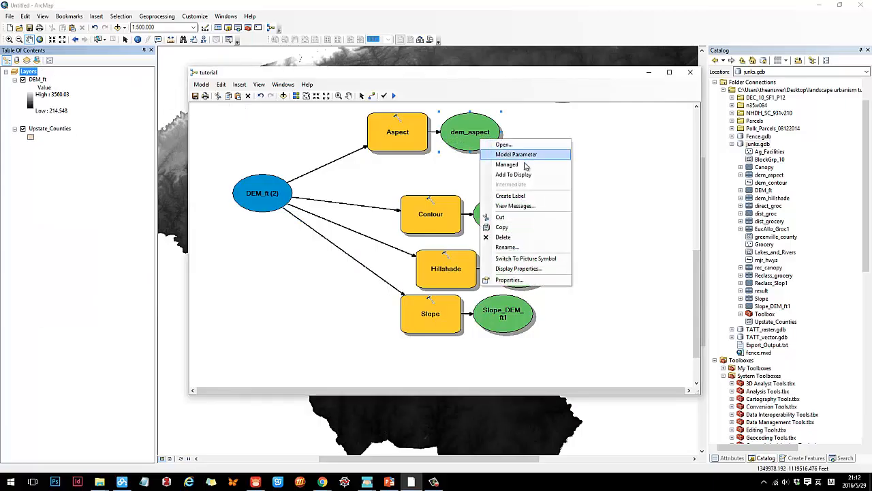
left_click(526, 175)
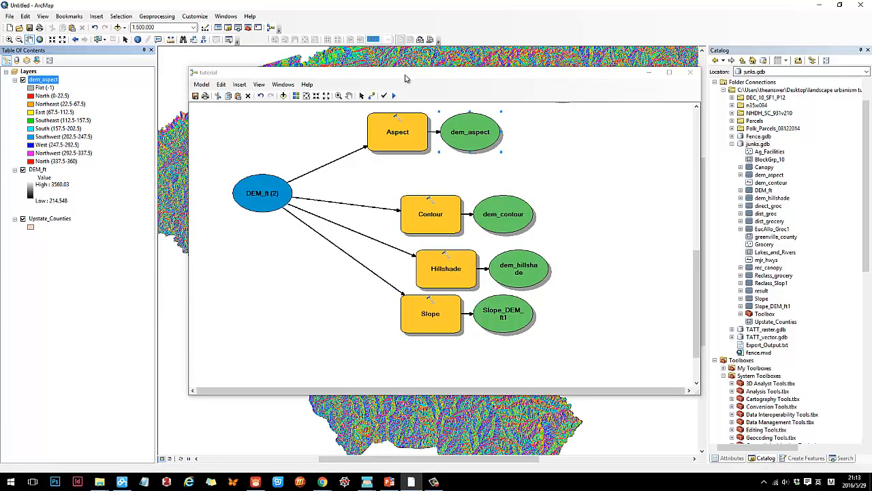
left_click_drag(405, 78, 655, 244)
- Capture the enlarged dem_aspect map with its legend for annotation, and underline the North, Northeast and Southeast classes with the brush
scroll(400, 172, "down", 2)
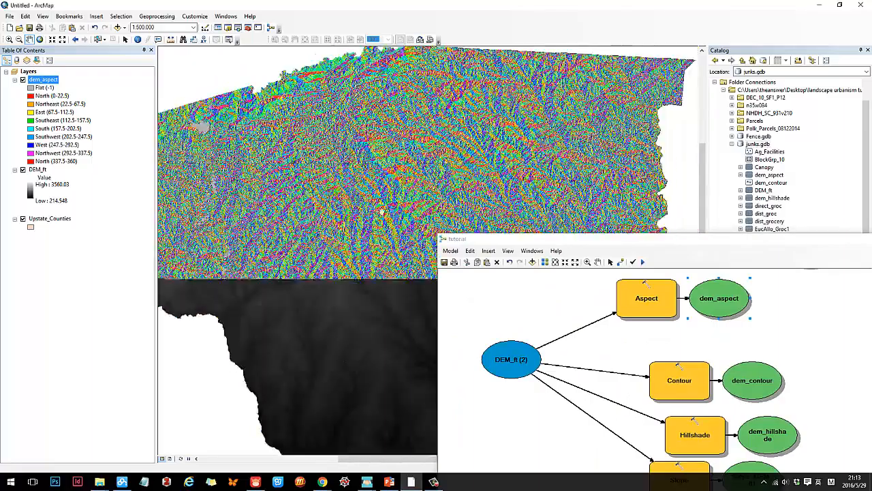
scroll(368, 187, "down", 3)
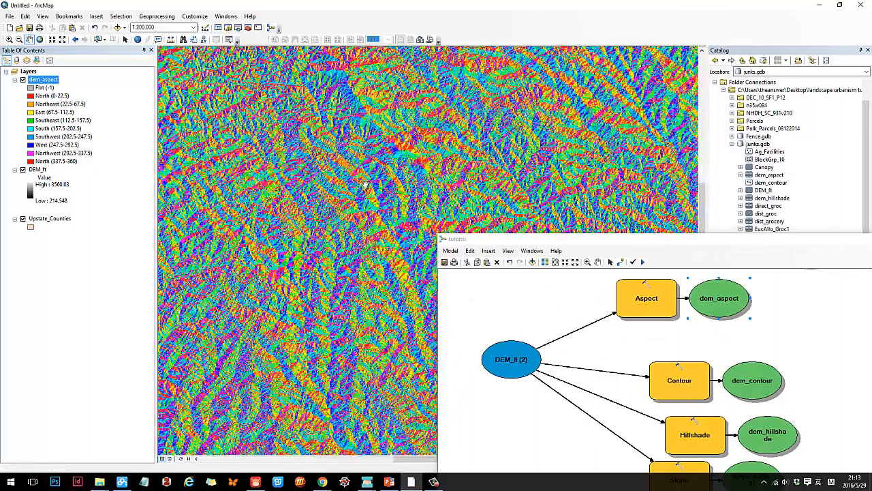
scroll(344, 186, "down", 3)
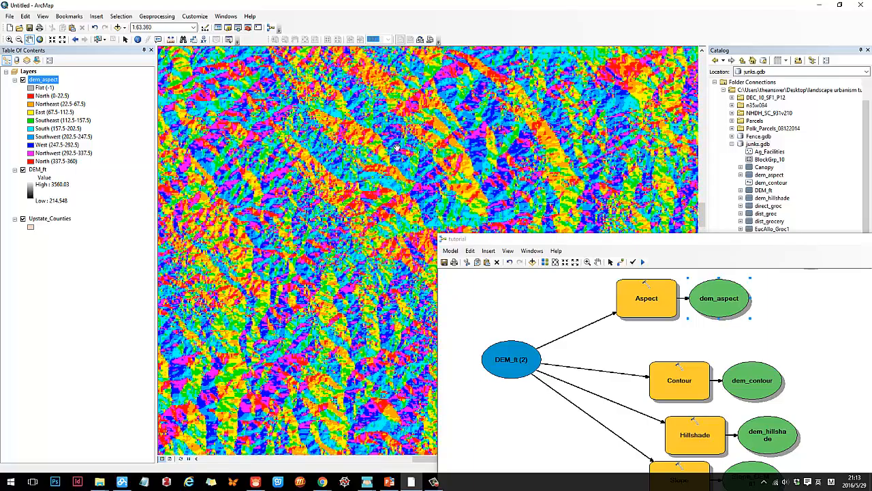
left_click_drag(333, 192, 337, 164)
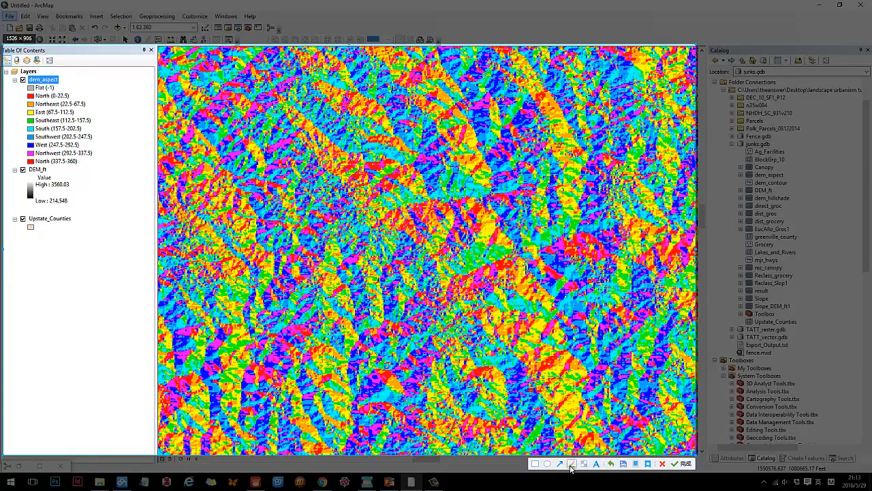
left_click(571, 464)
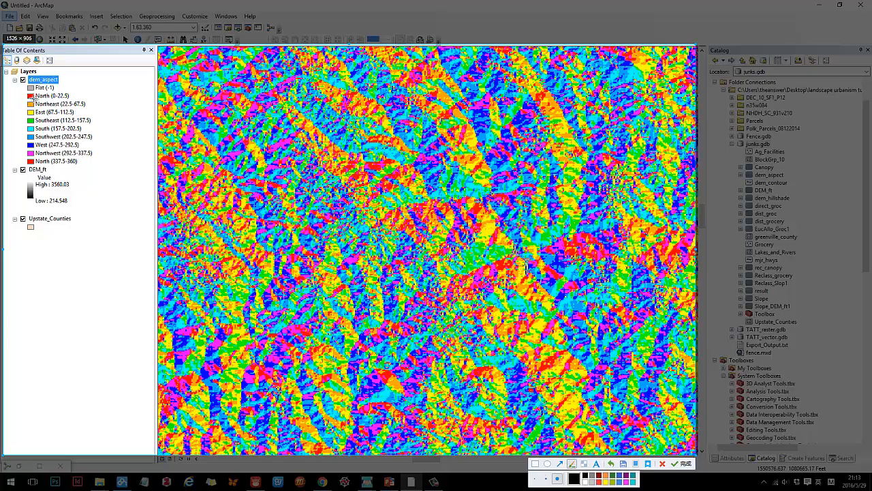
left_click_drag(22, 101, 83, 105)
left_click_drag(27, 127, 67, 125)
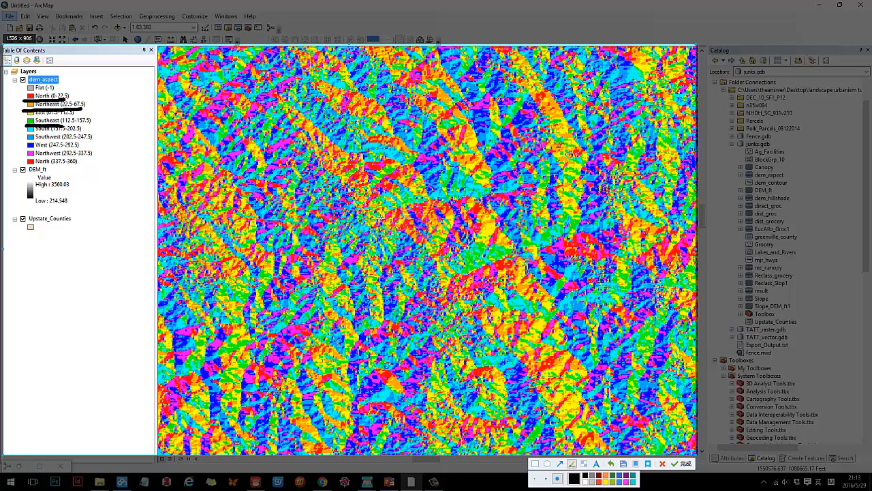
- Outline a red patch with a north-pointing arrow and a blue patch on the captured dem_aspect map
mouse_move(380, 219)
left_mouse_down()
mouse_move(426, 243)
mouse_move(430, 230)
mouse_move(398, 210)
mouse_move(393, 180)
mouse_move(396, 207)
left_mouse_up()
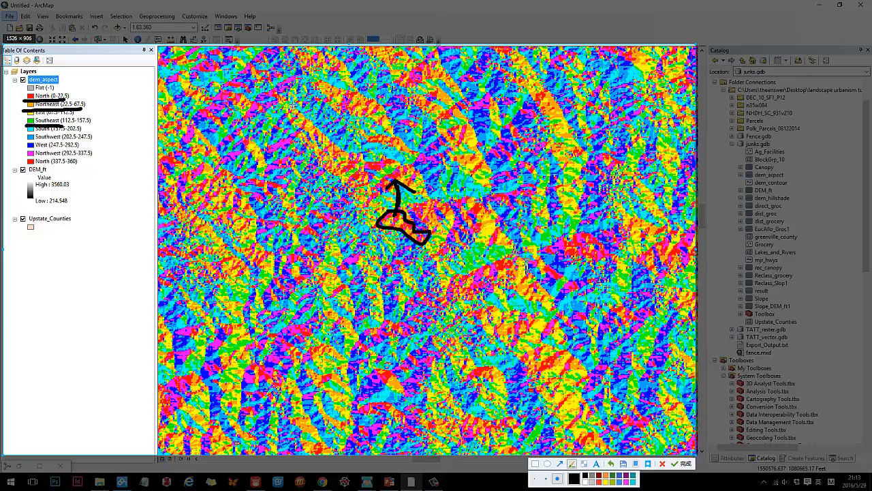
mouse_move(293, 104)
left_mouse_down()
mouse_move(335, 143)
mouse_move(376, 156)
mouse_move(354, 131)
mouse_move(299, 104)
mouse_move(308, 110)
left_mouse_up()
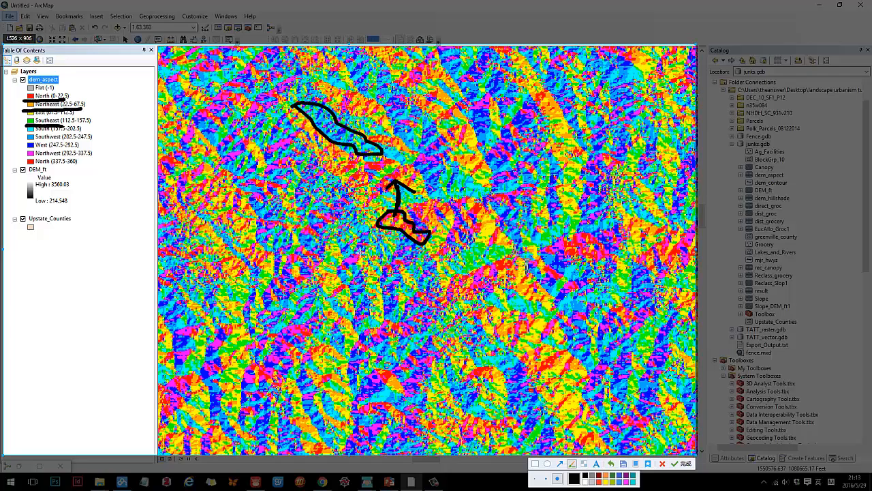
- Sketch a right-triangle hill profile beside the outlined patches, with a sun and a ray arrow striking its slope
left_click_drag(458, 129, 611, 231)
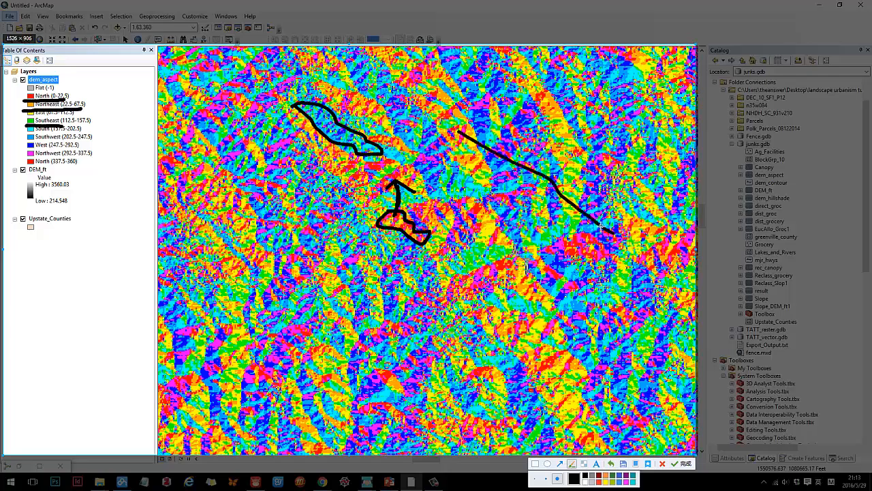
mouse_move(460, 136)
left_mouse_down()
mouse_move(461, 204)
mouse_move(499, 236)
mouse_move(616, 233)
left_mouse_up()
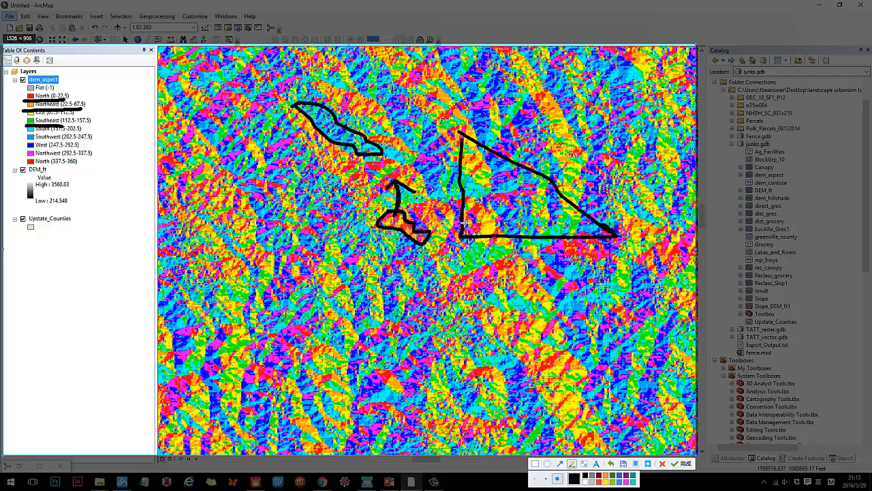
mouse_move(655, 63)
left_mouse_down()
mouse_move(634, 77)
mouse_move(642, 58)
mouse_move(617, 76)
mouse_move(646, 107)
mouse_move(671, 98)
left_mouse_up()
left_click_drag(668, 90, 680, 103)
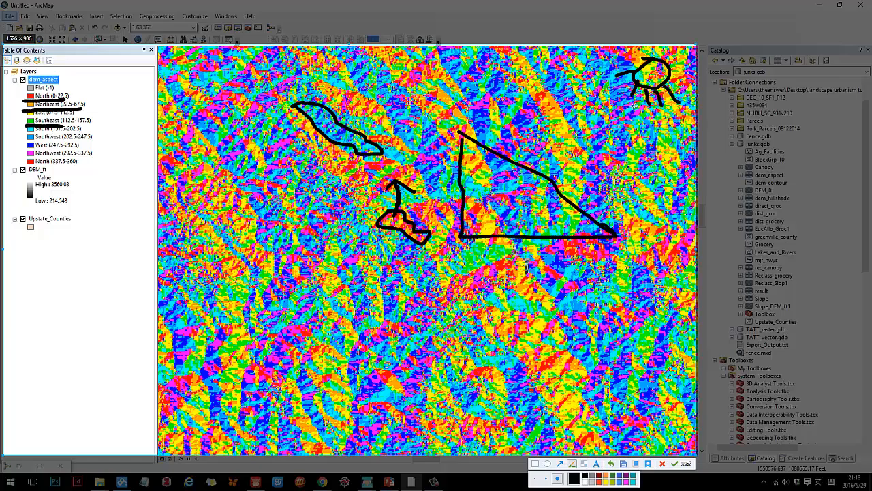
mouse_move(623, 95)
left_mouse_down()
mouse_move(506, 157)
mouse_move(555, 153)
left_mouse_up()
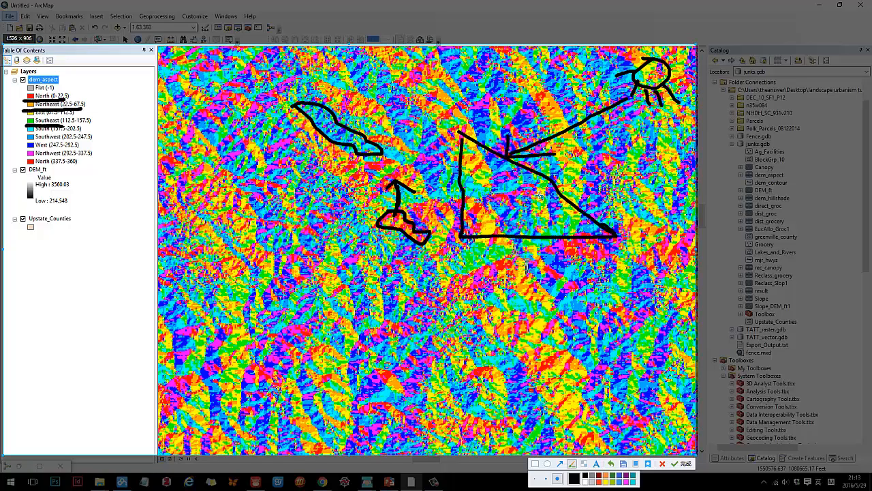
- Sketch a second hill profile facing the opposite way in the southwest of the map, with a sun and arrows, and finish the capture
mouse_move(543, 368)
left_mouse_down()
mouse_move(543, 289)
mouse_move(374, 360)
mouse_move(542, 355)
left_mouse_up()
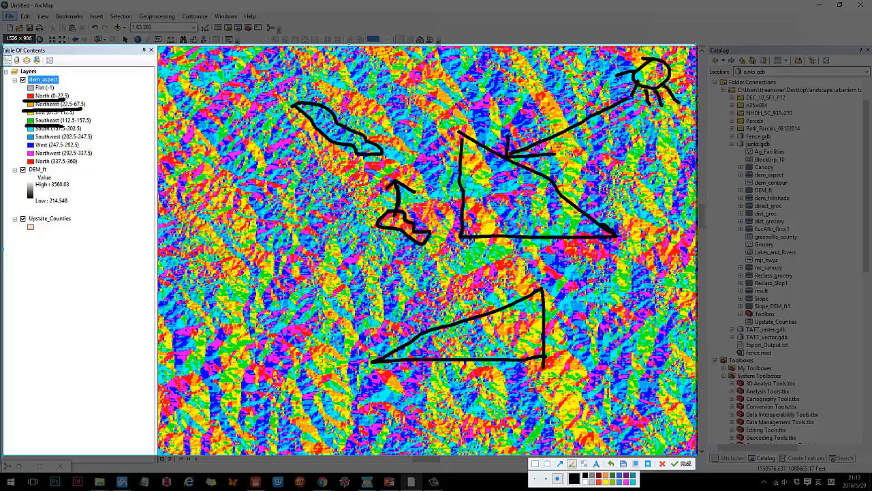
key("ctrl+z")
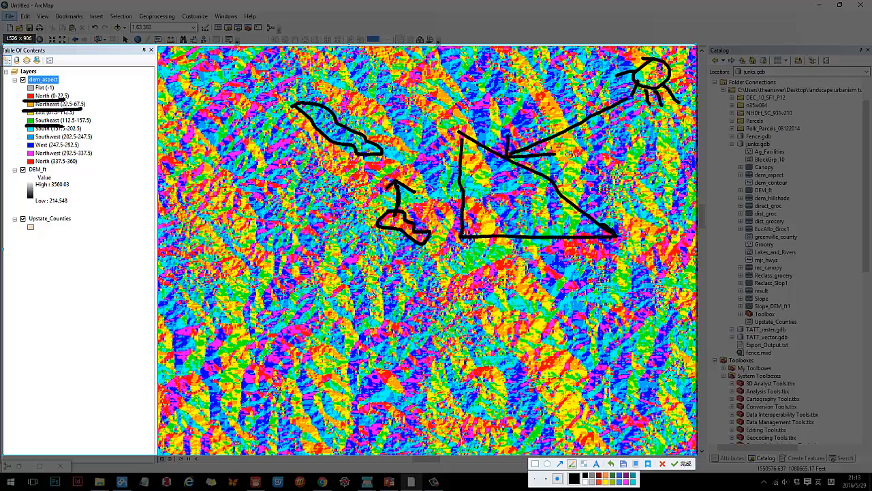
mouse_move(340, 327)
left_mouse_down()
mouse_move(347, 388)
mouse_move(278, 368)
mouse_move(221, 383)
mouse_move(350, 384)
left_mouse_up()
mouse_move(394, 254)
left_mouse_down()
mouse_move(385, 279)
mouse_move(374, 254)
mouse_move(365, 284)
mouse_move(401, 297)
mouse_move(372, 293)
left_mouse_up()
mouse_move(359, 272)
left_mouse_down()
mouse_move(377, 263)
mouse_move(312, 331)
mouse_move(261, 358)
mouse_move(297, 358)
left_mouse_up()
mouse_move(370, 286)
left_mouse_down()
mouse_move(320, 336)
mouse_move(344, 334)
left_mouse_up()
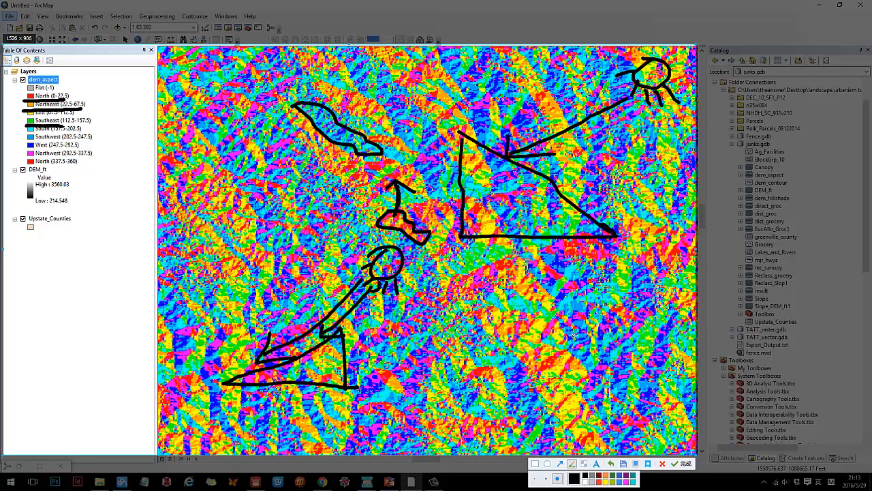
left_click(681, 464)
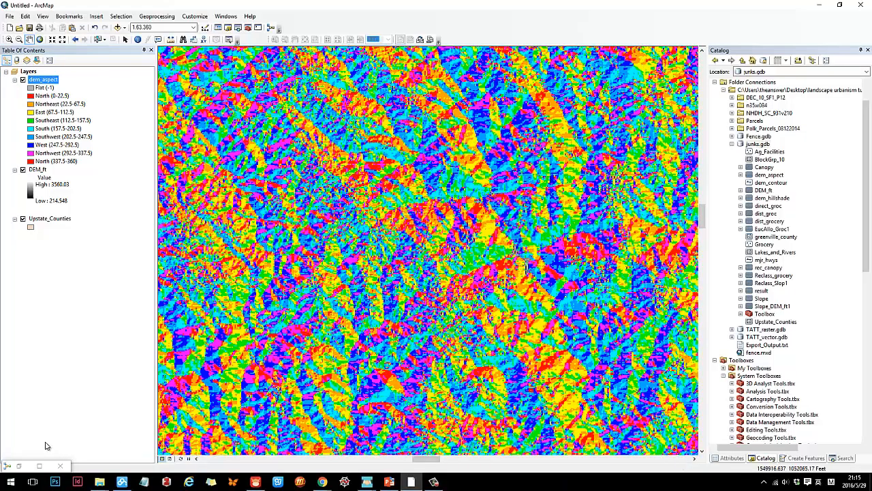
- Add the model's dem_contour output to the map display, minimize the model window, and hide the dem_aspect layer
left_click(32, 466)
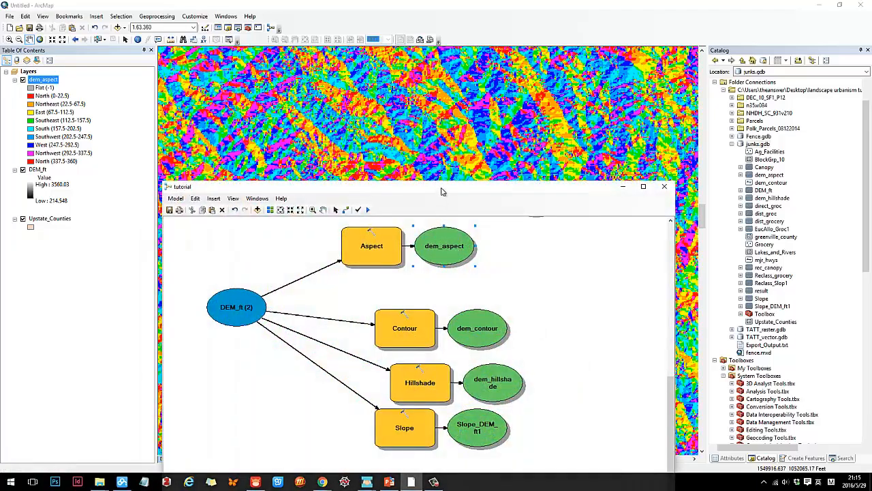
left_click_drag(440, 193, 470, 75)
right_click(513, 201)
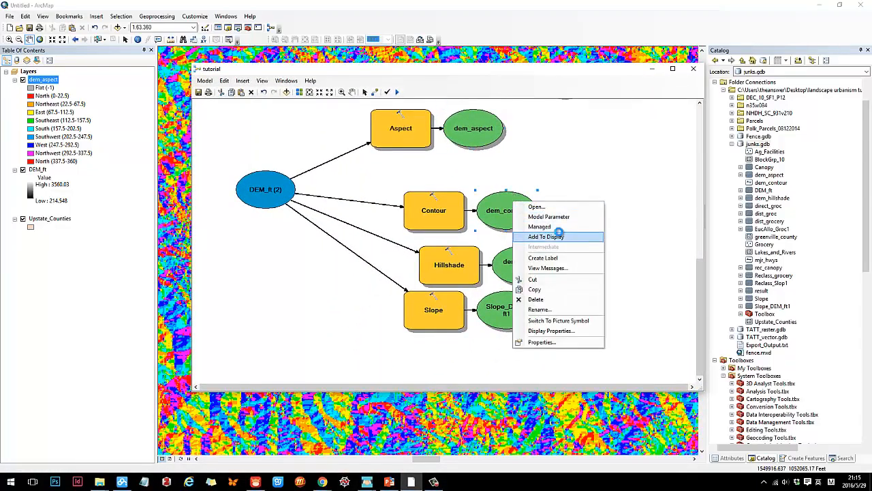
left_click(555, 236)
left_click(652, 69)
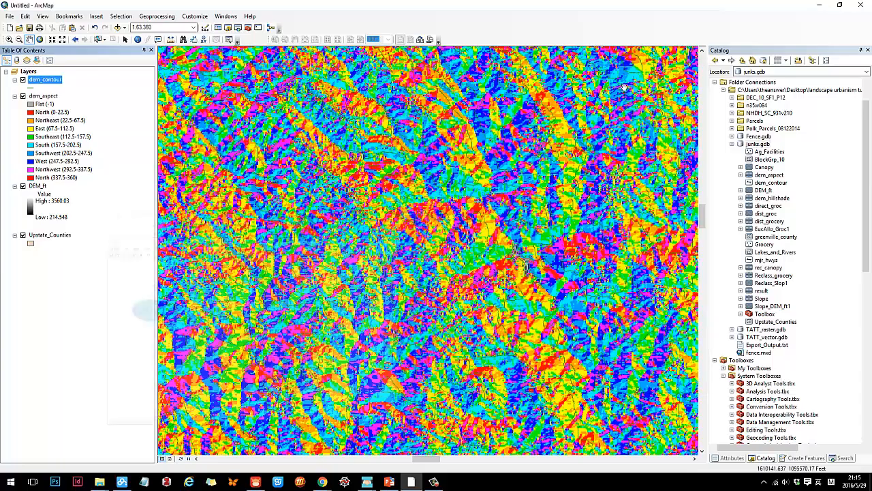
left_click(22, 96)
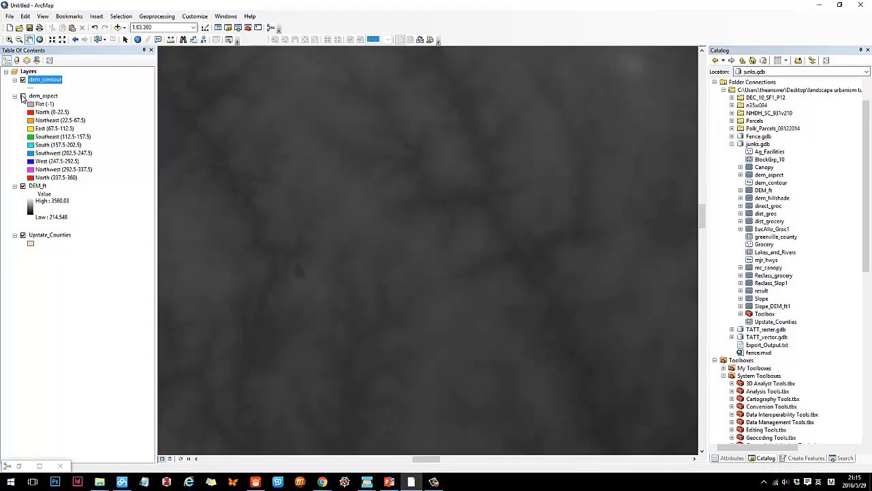
- Examine the dem_contour lines over DEM_ft at several scales, comparing their spacing in mountainous and flatter areas
scroll(456, 269, "up", 3)
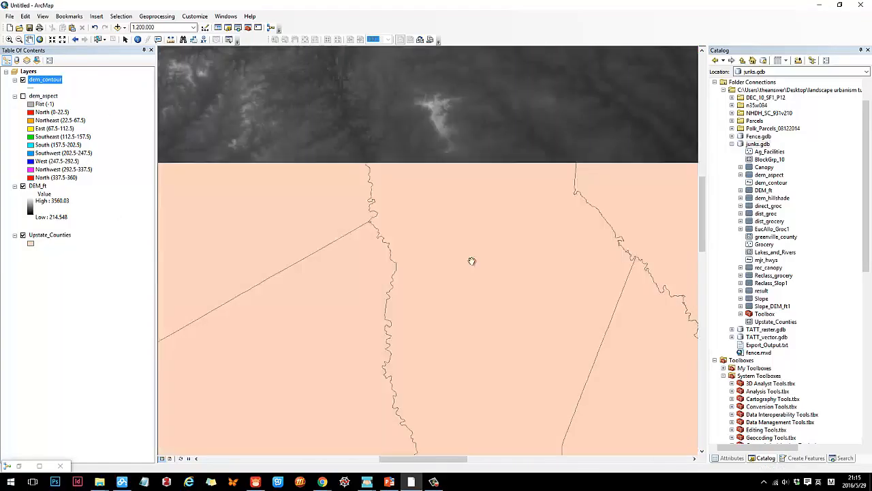
scroll(472, 266, "up", 2)
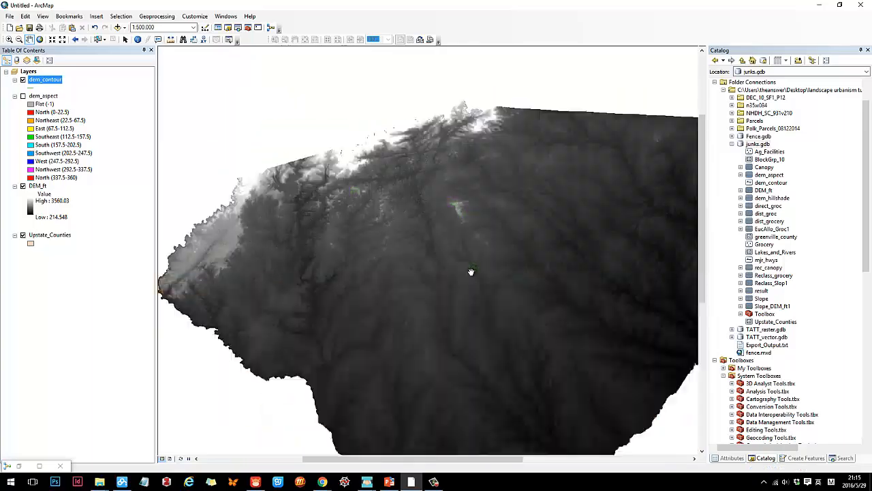
scroll(473, 273, "down", 3)
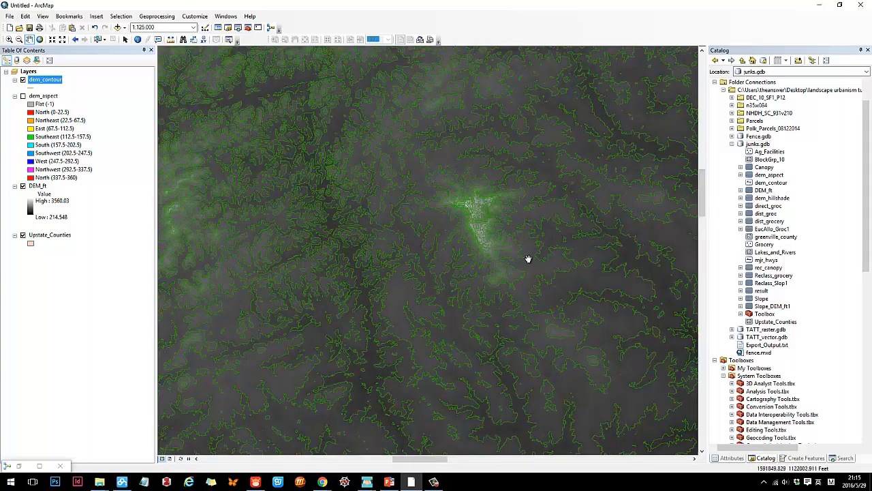
left_click_drag(527, 257, 405, 265)
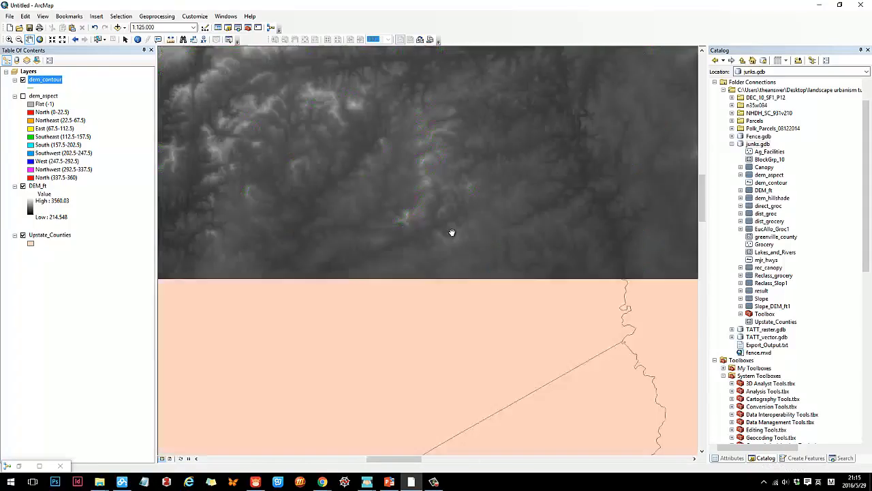
scroll(422, 238, "down", 1)
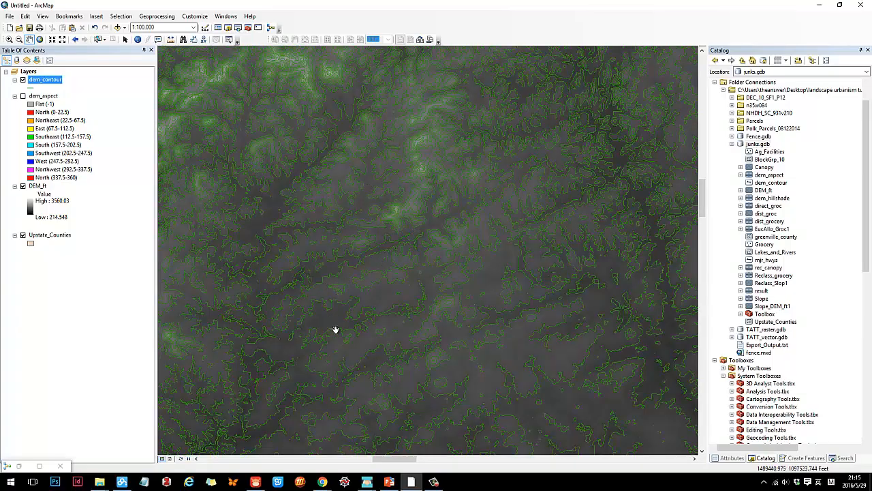
scroll(463, 270, "up", 1)
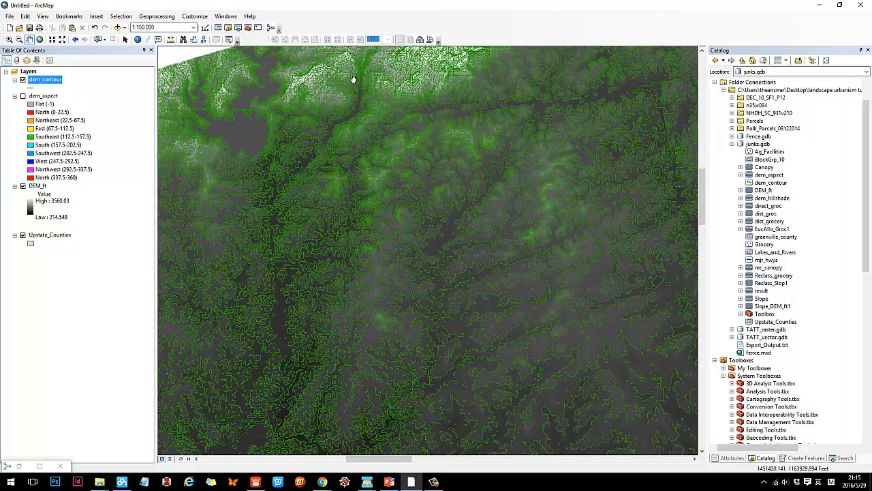
left_click_drag(274, 183, 475, 142)
left_click_drag(498, 278, 205, 173)
left_click_drag(516, 254, 494, 253)
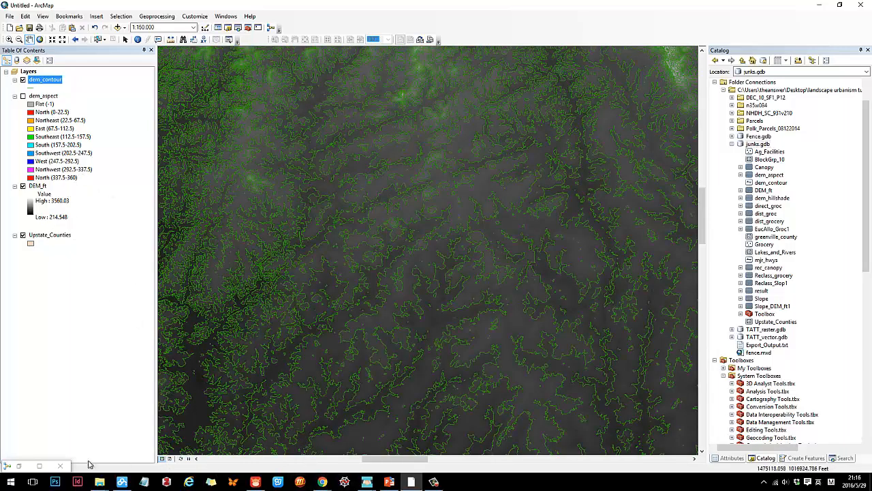
- Add the model's dem_hillshade output to the map display, minimize the model window, and hide the dem_contour layer
left_click(18, 466)
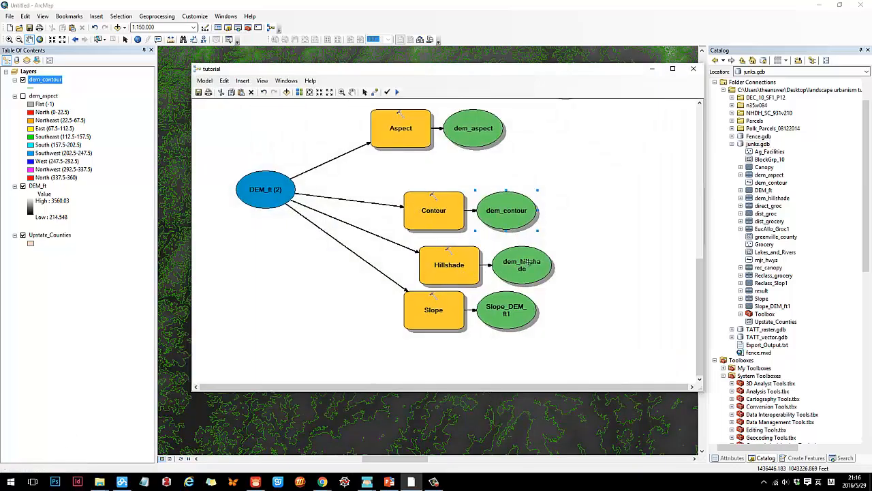
right_click(528, 262)
left_click(572, 299)
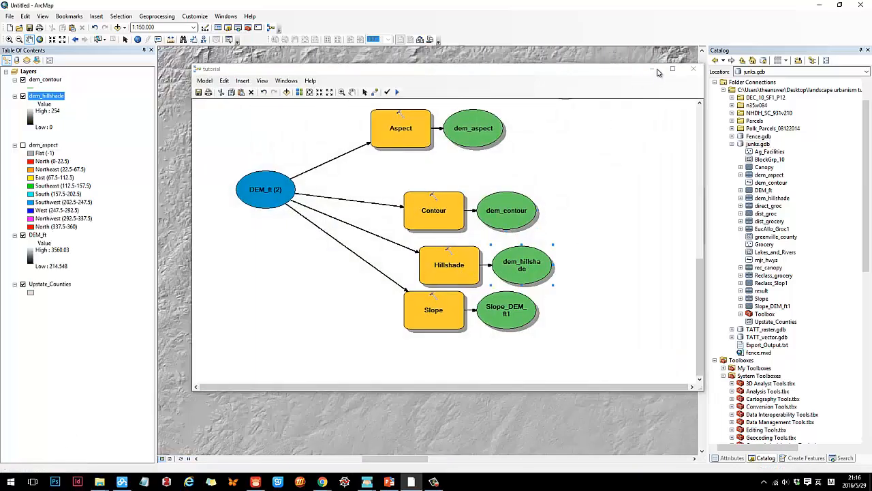
left_click(652, 69)
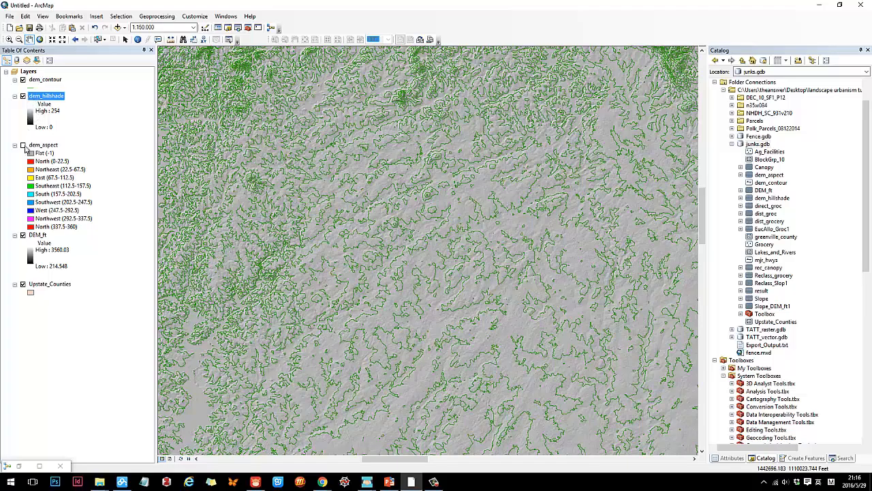
left_click(23, 79)
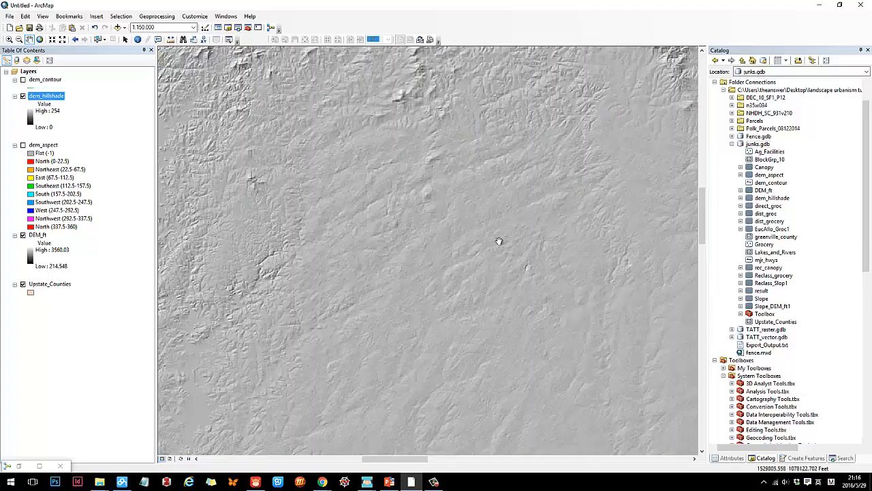
- Examine the dem_hillshade relief across the mountainous northwest and the flatter southern part of the map
scroll(497, 240, "up", 3)
scroll(499, 241, "down", 3)
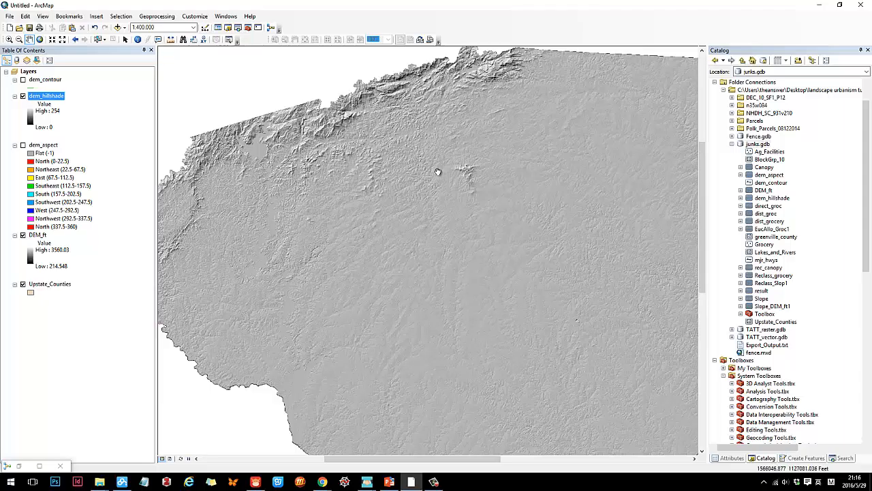
left_click_drag(438, 173, 455, 155)
left_click_drag(434, 189, 473, 187)
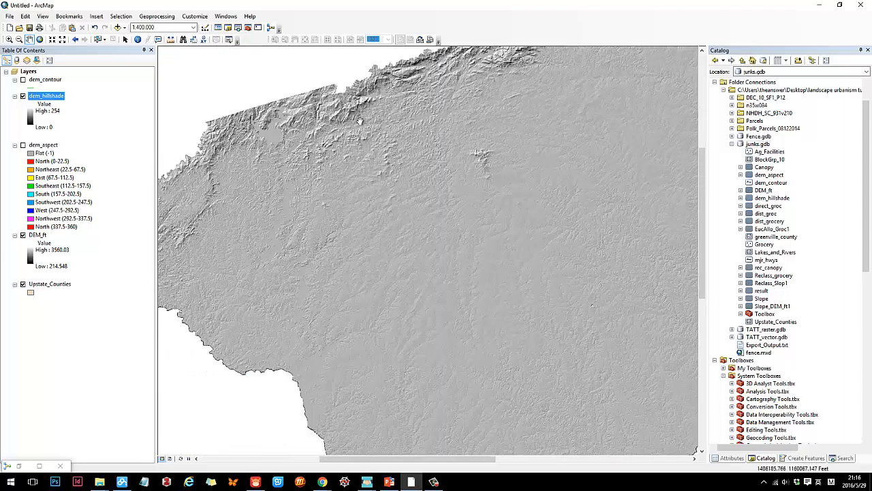
left_click_drag(306, 145, 299, 170)
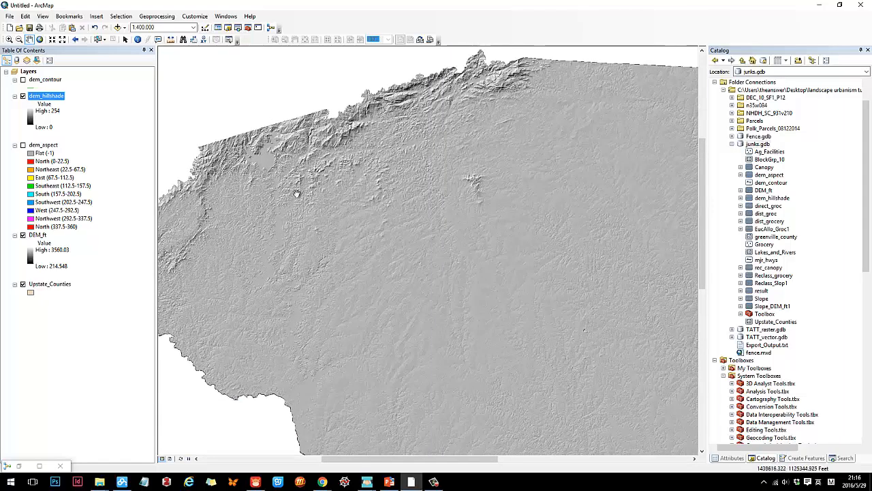
left_click_drag(504, 224, 443, 129)
left_click_drag(485, 362, 557, 293)
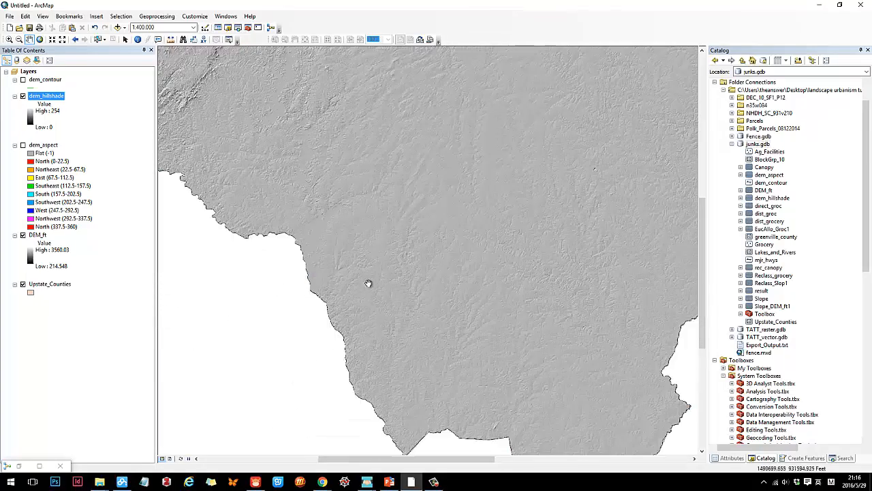
left_click_drag(410, 182, 392, 251)
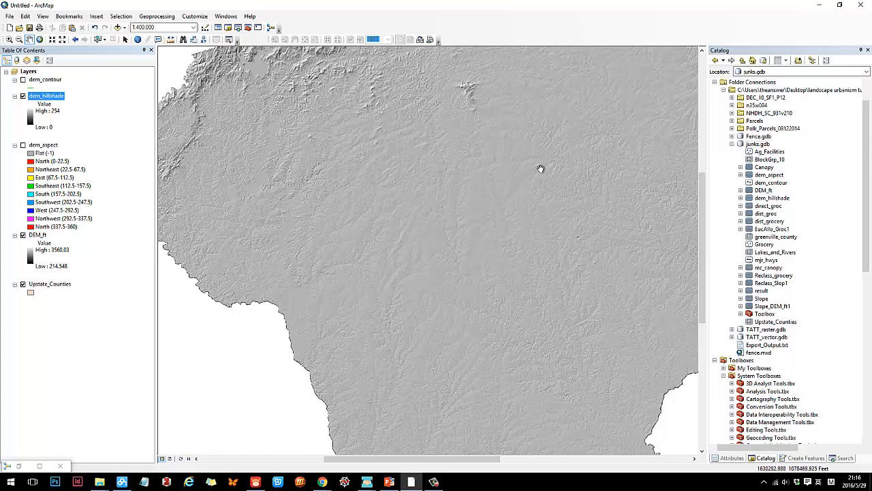
- Add the model's Slope_DEM_ft1 output to the map display and minimize the model window
left_click(19, 465)
right_click(507, 304)
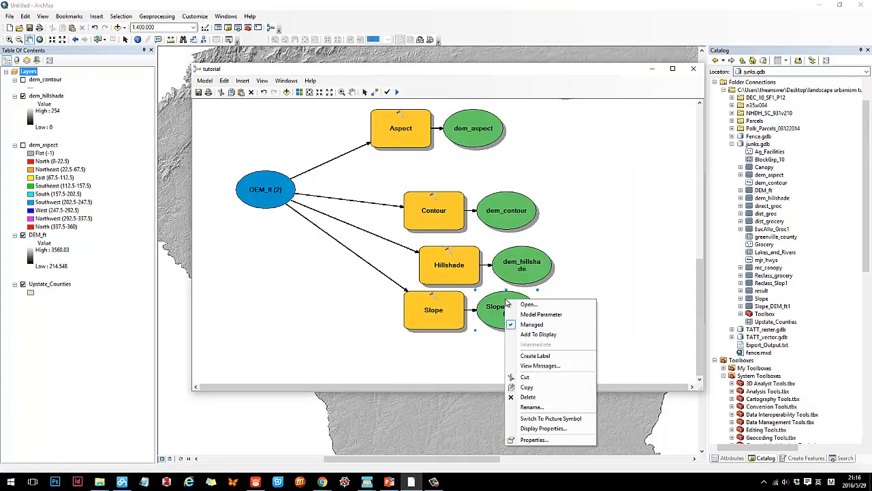
left_click(538, 334)
left_click(652, 70)
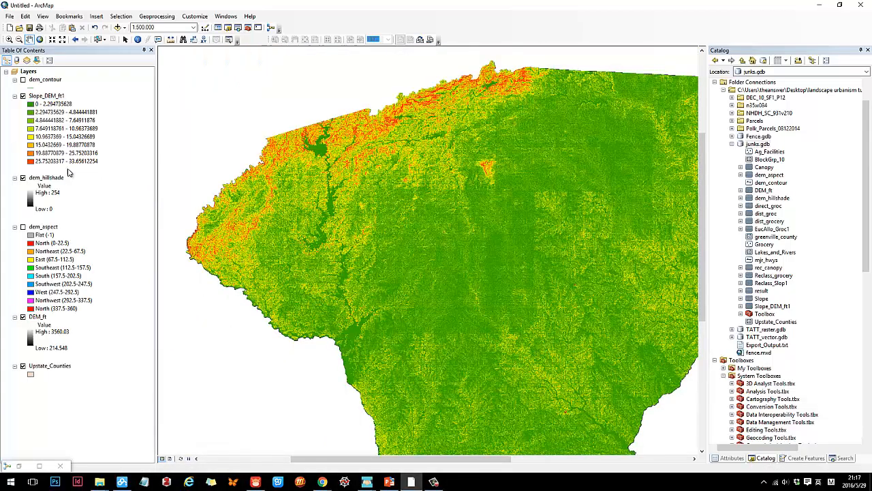
- Examine the steepest class in the Slope_DEM_ft1 legend and the isolated steep area on the map
left_click(68, 170)
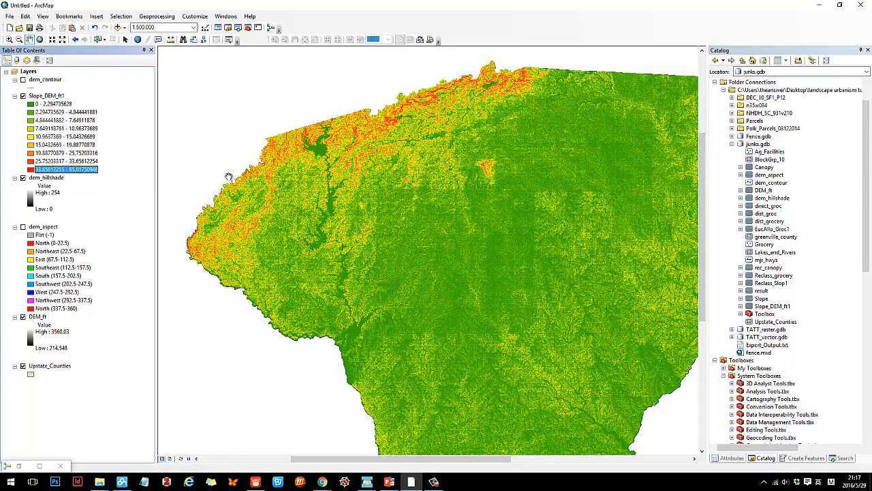
scroll(477, 181, "up", 2)
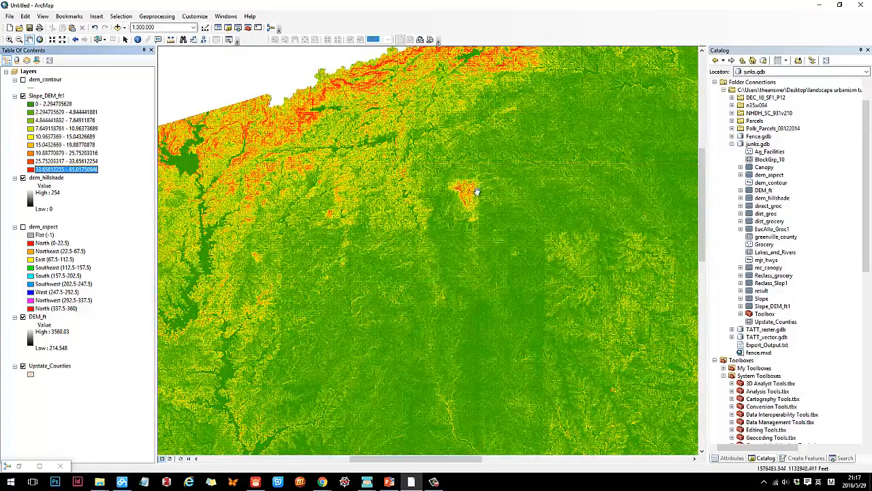
scroll(449, 196, "up", 1)
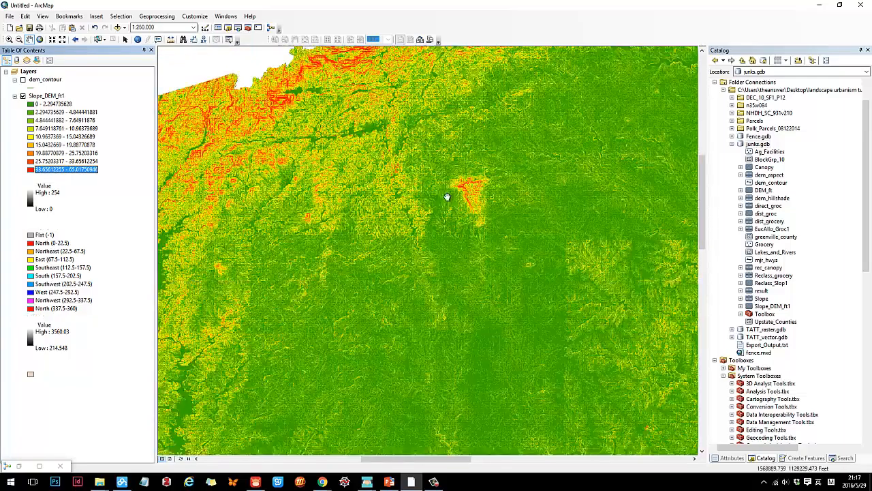
- Capture the layer list and map area as a screenshot and draw a steep and a gentle right triangle on it in thick black strokes
key("ctrl+alt+a")
left_click_drag(5, 46, 697, 451)
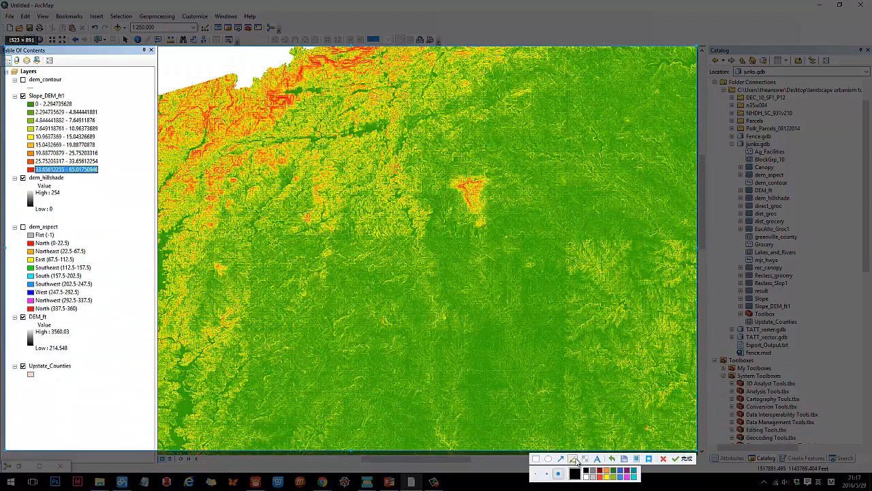
mouse_move(371, 215)
left_mouse_down()
mouse_move(427, 328)
mouse_move(432, 265)
mouse_move(368, 202)
mouse_move(369, 231)
left_mouse_up()
mouse_move(558, 265)
left_mouse_down()
mouse_move(556, 322)
mouse_move(684, 326)
mouse_move(557, 278)
left_mouse_up()
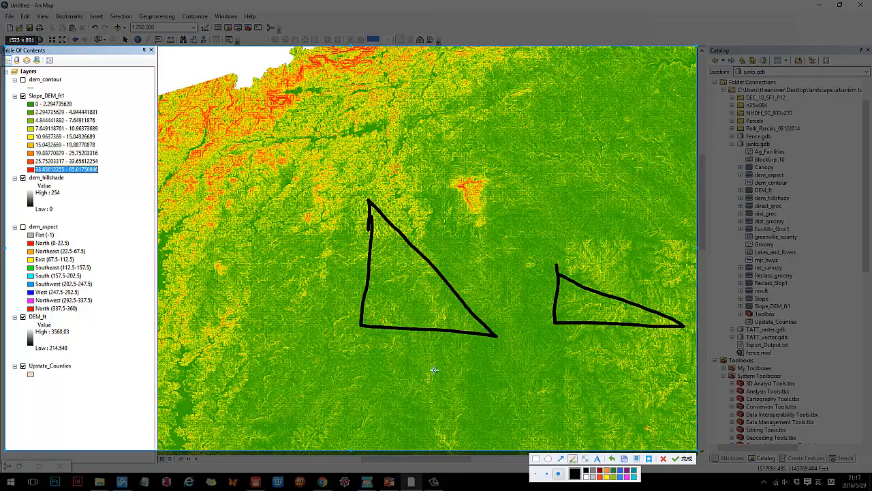
- Circle the isolated red and orange steep patches and the northwestern mountain band on the screenshot with the medium black brush
mouse_move(460, 176)
left_mouse_down()
mouse_move(455, 186)
mouse_move(476, 214)
mouse_move(442, 174)
left_mouse_up()
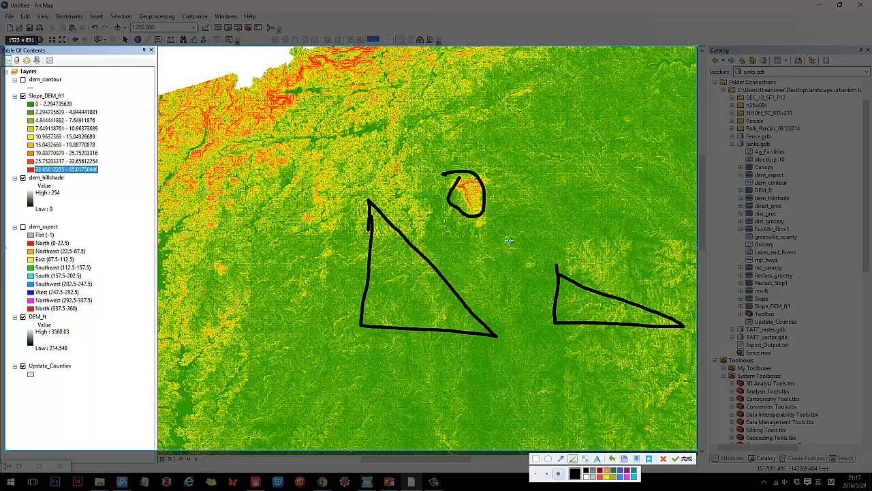
key("ctrl+z")
left_click(547, 473)
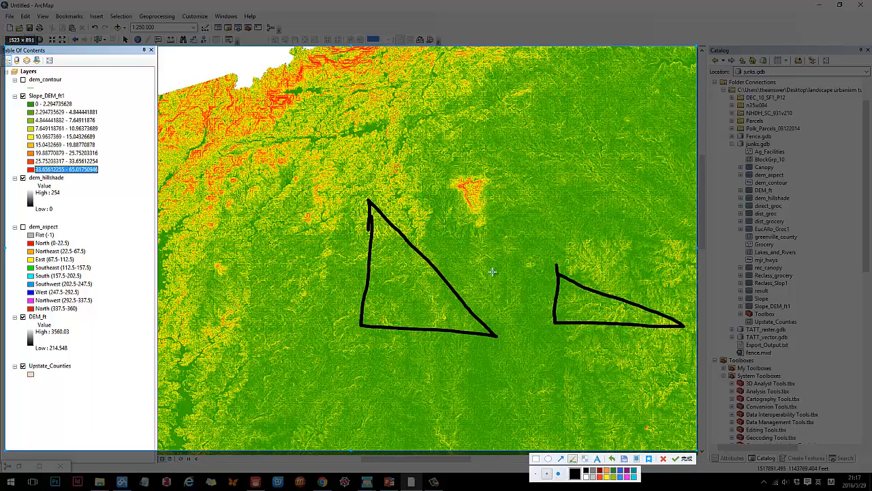
mouse_move(463, 177)
left_mouse_down()
mouse_move(484, 215)
mouse_move(450, 174)
left_mouse_up()
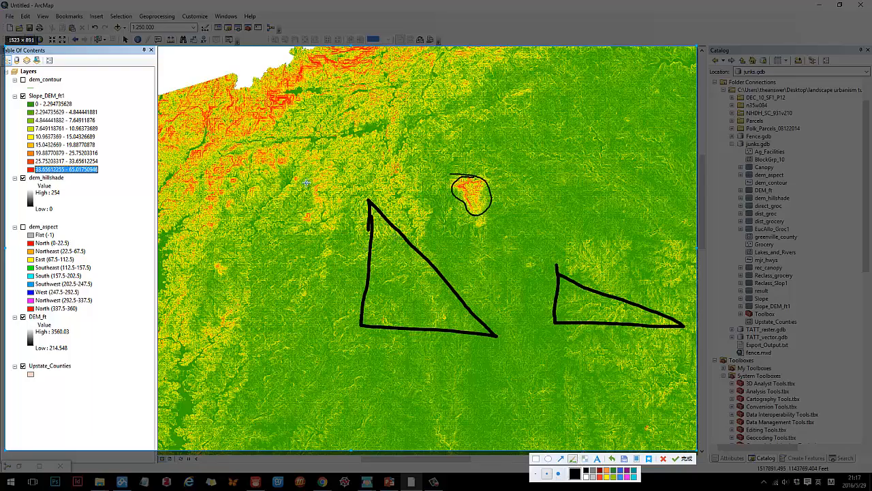
mouse_move(242, 126)
left_mouse_down()
mouse_move(328, 58)
mouse_move(226, 109)
mouse_move(244, 122)
mouse_move(275, 116)
left_mouse_up()
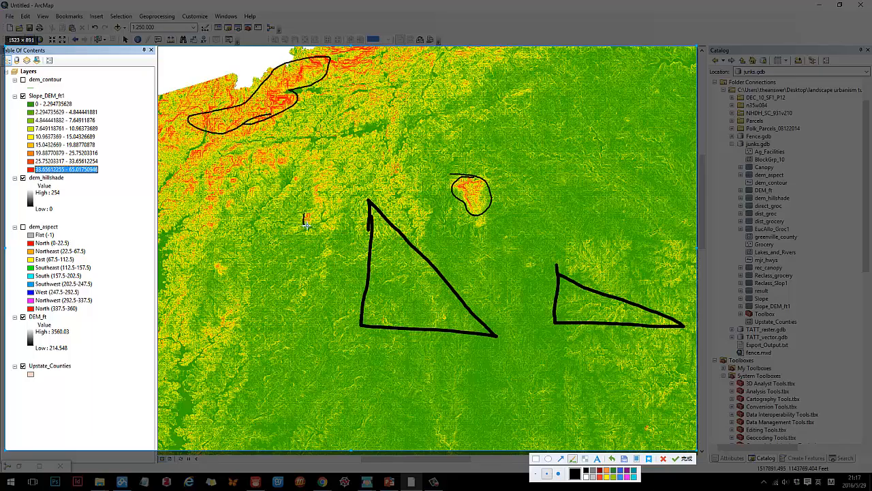
left_click_drag(308, 225, 299, 220)
mouse_move(225, 268)
left_mouse_down()
mouse_move(234, 270)
mouse_move(225, 260)
left_mouse_up()
- Outline the broad flat green area below the triangles, hatch it with diagonal strokes and finish the annotated screenshot
mouse_move(386, 389)
left_mouse_down()
mouse_move(612, 378)
mouse_move(327, 375)
mouse_move(454, 407)
left_mouse_up()
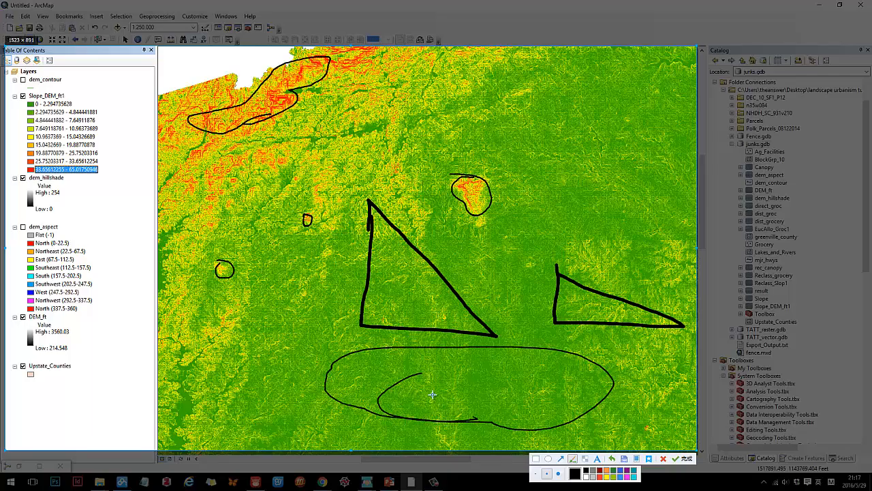
left_click_drag(374, 356, 349, 385)
left_click_drag(414, 360, 362, 400)
left_click_drag(463, 355, 421, 399)
left_click_drag(514, 366, 469, 418)
left_click_drag(551, 365, 492, 423)
mouse_move(590, 376)
left_mouse_down()
mouse_move(538, 430)
mouse_move(518, 411)
mouse_move(506, 420)
left_mouse_up()
left_click_drag(498, 356, 421, 411)
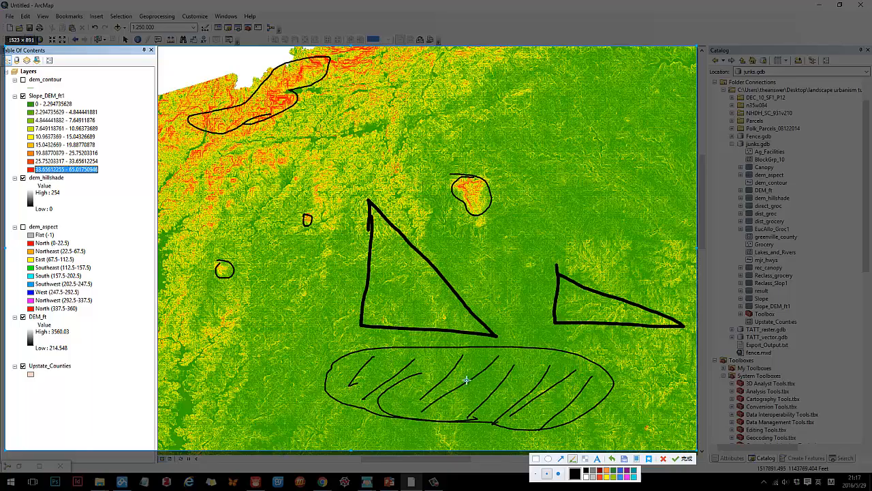
left_click(686, 458)
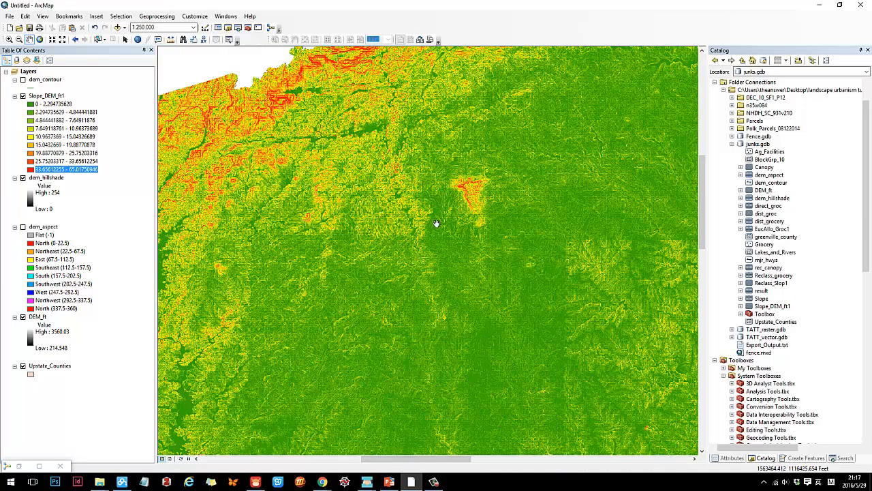
- Switch to PowerPoint and review the example surface images on the Surface analysis slide
left_click(389, 482)
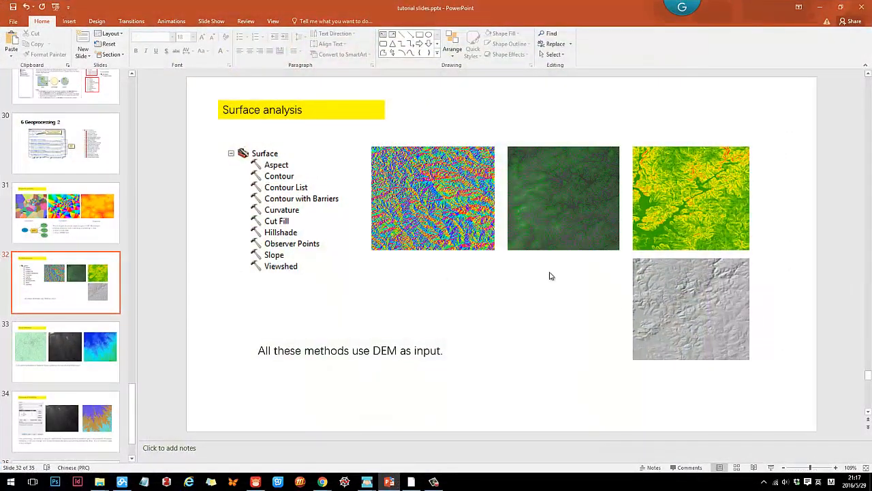
left_click(428, 192)
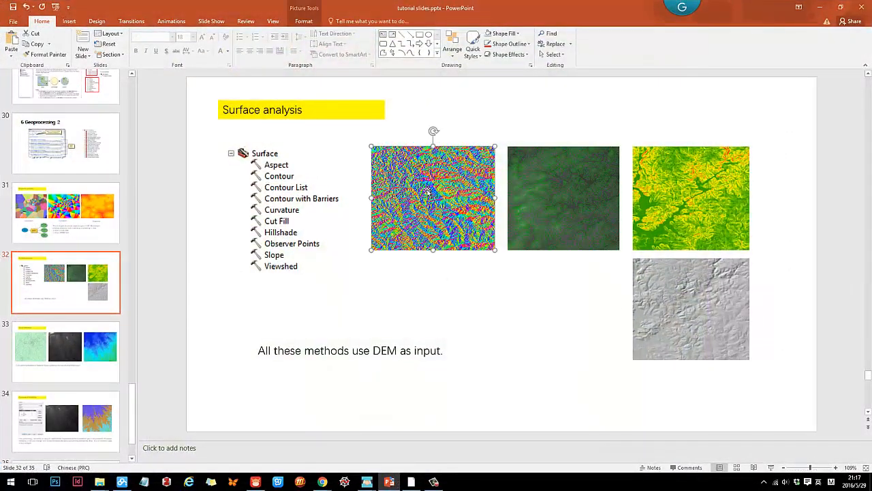
left_click(575, 189)
left_click(661, 188)
left_click(427, 265)
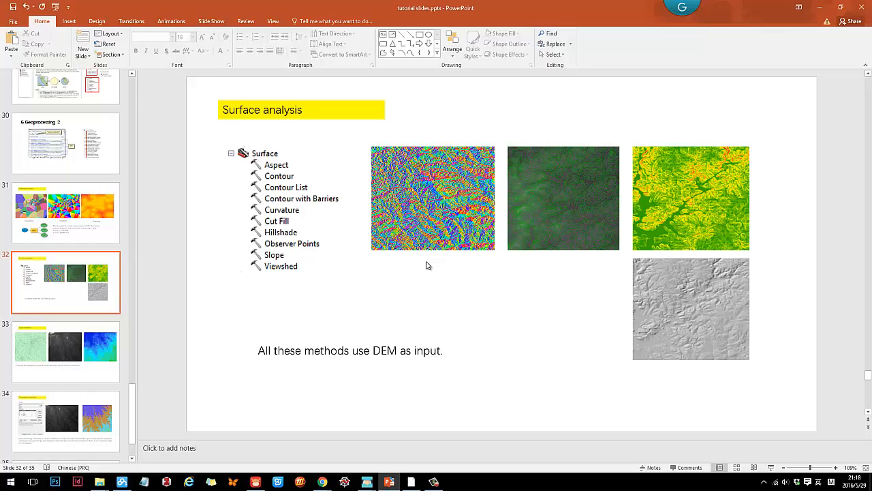
- Return to ArcMap, examine the dem_aspect layer with the slope and hillshade layers hidden, and hide the aspect layer again
left_click(433, 482)
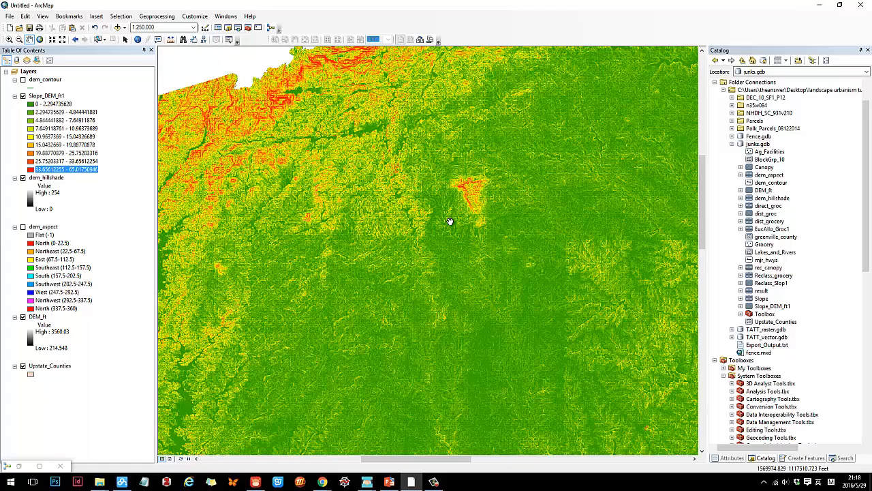
left_click(15, 95)
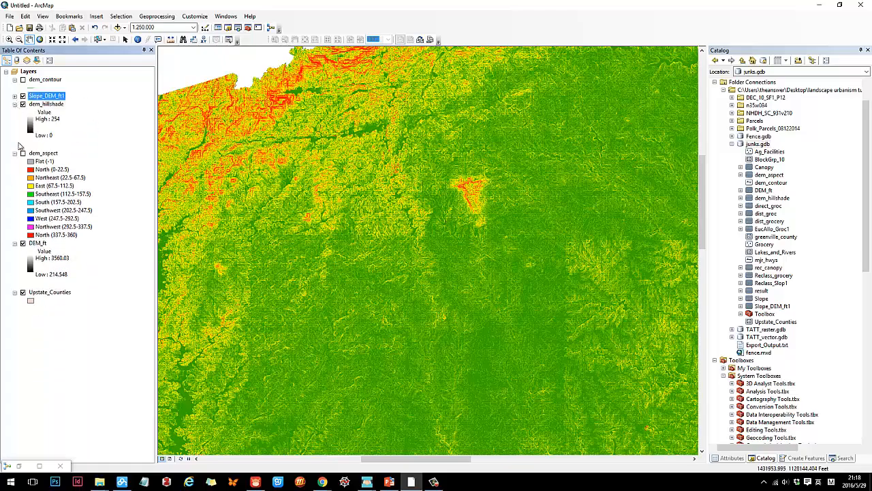
left_click(22, 153)
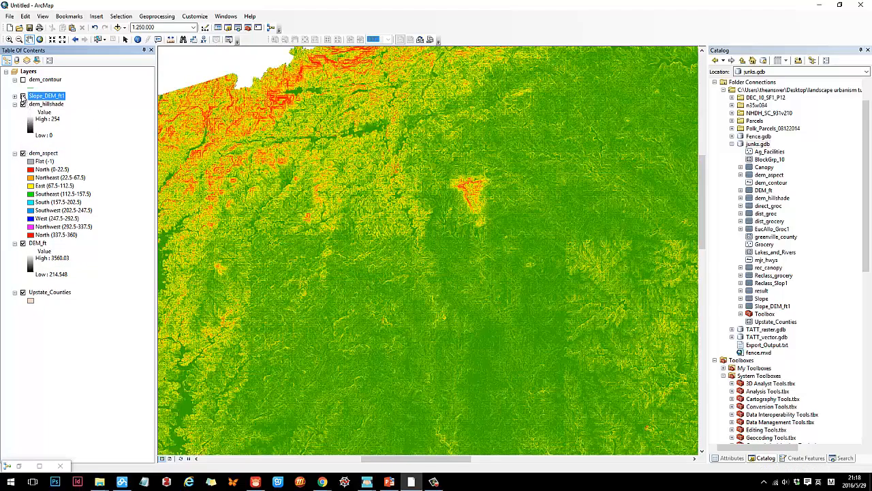
left_click(23, 96)
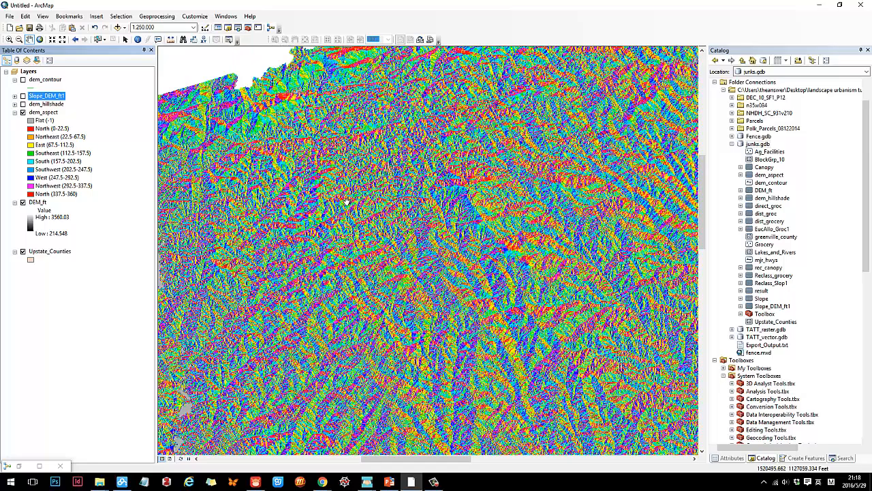
left_click(25, 114)
left_click(23, 112)
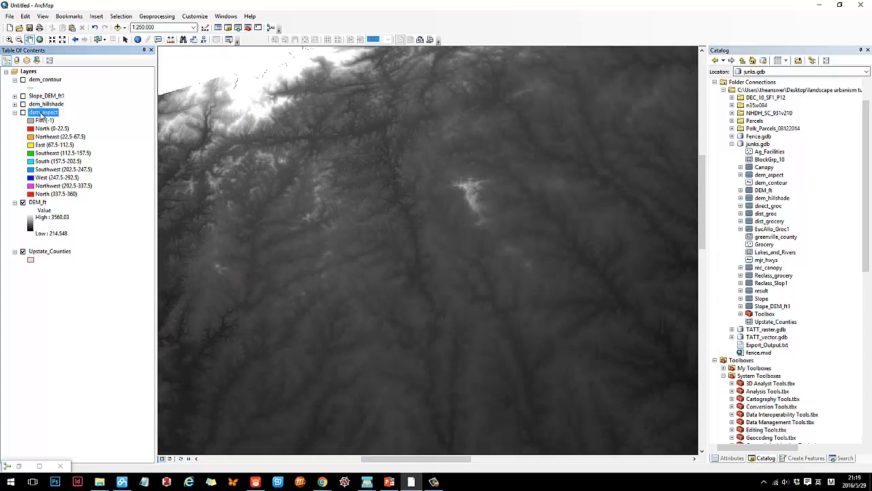
- Remove the dem_aspect, dem_hillshade, Slope_DEM_ft1 and dem_contour layers from the map
right_click(40, 112)
left_click(55, 121)
right_click(52, 105)
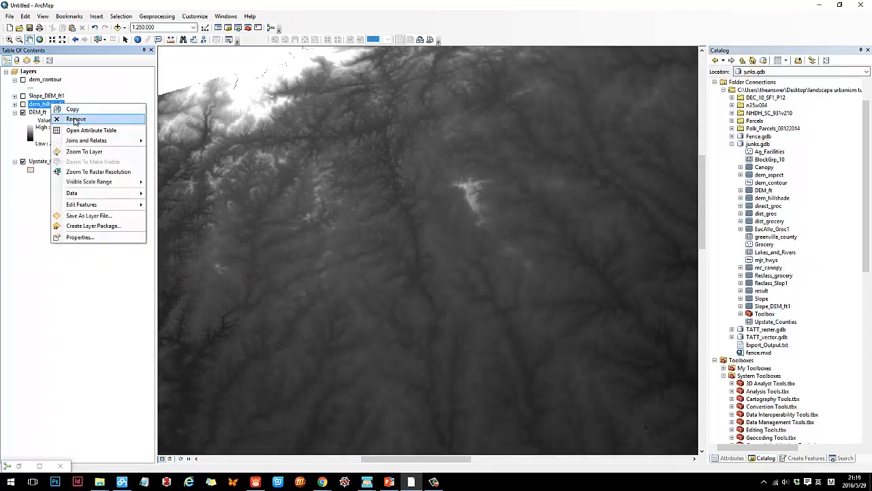
left_click(77, 116)
right_click(53, 97)
left_click(76, 110)
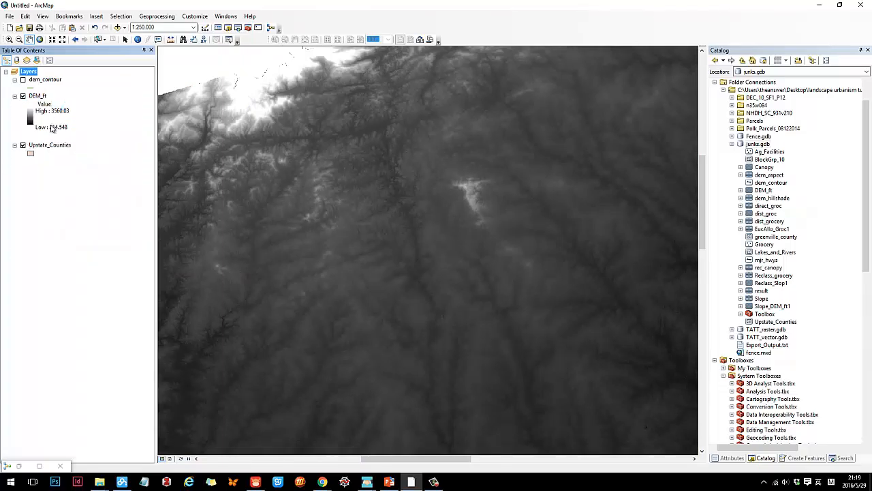
right_click(45, 79)
left_click(77, 89)
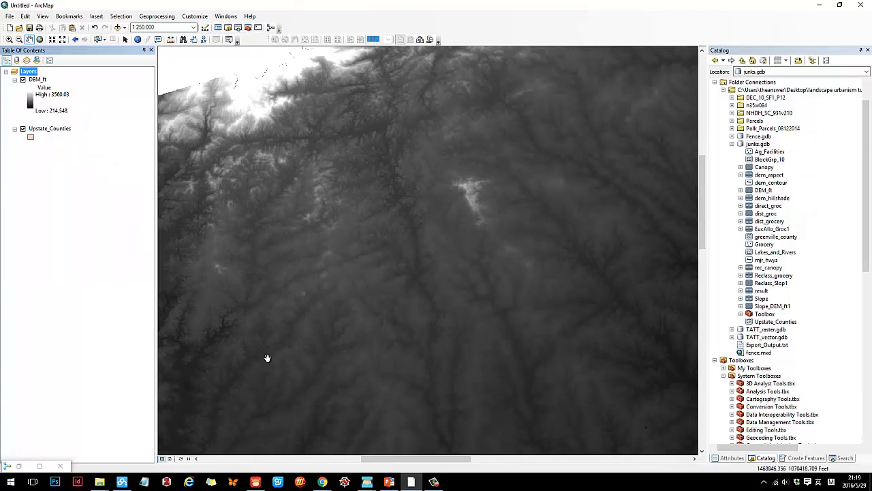
- View the Zonal statistics slide in PowerPoint and return to ArcMap
left_click(389, 482)
left_click(66, 344)
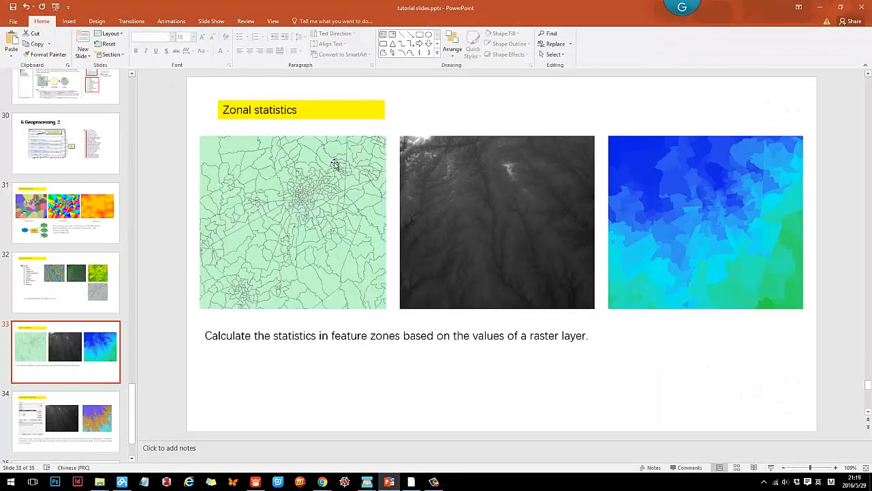
left_click(820, 7)
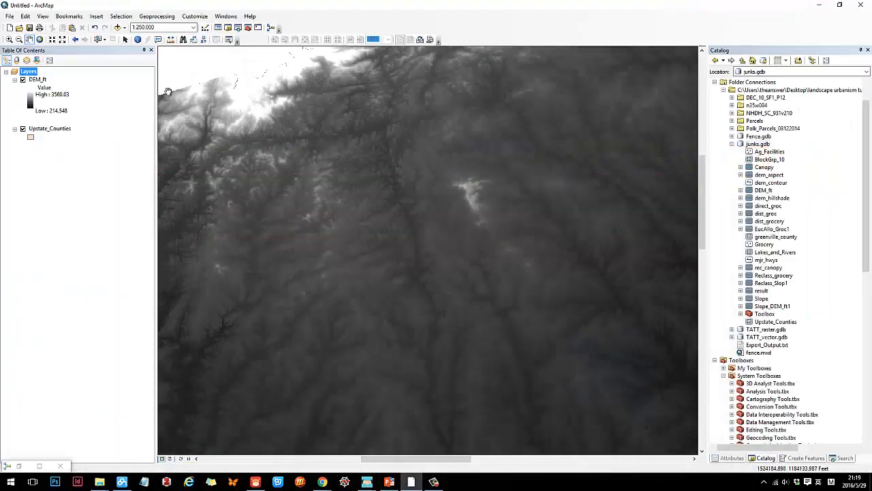
- Add the BlockGrp_10 feature class from junks.gdb to the map above DEM_ft
right_click(41, 79)
left_click(508, 134)
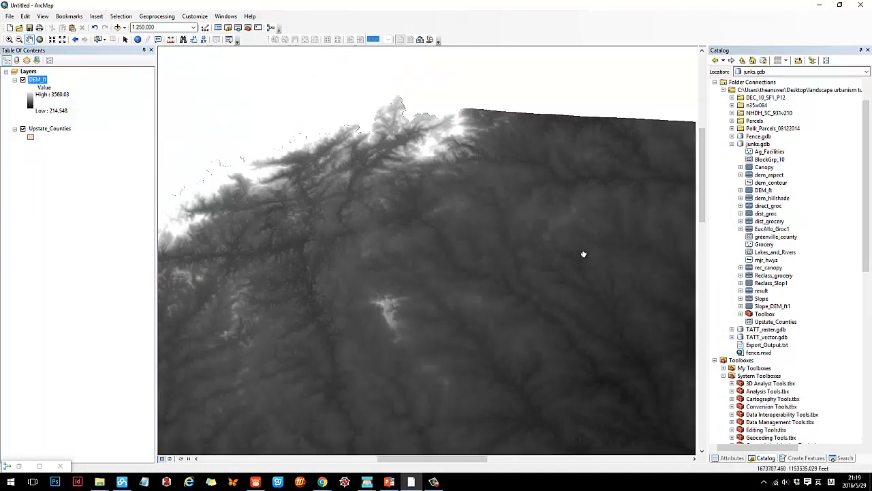
left_click_drag(664, 367, 625, 284)
scroll(600, 291, "up", 1)
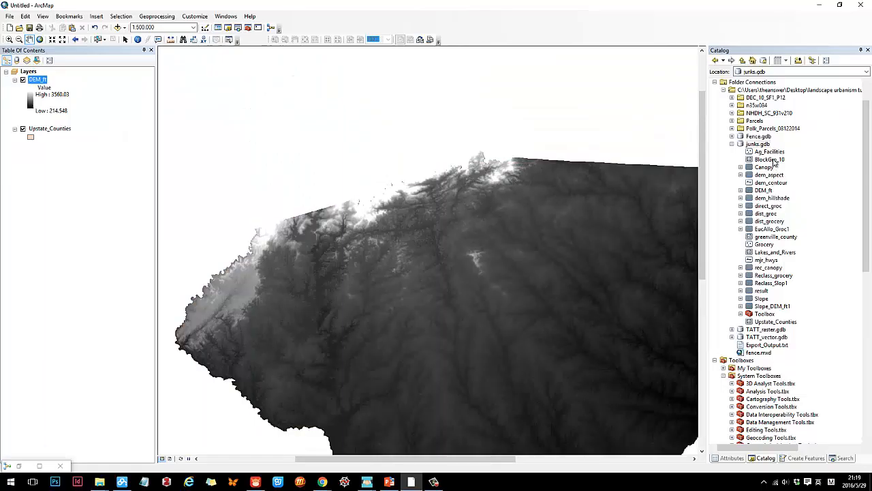
left_click(774, 161)
left_click_drag(478, 179, 478, 180)
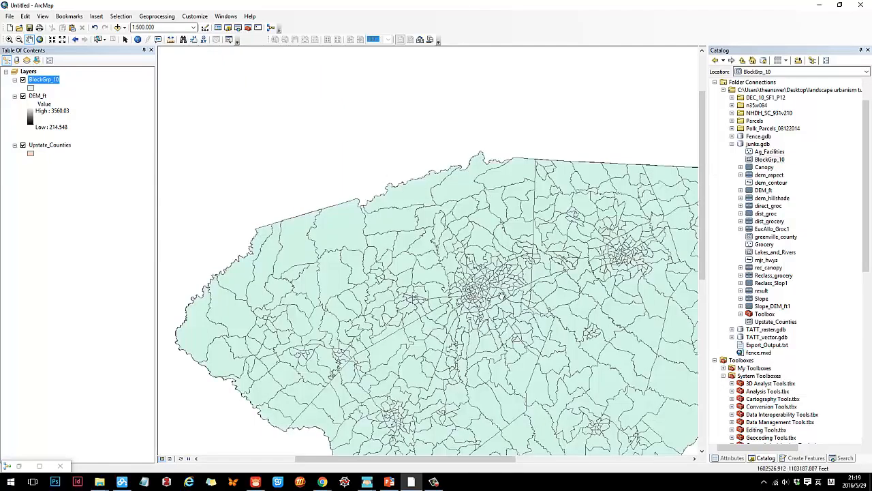
scroll(443, 264, "up", 1)
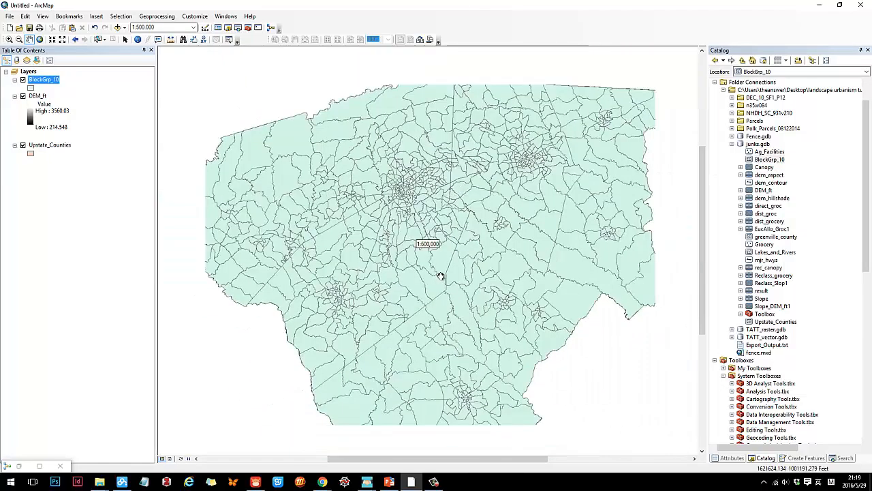
- Collapse the Surface toolset and expand the Zonal toolset in Spatial Analyst Tools
scroll(811, 307, "down", 9)
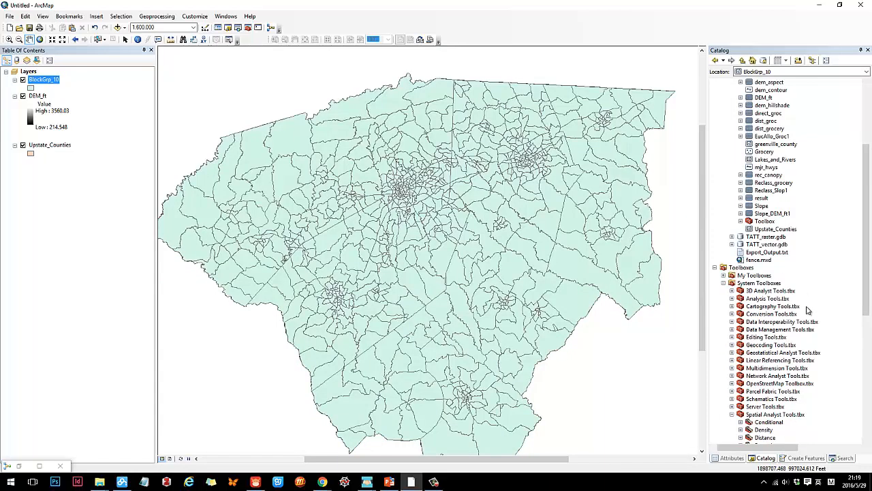
scroll(807, 310, "down", 5)
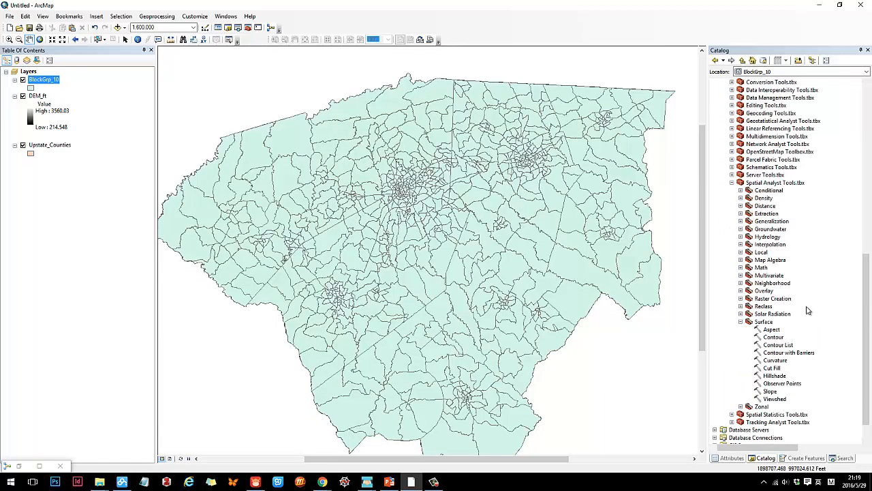
left_click(741, 321)
left_click(763, 237)
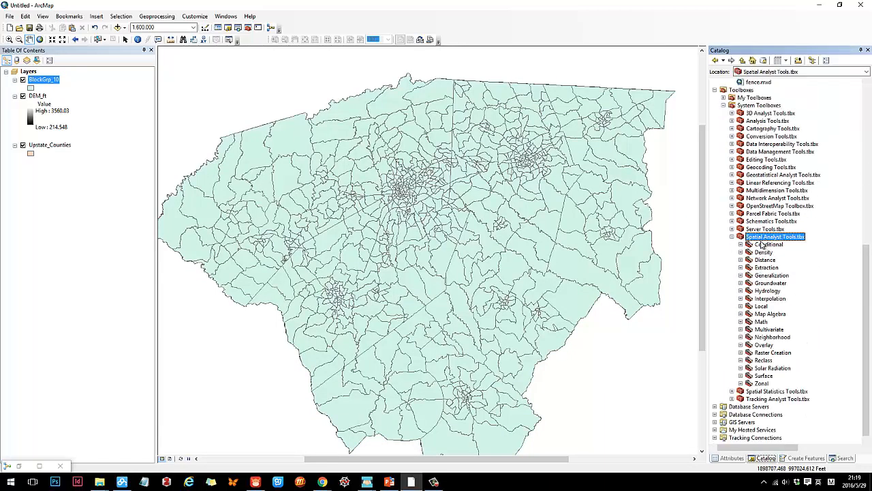
left_click(740, 383)
scroll(760, 388, "down", 3)
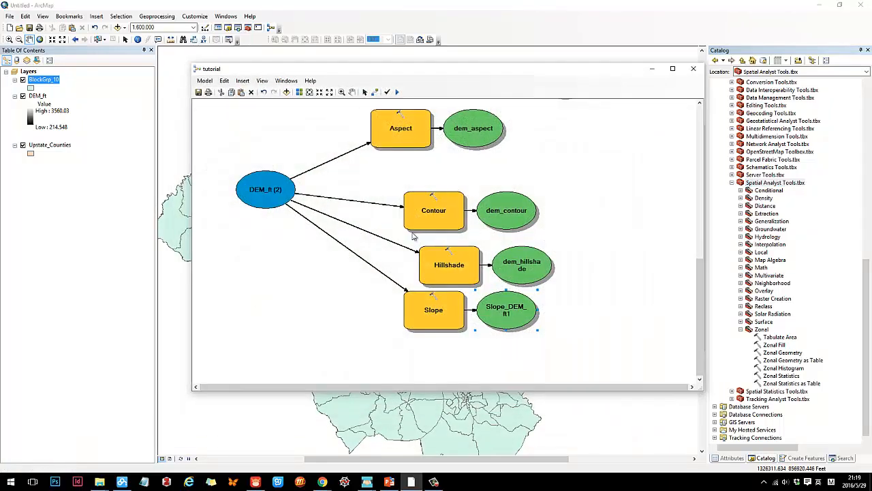
- Add the Zonal Statistics tool to an empty area below the existing processes in the tutorial model and reposition it
scroll(402, 330, "down", 10)
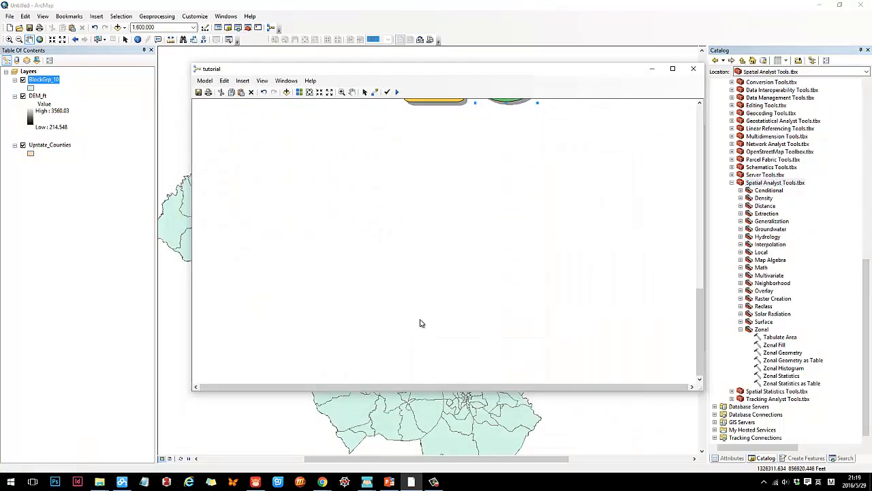
left_click_drag(774, 380, 367, 267)
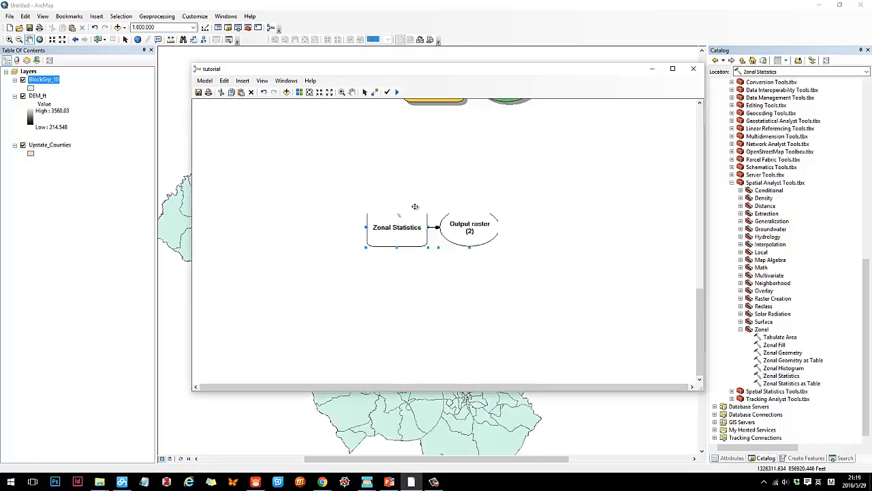
left_click_drag(412, 189, 386, 197)
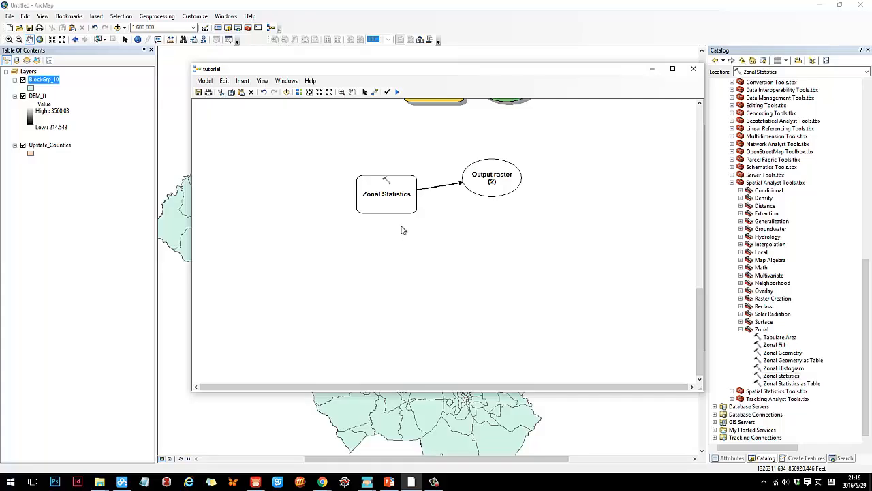
- Add the DEM_ft and BlockGrp_10 layers to the model as data elements beside the Zonal Statistics tool
left_click(37, 96)
left_click_drag(51, 100, 302, 179)
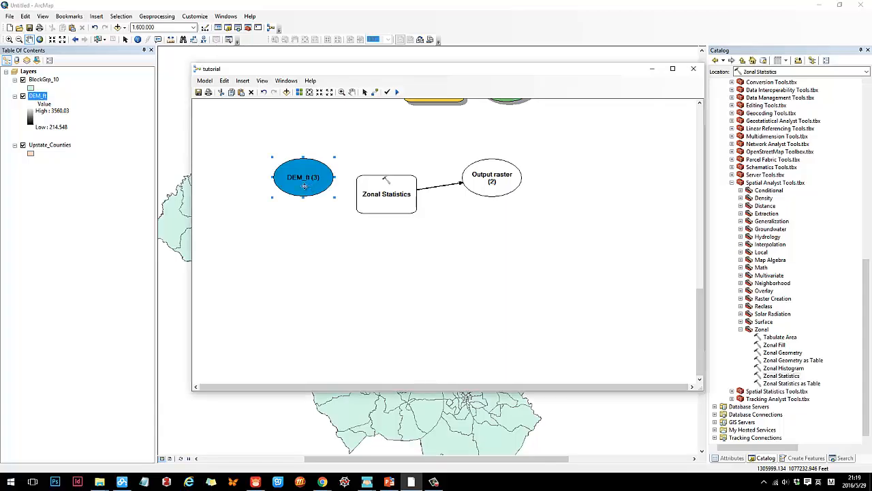
left_click_drag(39, 81, 282, 220)
- Open the Zonal Statistics tool and review the help for its zone field and input value raster parameters
left_click(374, 92)
double_click(392, 179)
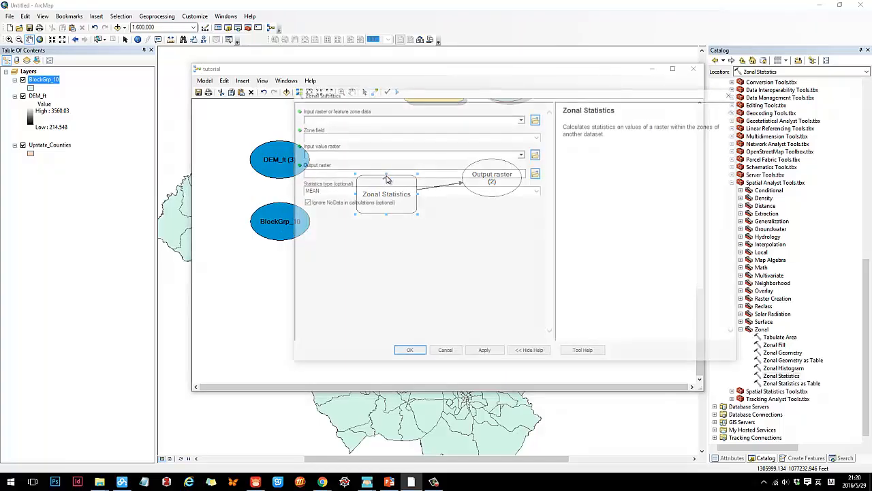
left_click_drag(404, 98, 472, 100)
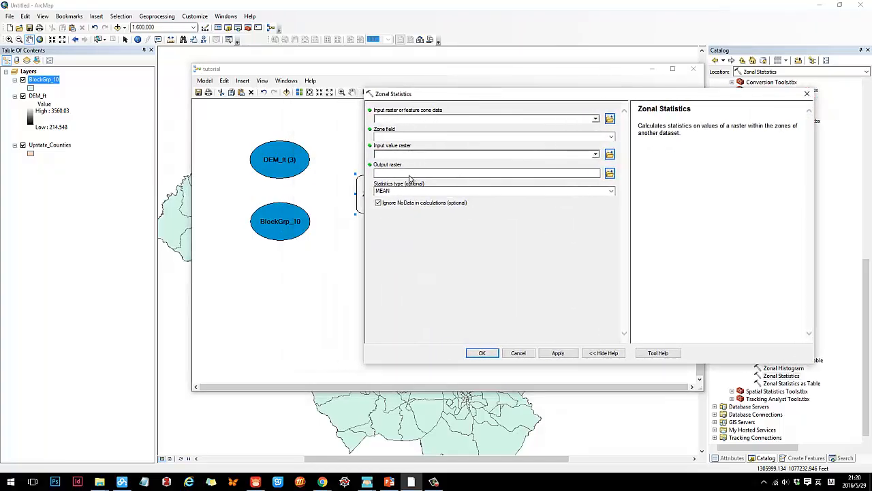
left_click(429, 137)
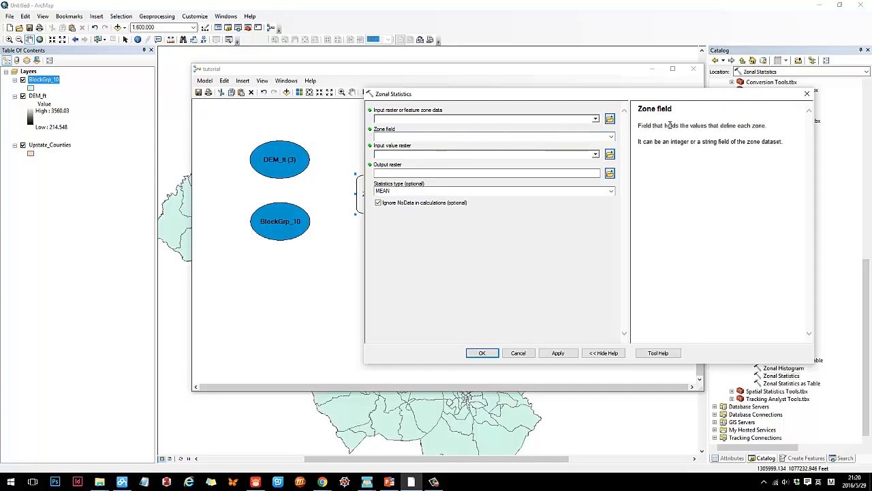
left_click(415, 154)
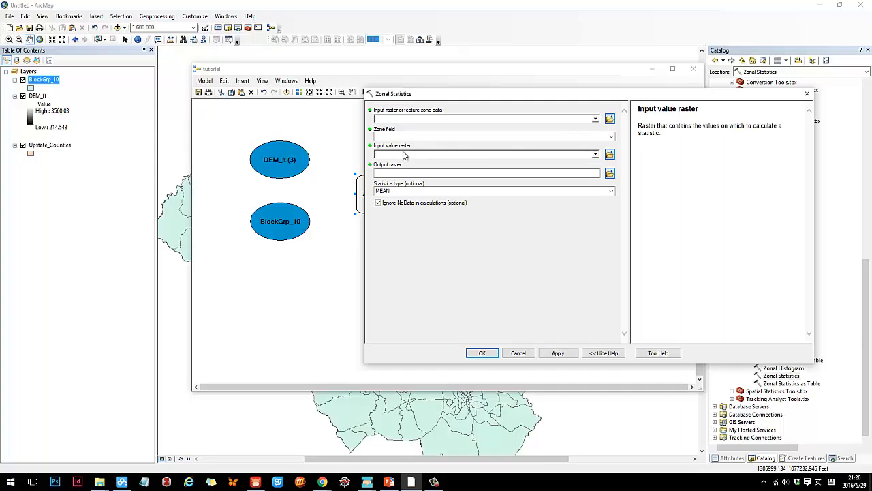
left_click(402, 175)
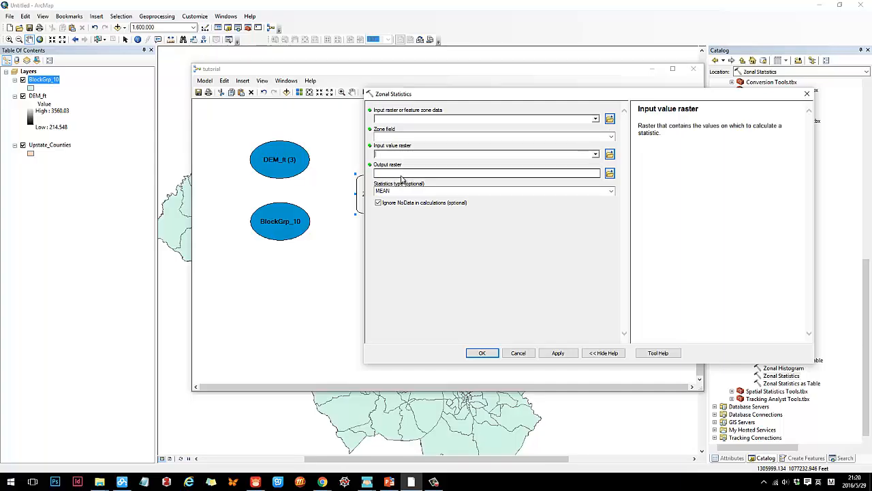
left_click(448, 120)
- Connect BlockGrp_10 to Zonal Statistics as the input feature zone data and DEM_ft (3) as the input value raster
left_click(375, 92)
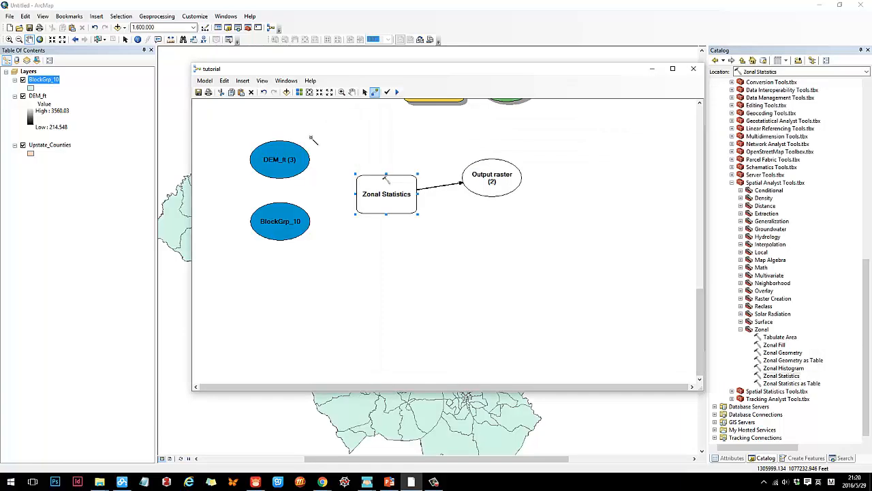
left_click_drag(373, 206, 382, 204)
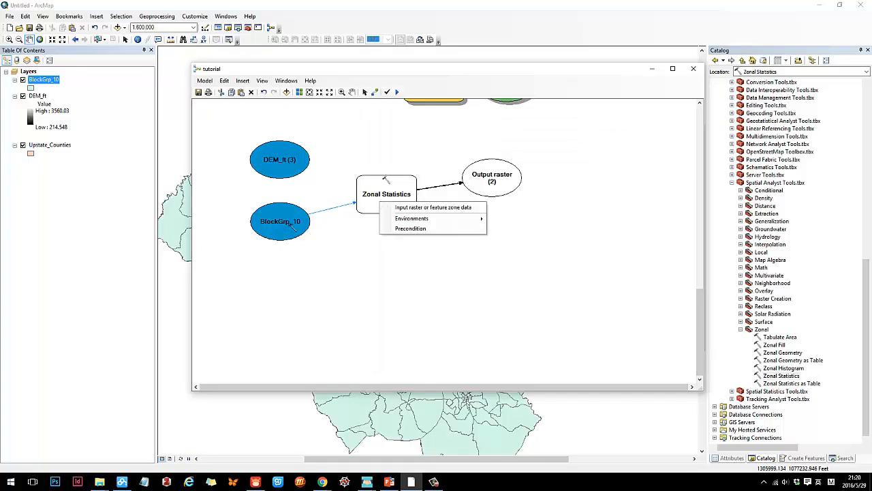
left_click(419, 208)
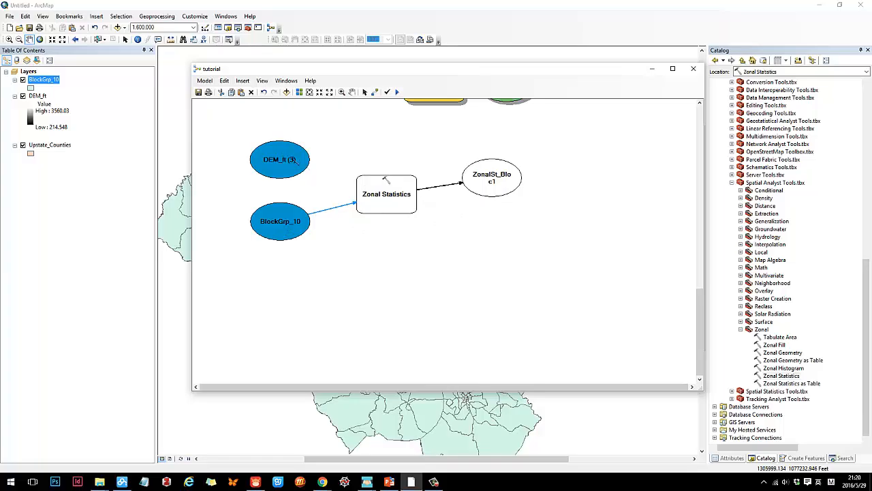
left_click_drag(295, 160, 366, 183)
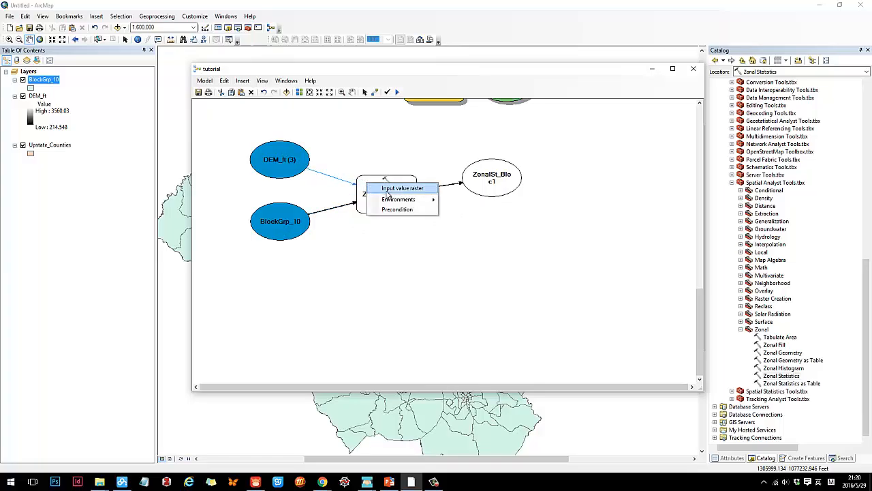
left_click(388, 193)
- Reopen the Zonal Statistics settings and review the available statistics types
double_click(385, 179)
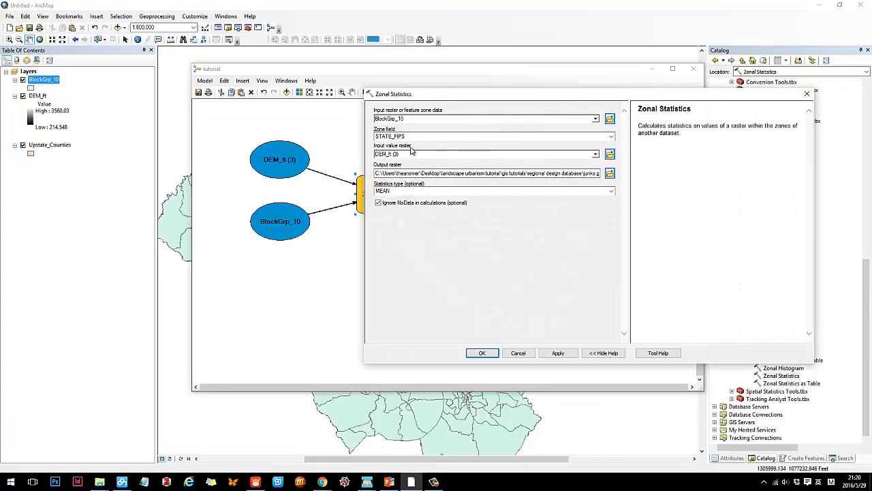
left_click_drag(457, 96, 535, 139)
left_click(279, 71)
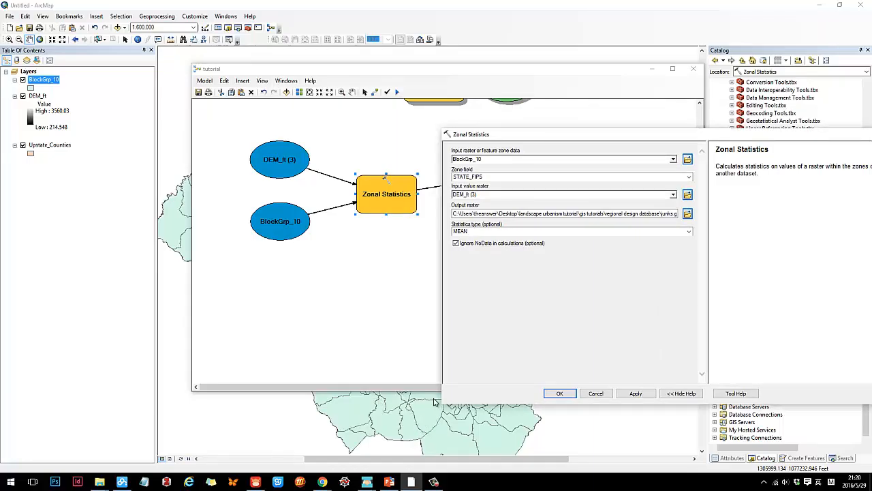
left_click(690, 232)
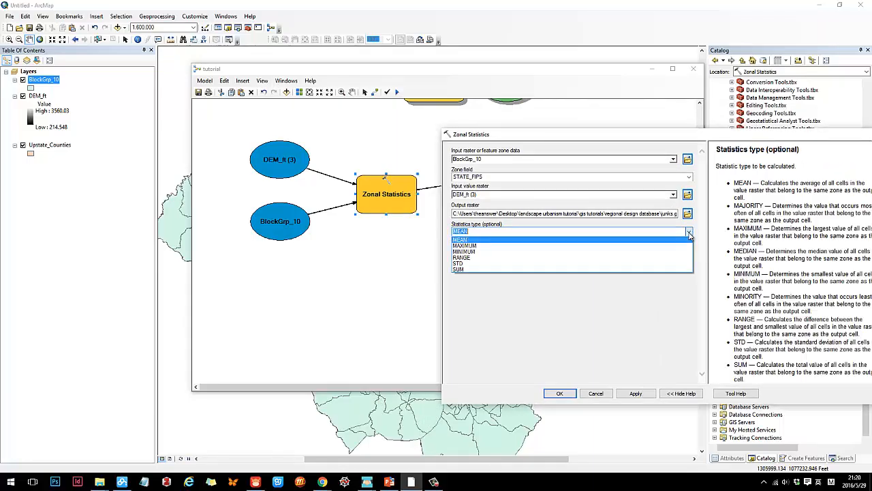
left_click(690, 232)
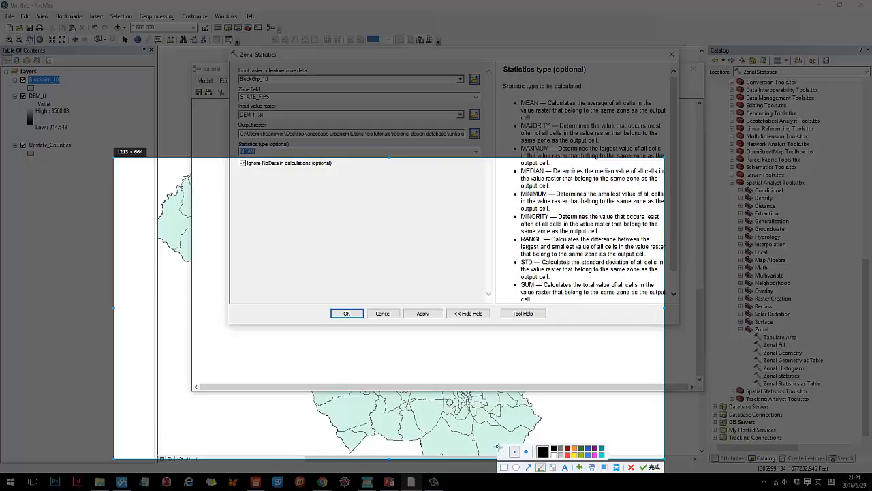
- Sketch an outline around one block group on the screen-capture overlay to illustrate a zone, and dismiss the overlay
mouse_move(430, 401)
left_mouse_down()
mouse_move(404, 423)
mouse_move(430, 433)
left_mouse_up()
key("ctrl+z")
mouse_move(408, 401)
left_mouse_down()
mouse_move(429, 436)
mouse_move(449, 401)
mouse_move(406, 399)
left_mouse_up()
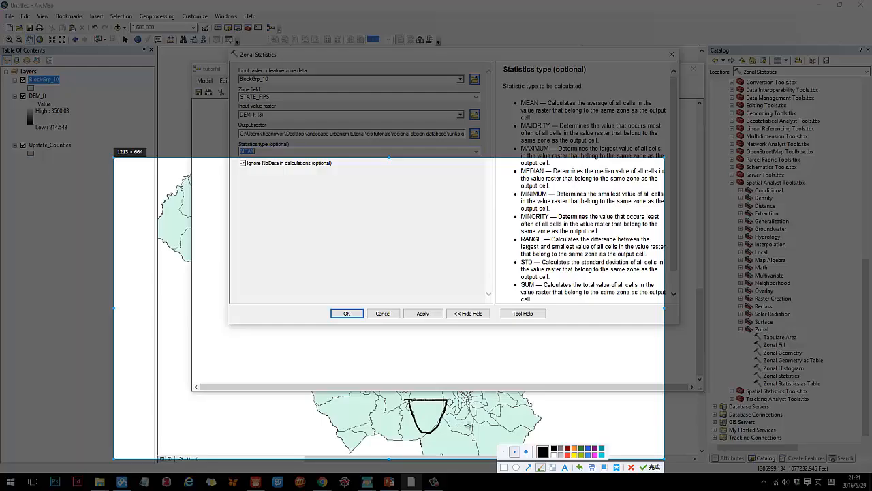
key("Escape")
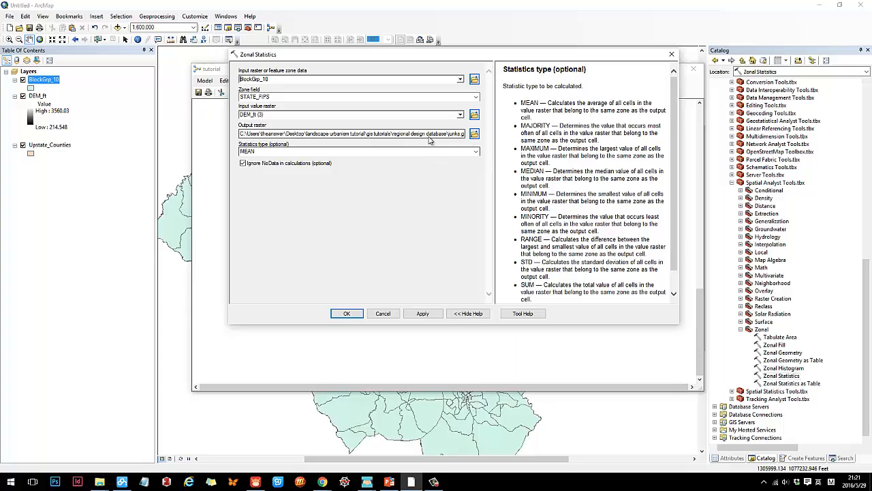
- Check the output raster path and set the zone field to OBJECTID
left_click_drag(428, 135, 484, 137)
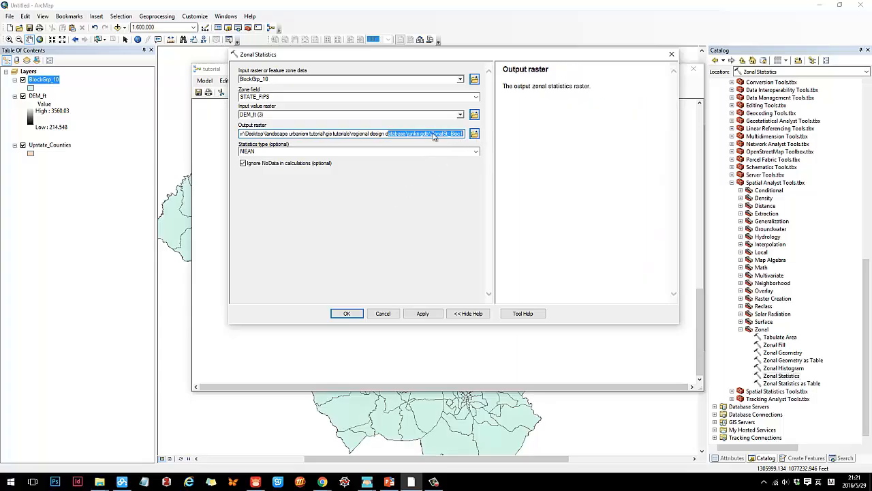
left_click(475, 97)
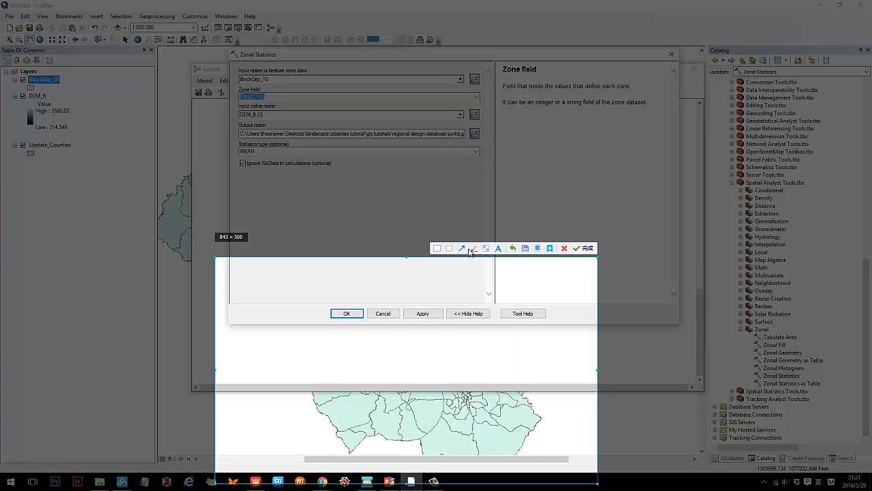
- Outline adjacent block groups in black on the screen-capture overlay to illustrate separate zones, and close the overlay
left_click(473, 249)
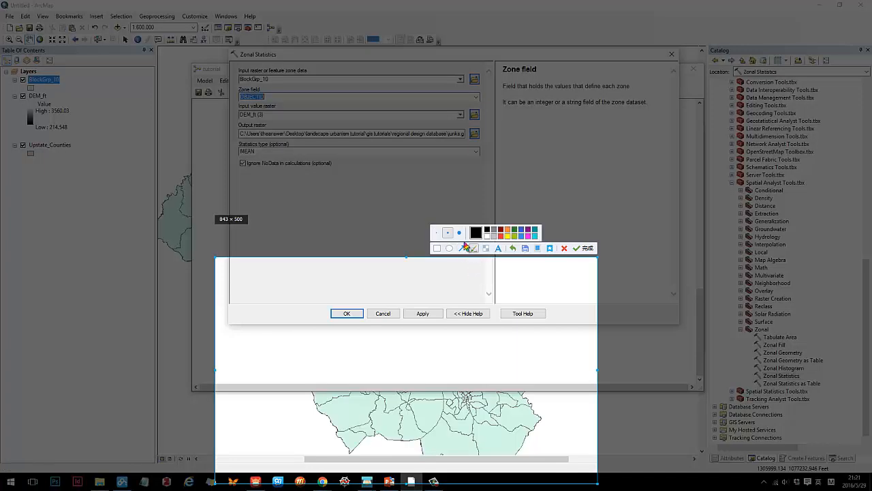
mouse_move(372, 417)
left_mouse_down()
mouse_move(398, 440)
mouse_move(403, 412)
mouse_move(381, 394)
mouse_move(351, 428)
mouse_move(373, 437)
mouse_move(375, 424)
mouse_move(382, 431)
mouse_move(376, 415)
mouse_move(375, 436)
mouse_move(397, 440)
mouse_move(409, 417)
mouse_move(378, 410)
mouse_move(353, 430)
mouse_move(376, 428)
mouse_move(380, 437)
mouse_move(370, 418)
left_mouse_up()
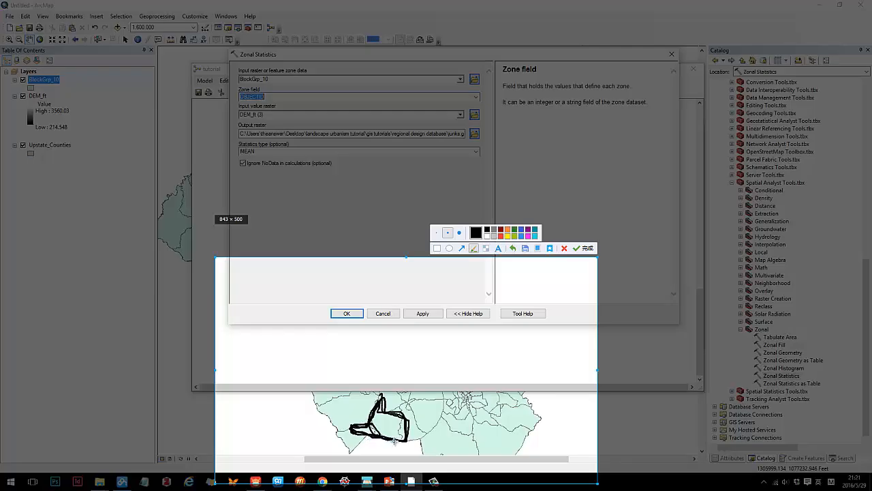
left_click(587, 248)
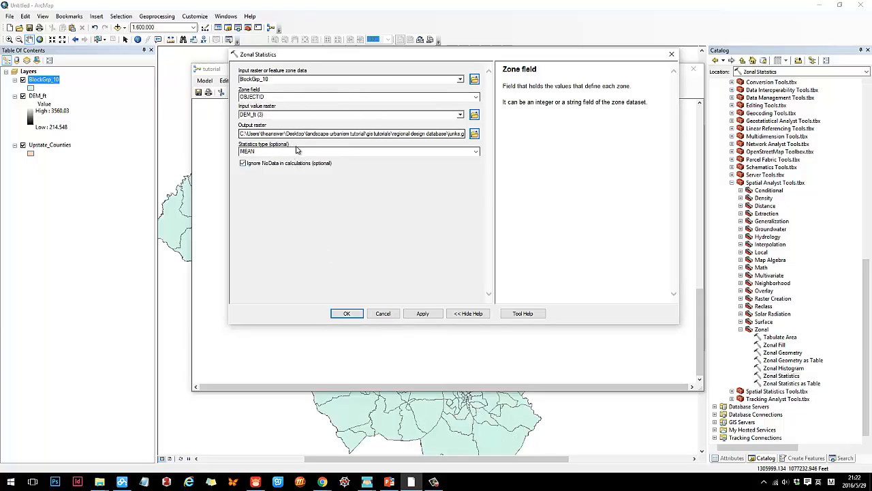
- Accept the Zonal Statistics settings with MEAN as the statistics type and run the process in the model
left_click(269, 153)
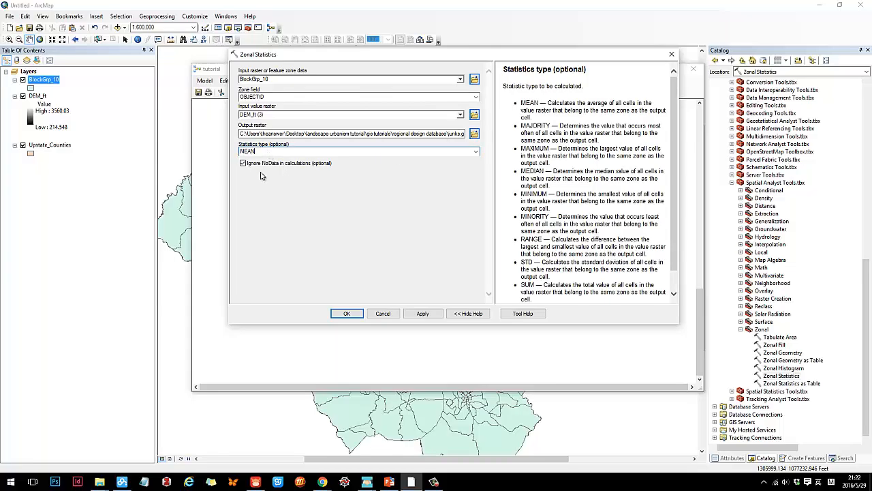
left_click(344, 313)
right_click(377, 193)
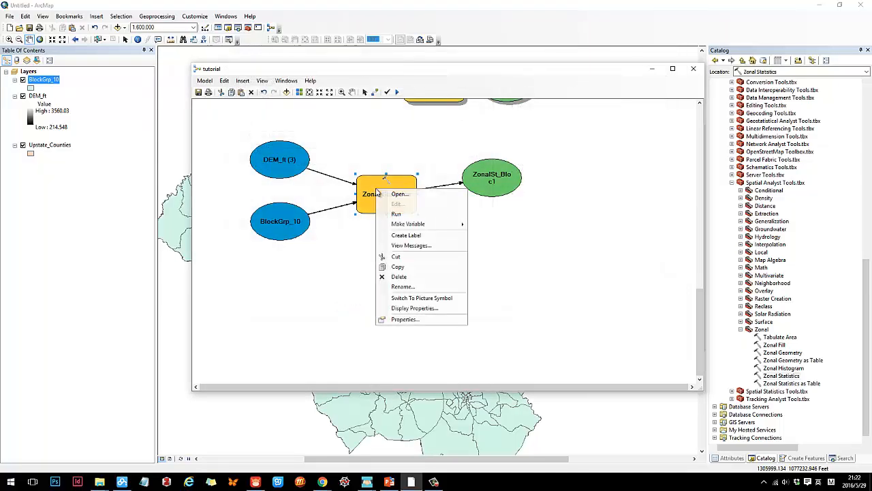
left_click(402, 214)
left_click(617, 103)
- Add the Zonal Statistics output raster to the map display, minimize the model window and place the raster above the other layers
right_click(503, 187)
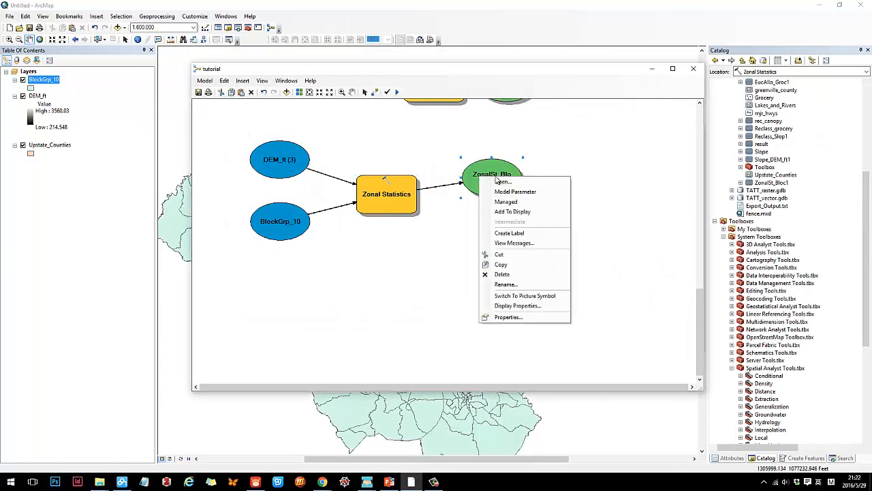
left_click(518, 212)
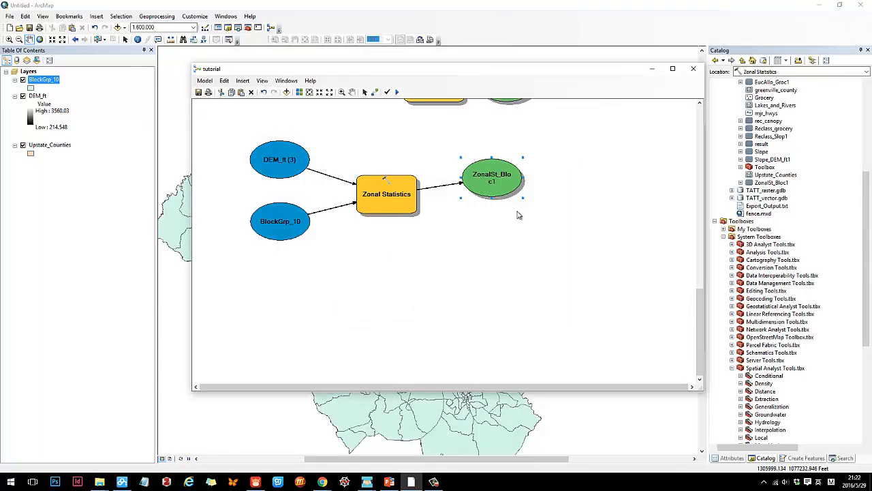
left_click(653, 69)
left_click_drag(60, 99, 51, 74)
left_click_drag(436, 212, 462, 170)
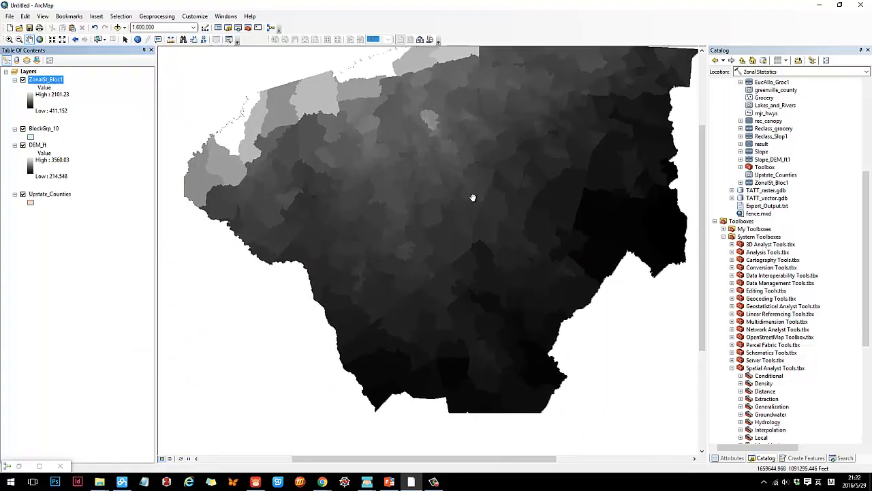
- Move DEM_ft above BlockGrp_10 and toggle the zonal statistics layer off and on to compare it with the DEM
left_click(38, 144)
left_click_drag(40, 136, 41, 124)
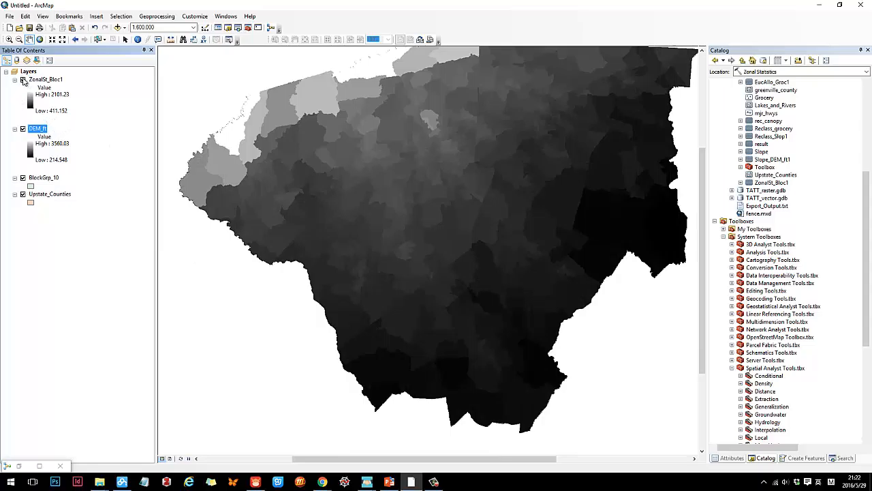
left_click(22, 80)
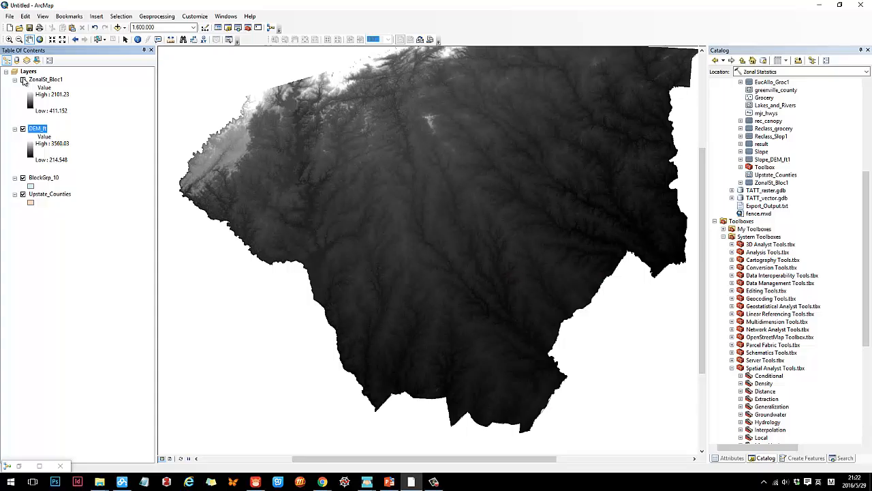
left_click(23, 80)
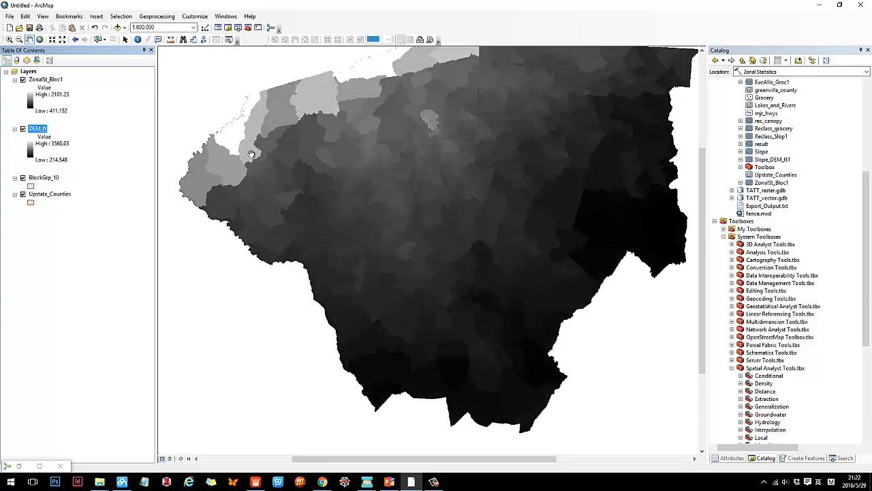
left_click_drag(383, 207, 362, 210)
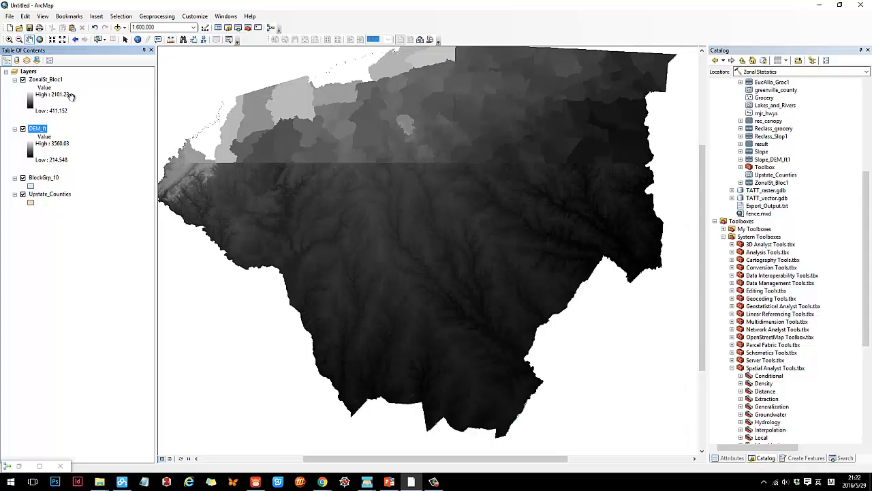
- Symbolize the zonal statistics layer by computed unique values with a green-to-blue color scheme
left_click(45, 80)
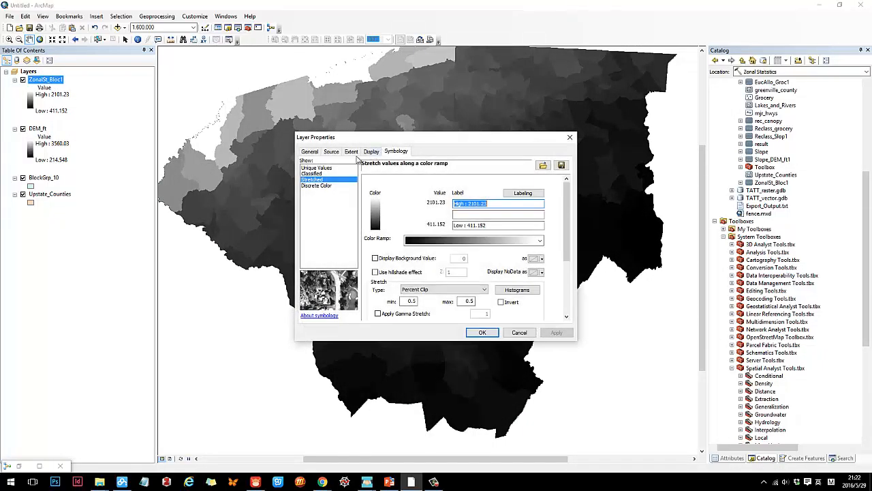
left_click(312, 174)
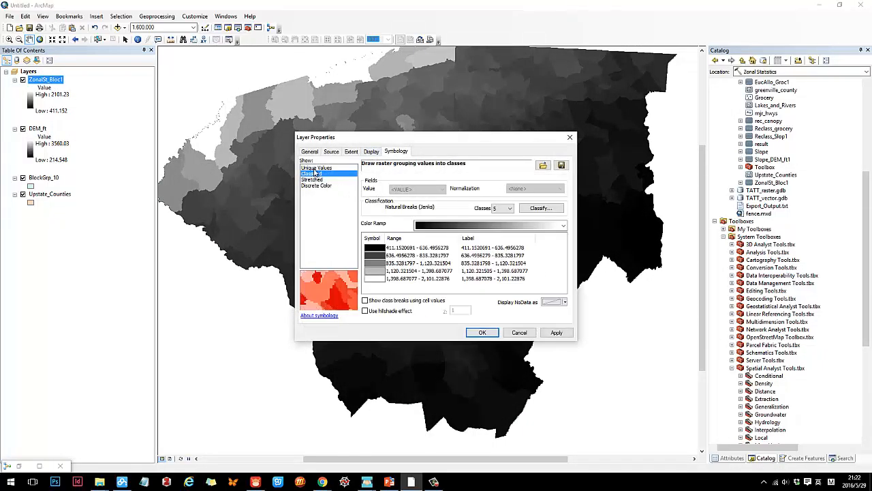
left_click(316, 168)
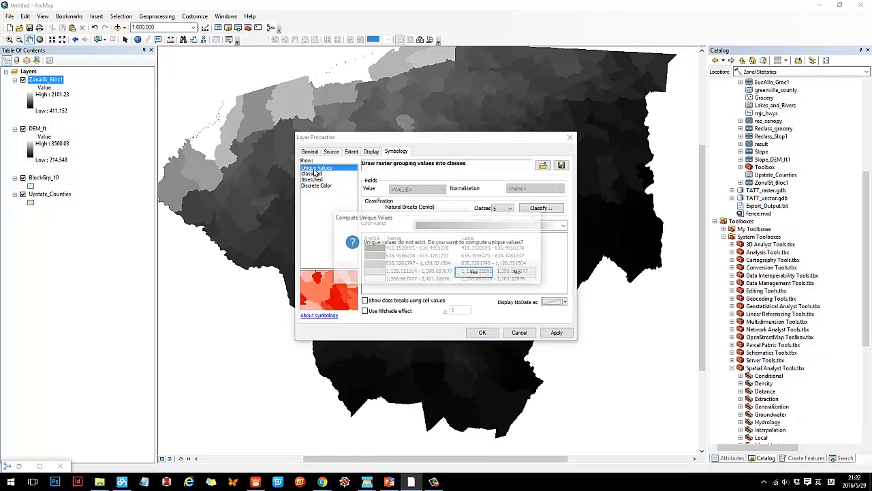
left_click(469, 272)
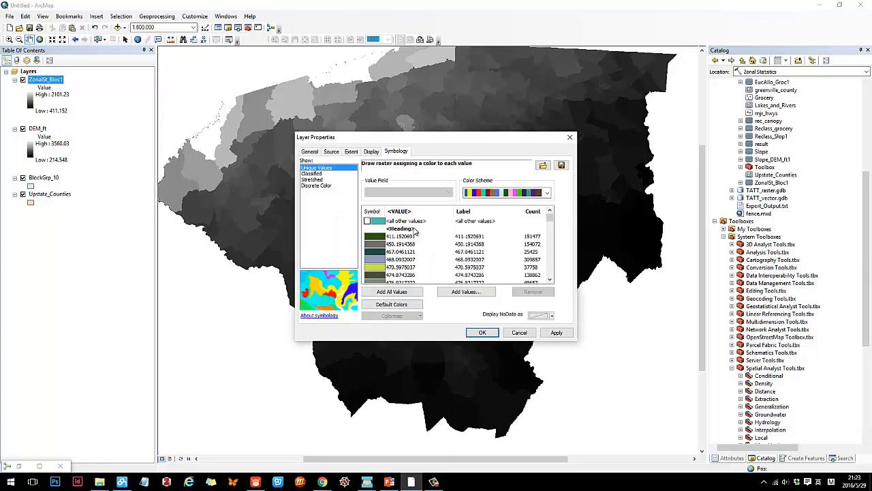
left_click(546, 193)
left_click(498, 213)
left_click(556, 332)
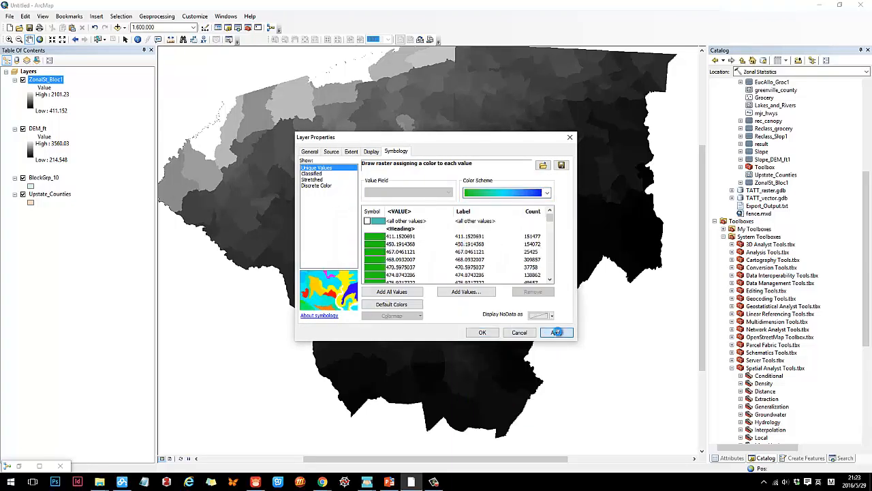
left_click(482, 332)
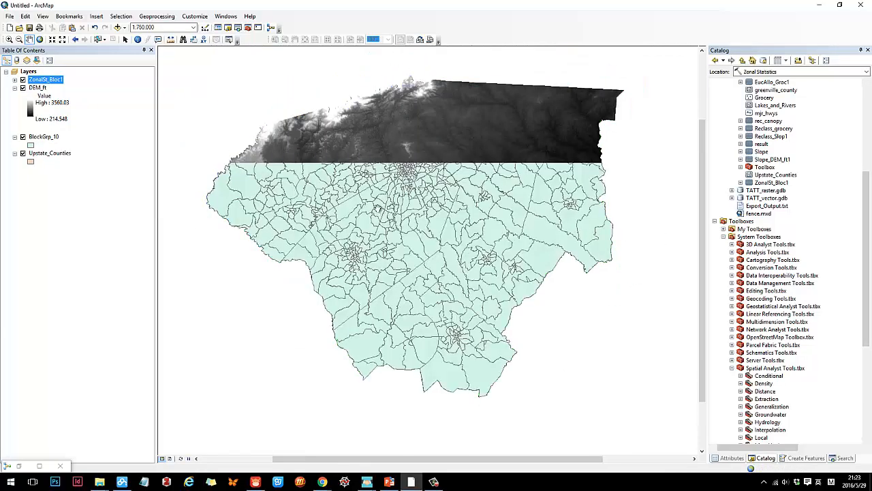
- Remove the DEM_ft layer from the map, keeping the zonal statistics layer above BlockGrp_10
left_click_drag(465, 220, 438, 207)
left_click(37, 88)
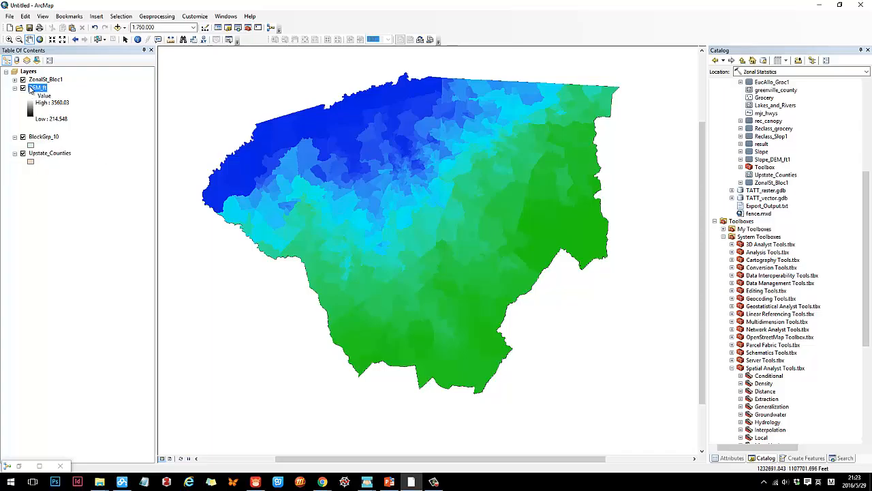
right_click(31, 89)
left_click(54, 99)
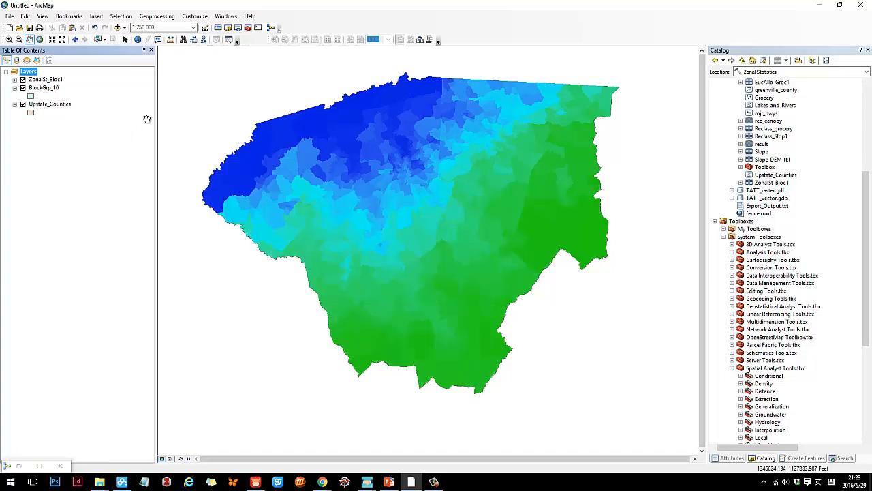
- Switch to the PowerPoint tutorial slides and read the "Concept of reclassify" title and explanation
left_click(389, 482)
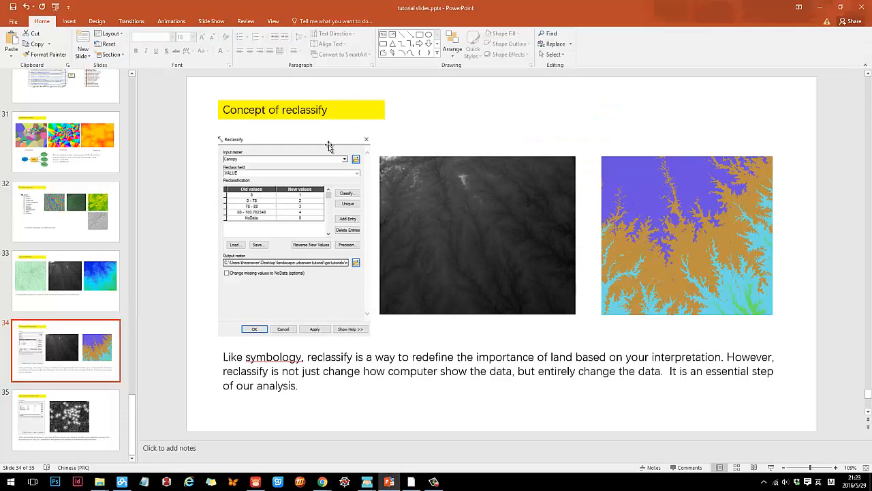
left_click(272, 111)
double_click(273, 112)
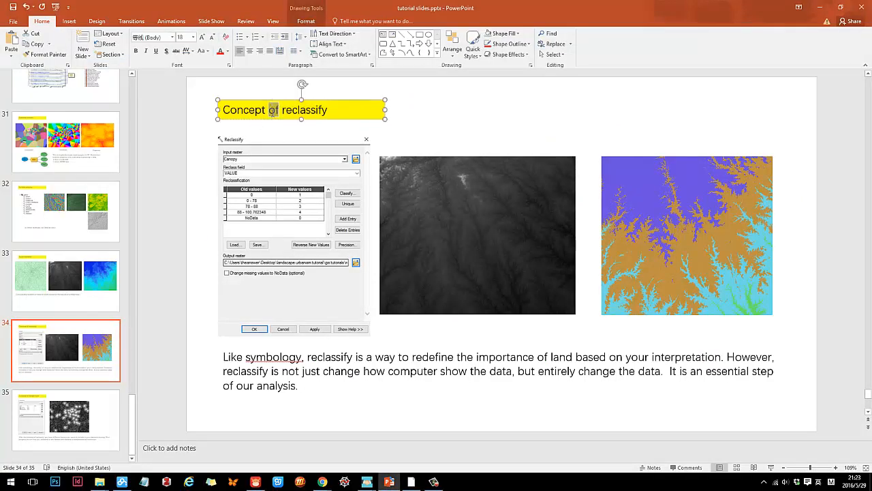
triple_click(273, 111)
left_click(272, 113)
triple_click(276, 111)
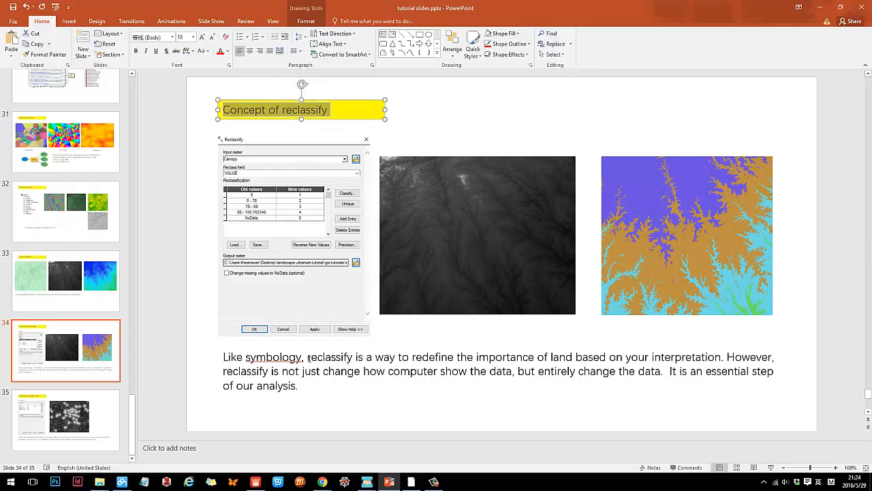
left_click_drag(308, 357, 407, 357)
left_click(449, 361)
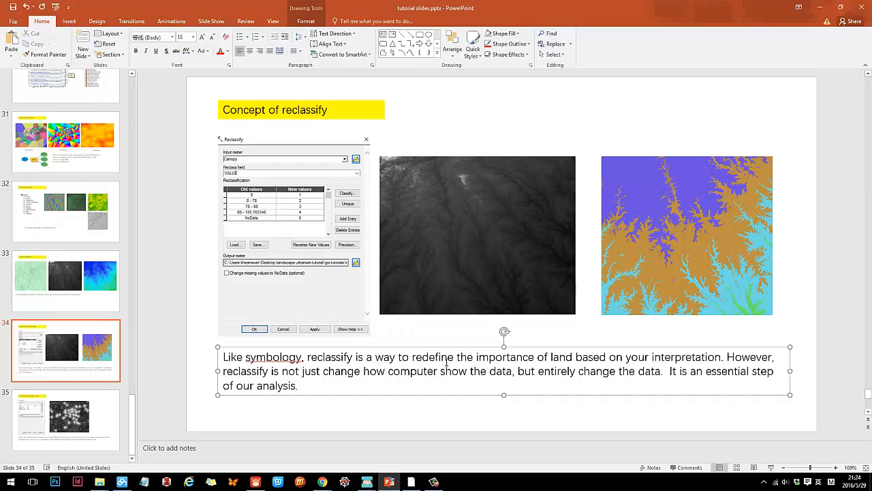
- Return to ArcMap and collapse the Zonal toolset in the Spatial Analyst toolbox
left_click(822, 13)
scroll(776, 392, "down", 5)
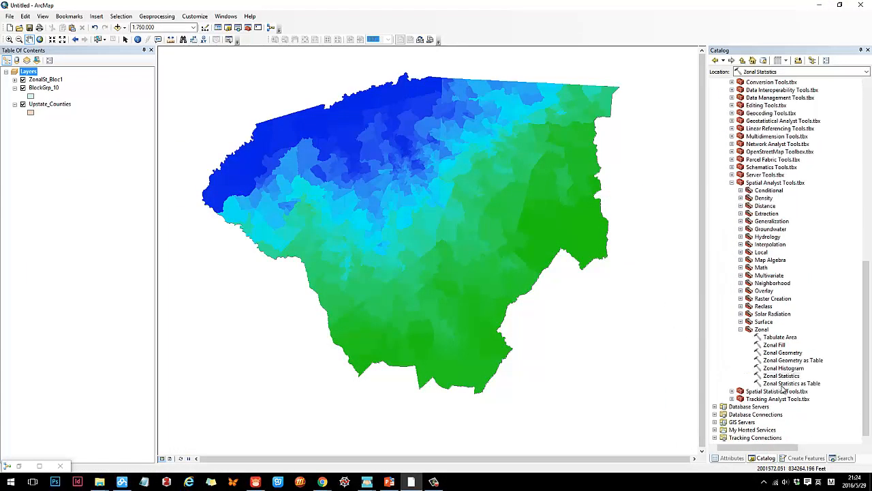
left_click(741, 330)
left_click(761, 384)
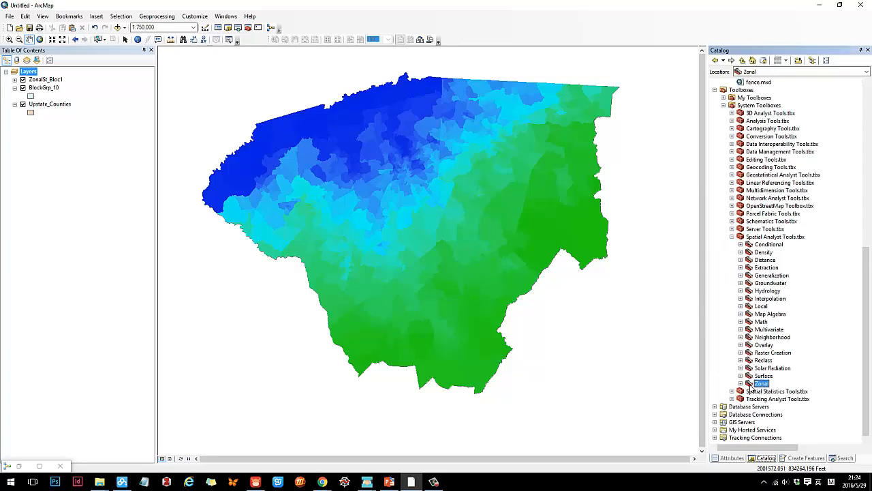
left_click(759, 238)
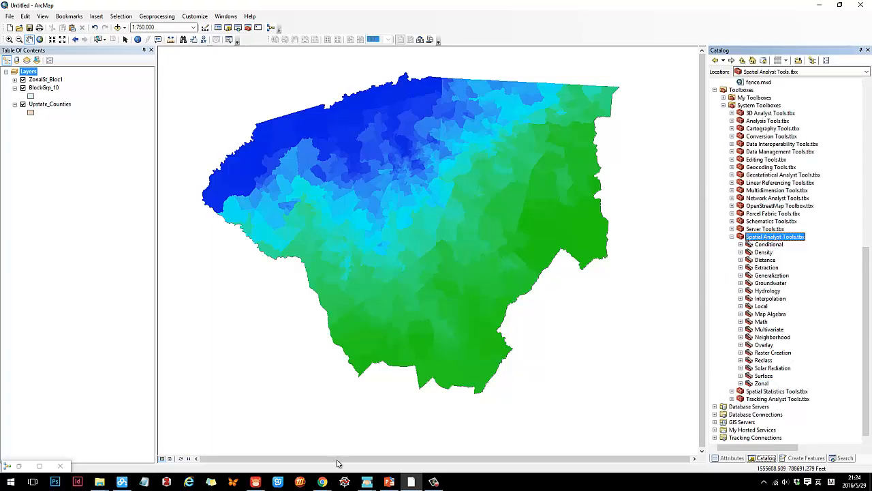
- Restore the tutorial model window and add the Reclassify tool from the Reclass toolset below the Zonal Statistics process
left_click(18, 465)
scroll(467, 239, "down", 3)
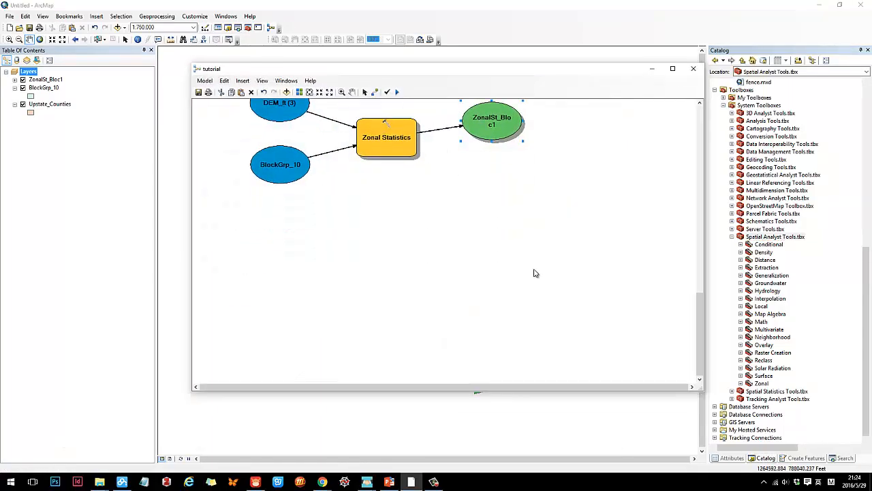
left_click(741, 360)
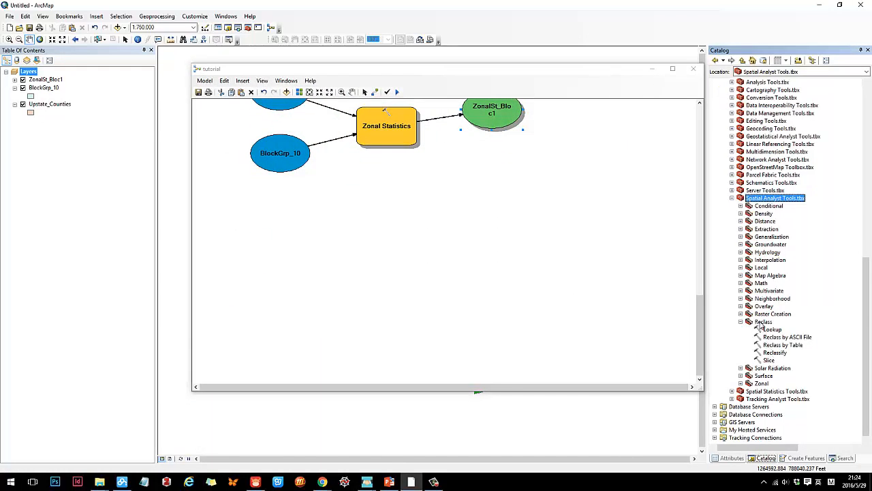
left_click_drag(774, 352, 439, 257)
left_click(433, 308)
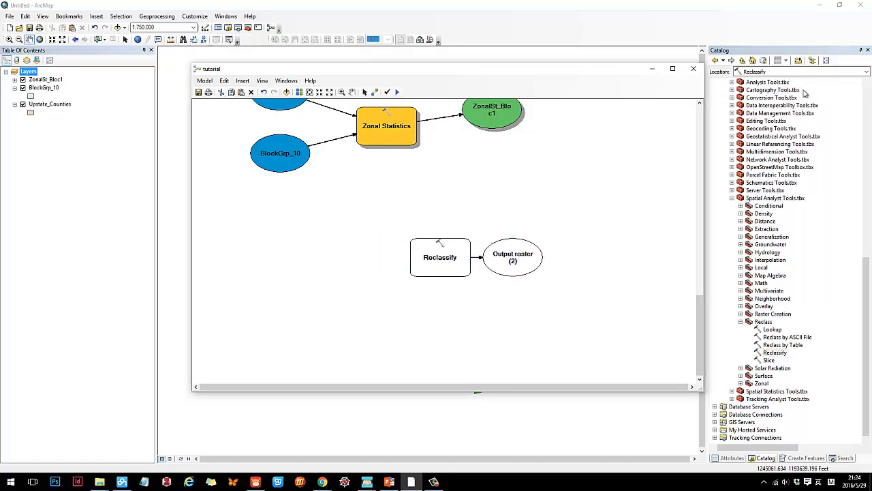
- Add DEM_ft from junks.gdb to the model and connect it to Reclassify as the input raster
scroll(821, 187, "up", 4)
scroll(821, 187, "up", 9)
left_click_drag(763, 222, 255, 243)
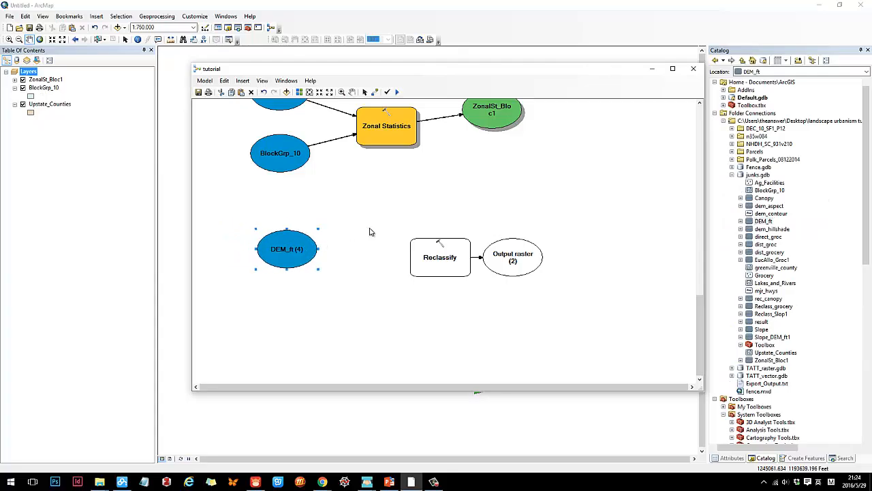
left_click(375, 91)
left_click(287, 257)
left_click(422, 257)
left_click(436, 262)
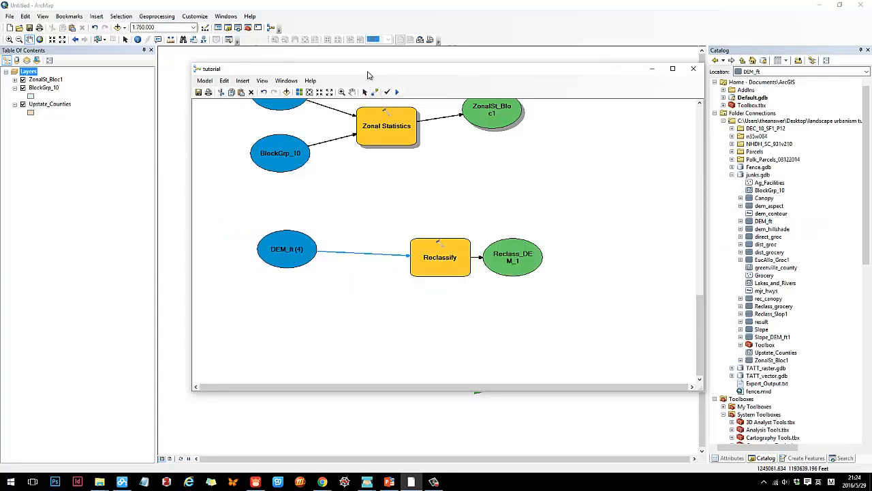
- Move the Reclassify element closer to the DEM_ft input, open its settings and shift the dialog clear of the diagram
left_click(365, 91)
left_click_drag(435, 264, 404, 243)
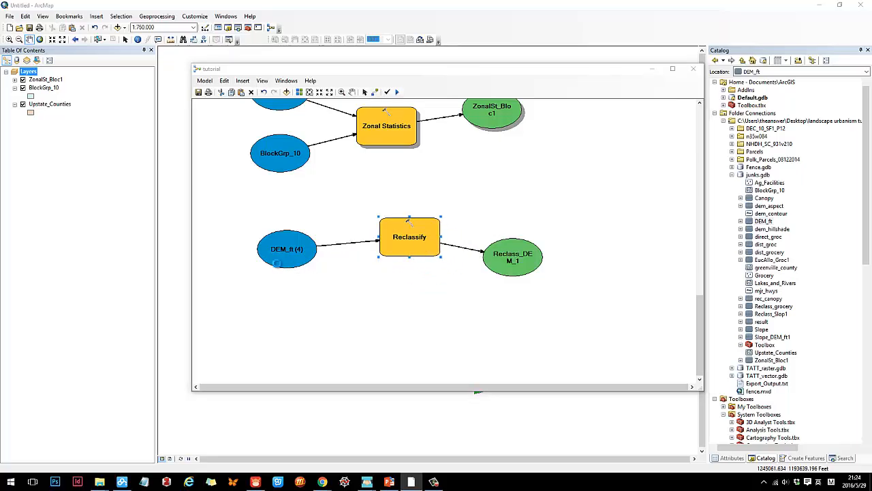
double_click(410, 239)
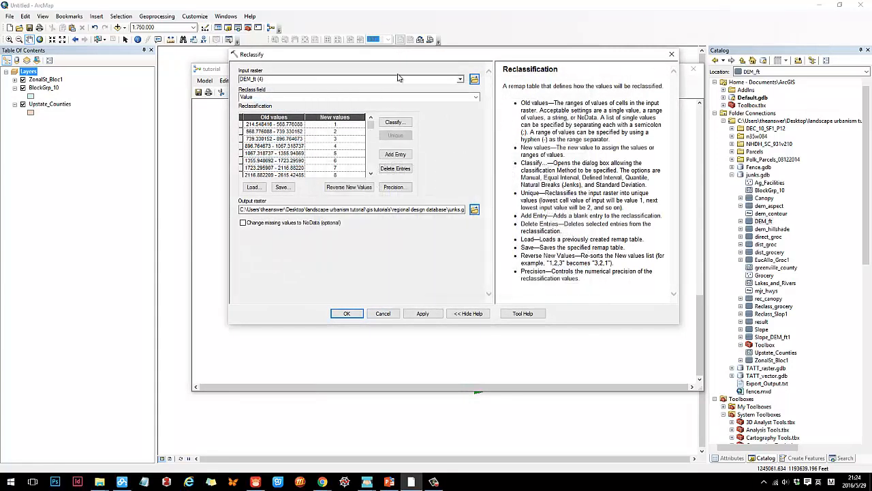
left_click_drag(400, 56, 633, 73)
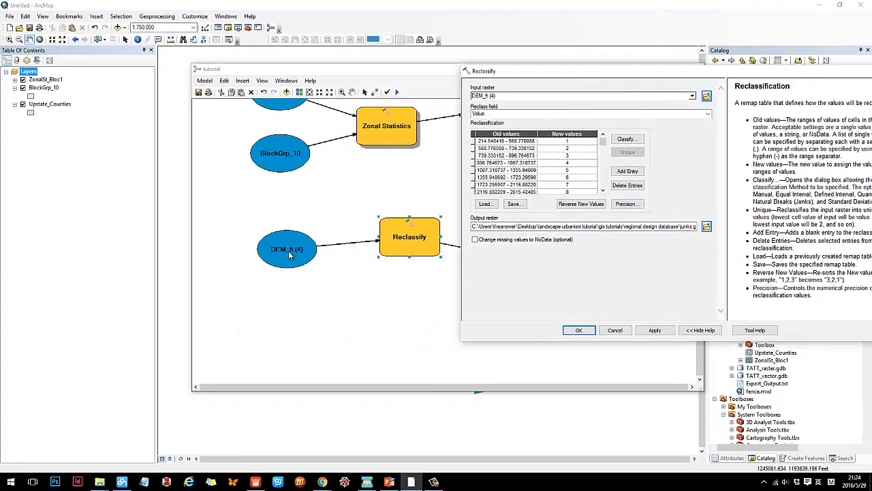
- Examine the old value ranges and their assigned new values in the Reclassify table
left_click(516, 142)
left_click(516, 156)
left_click(512, 169)
left_click(513, 177)
left_click(508, 184)
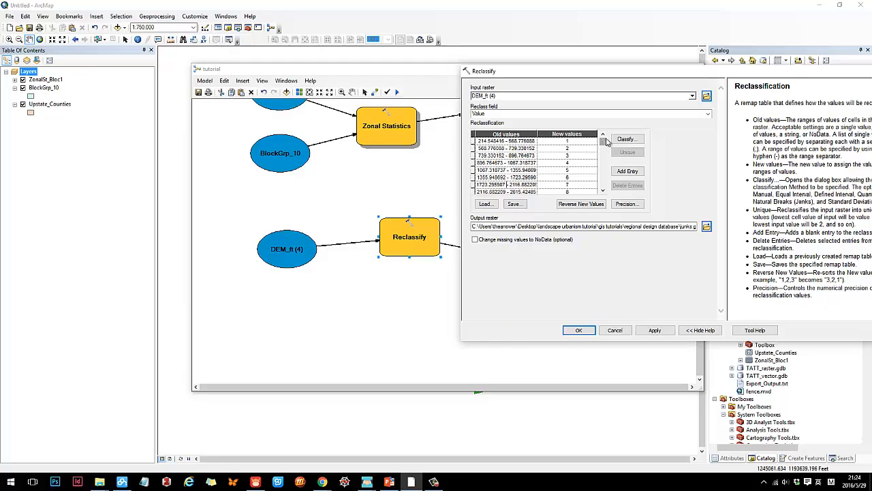
left_click_drag(606, 141, 605, 184)
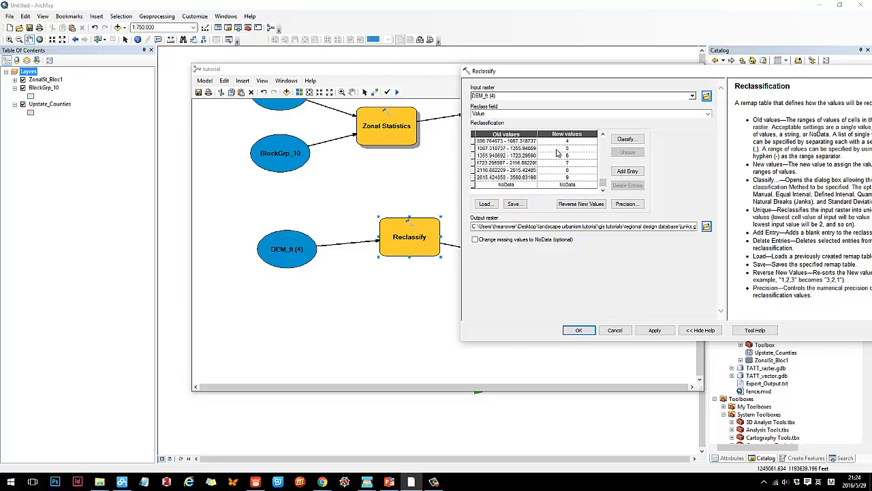
scroll(488, 143, "up", 2)
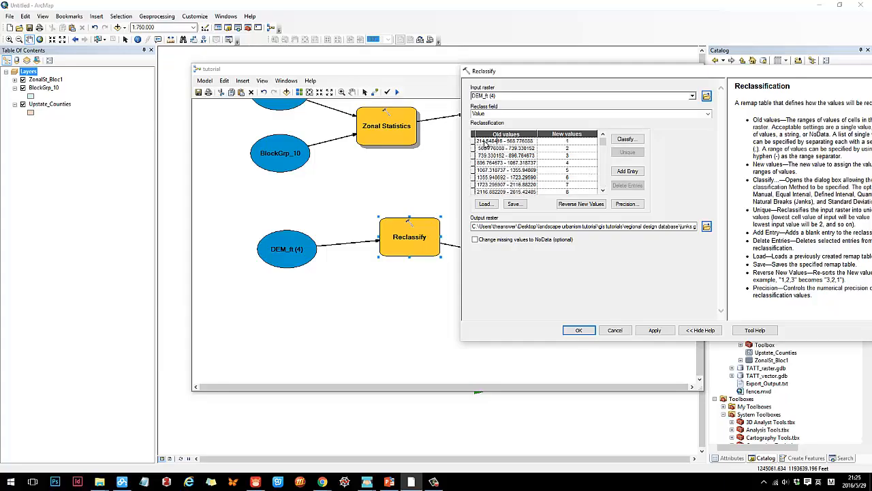
left_click_drag(478, 141, 511, 141)
- Classify the DEM values with the Quantile method into 4 classes
left_click(625, 140)
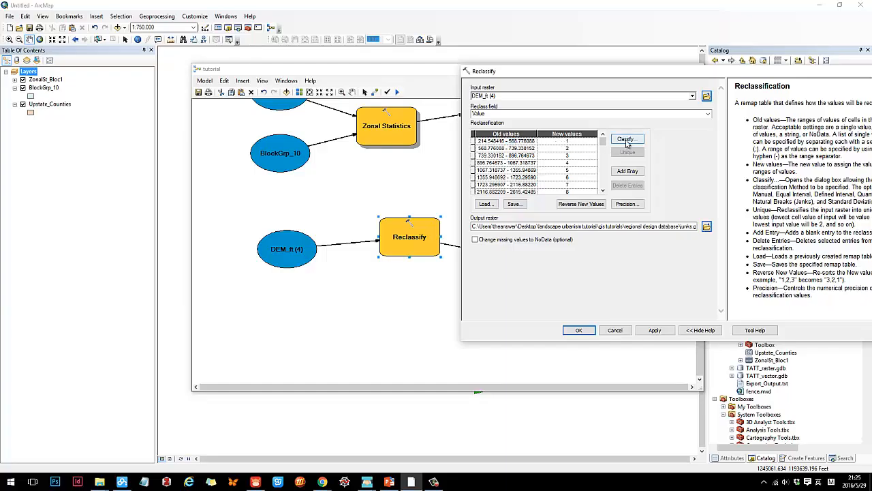
left_click(637, 118)
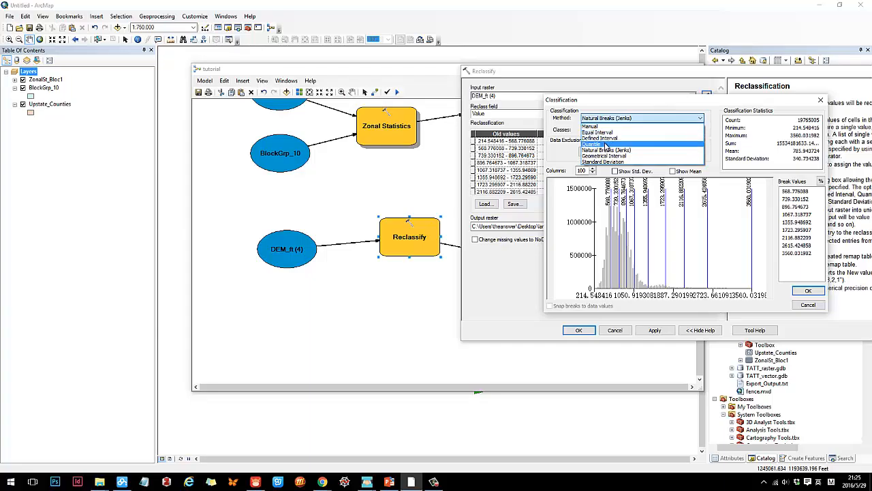
left_click(606, 144)
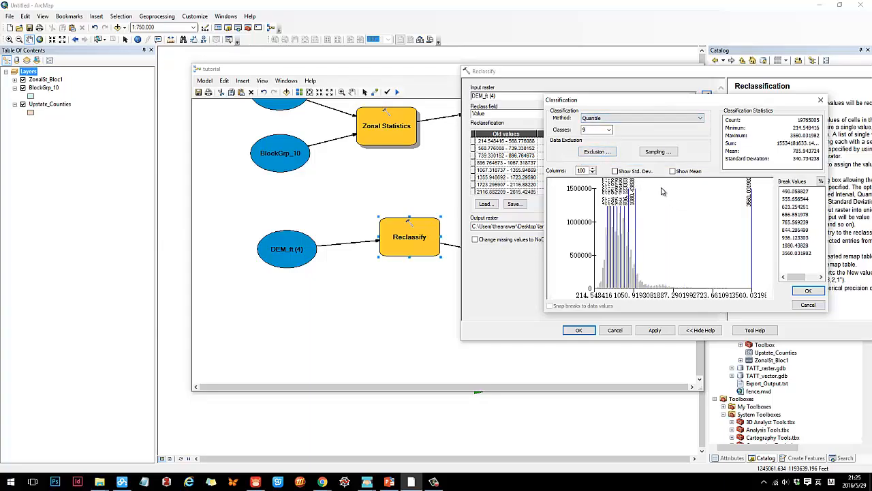
left_click(610, 131)
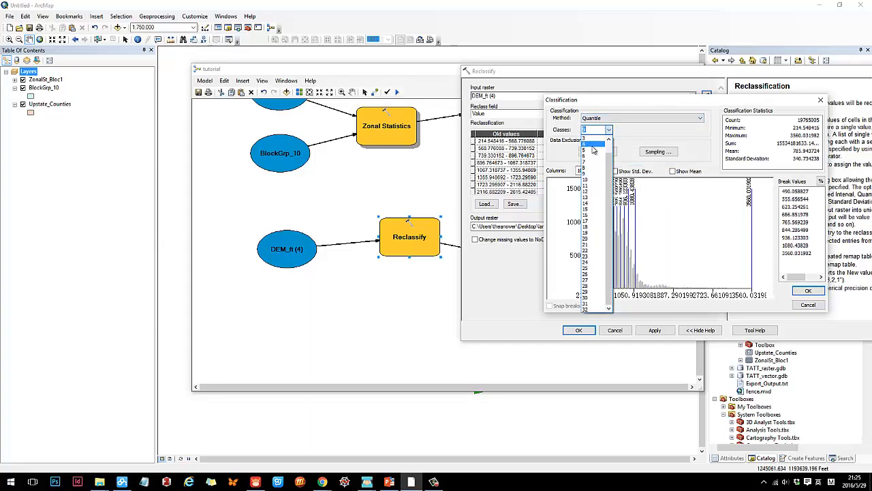
left_click(591, 143)
left_click_drag(651, 109, 572, 104)
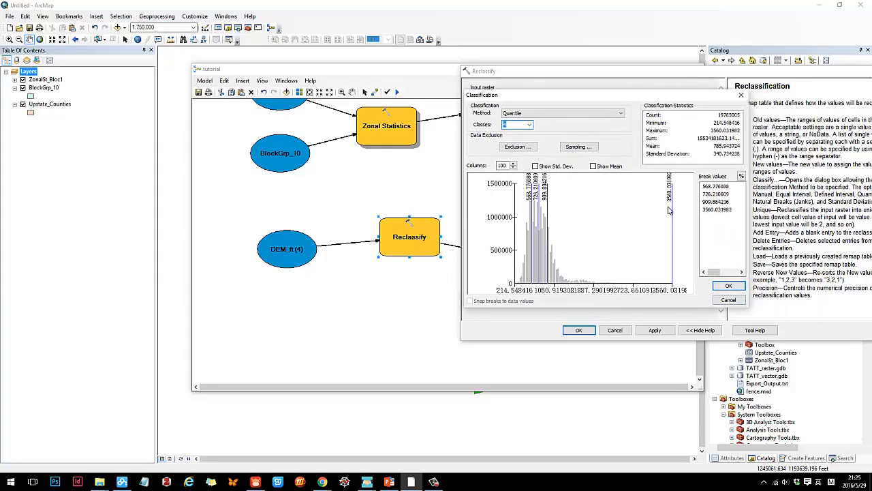
- Shift the highest class break to 3575.310466 on the histogram and accept the classification
left_click(673, 239)
left_click_drag(673, 239, 673, 239)
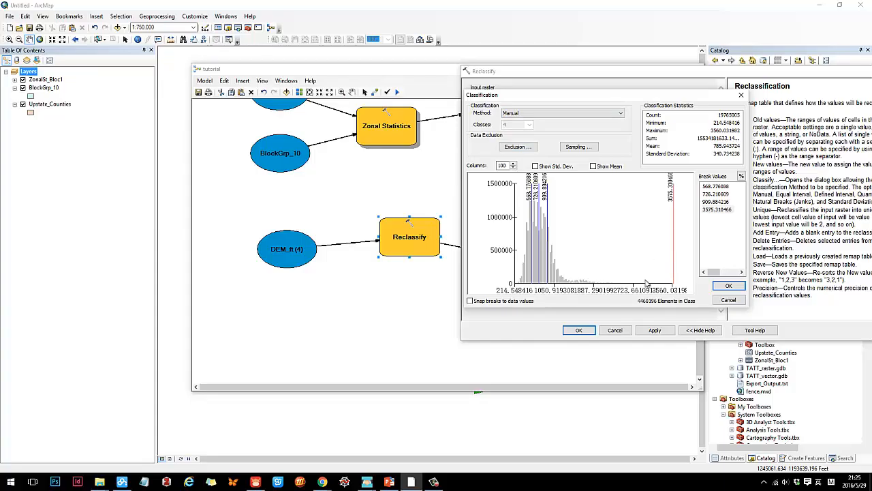
left_click(724, 286)
- Set the new value for the NoData row to 0 in the Reclassify table
left_click(567, 170)
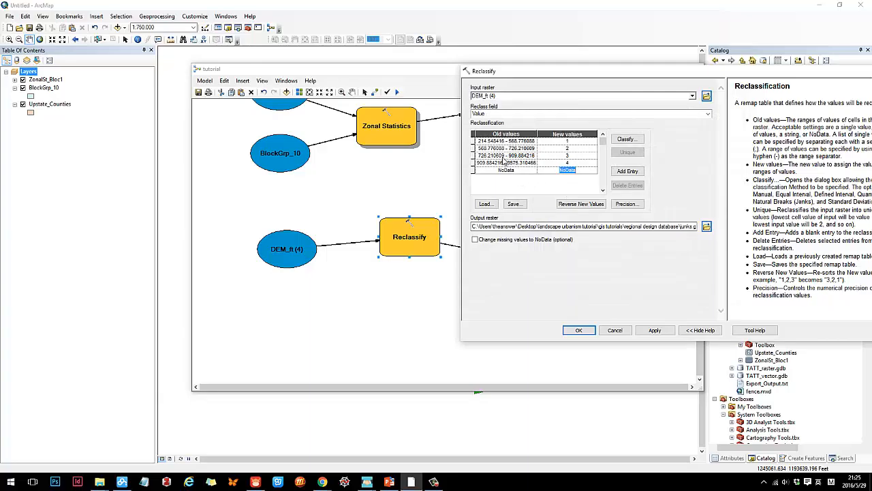
left_click_drag(533, 74, 429, 75)
left_click(403, 170)
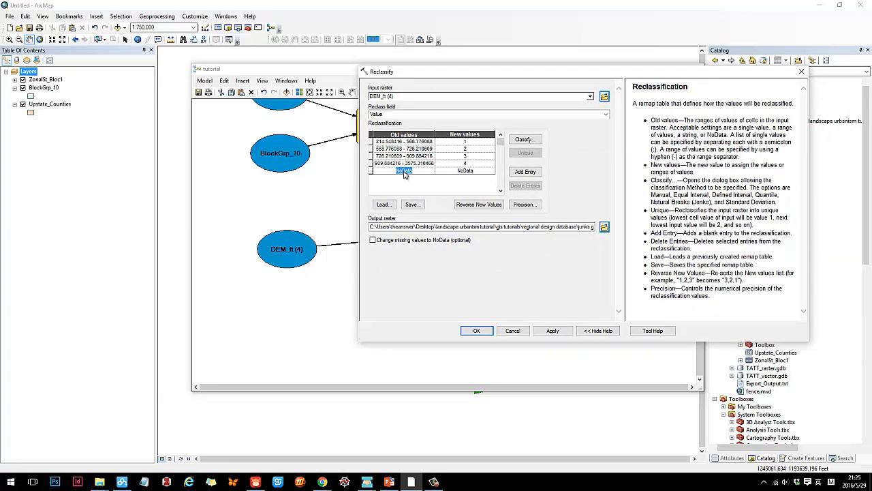
left_click(465, 172)
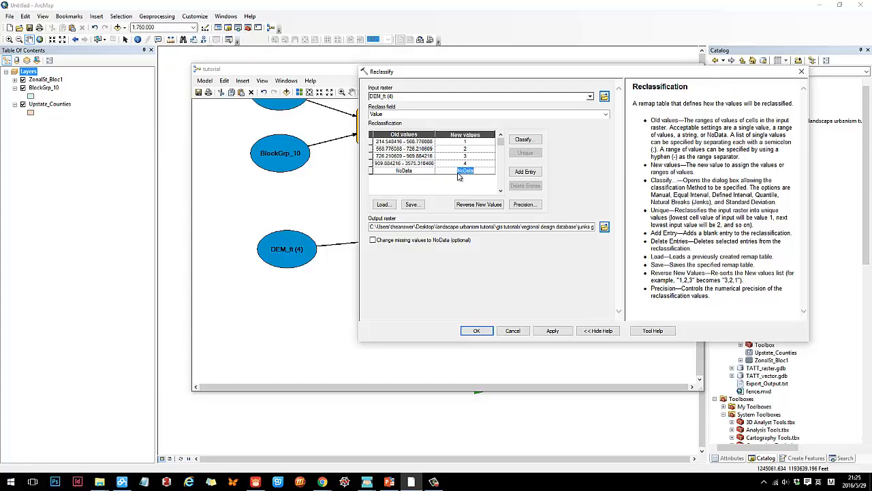
type("0")
left_click(464, 156)
- Review how each elevation range maps to its new value from 1 to 4 in the Reclassify table
left_click(394, 149)
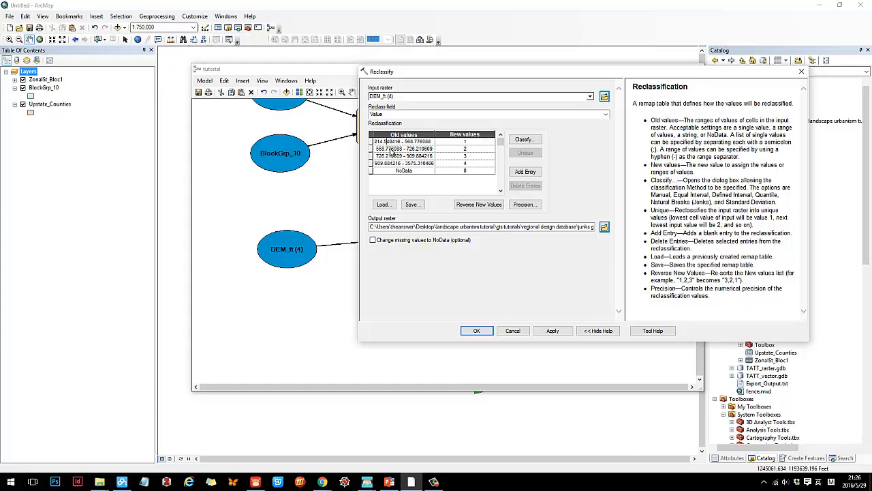
left_click(471, 143)
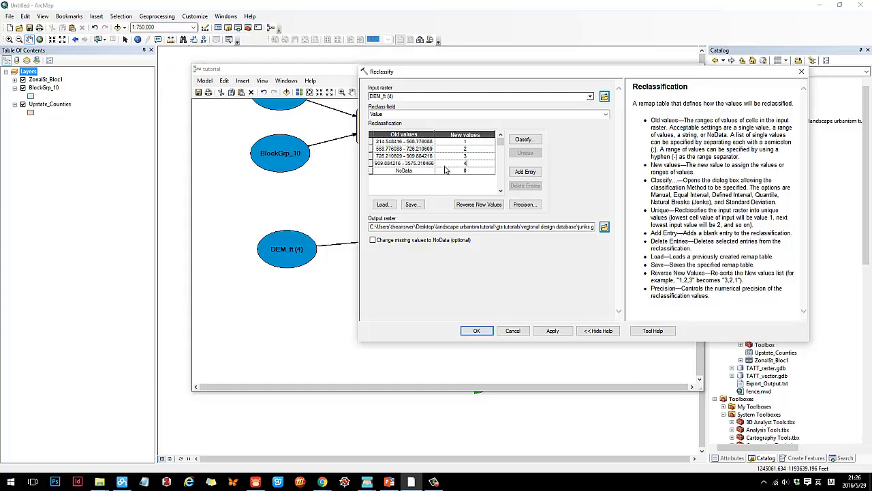
left_click(396, 165)
double_click(396, 165)
left_click(462, 166)
left_click(402, 158)
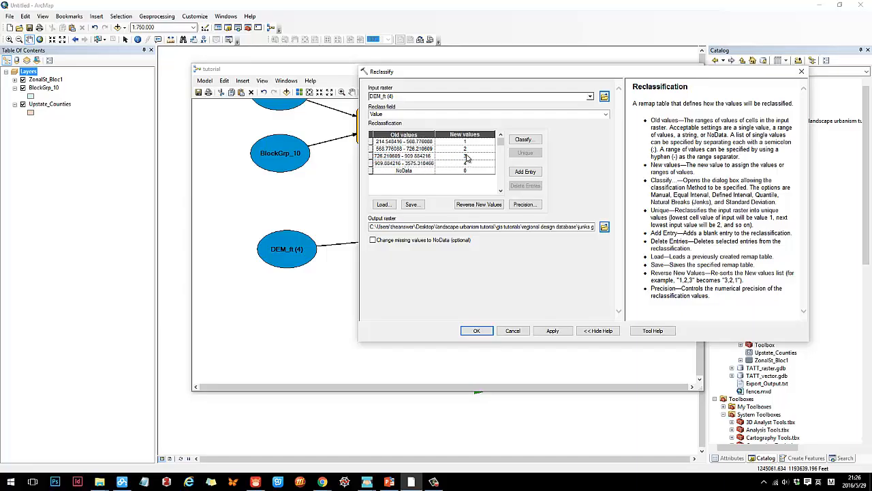
left_click(466, 143)
left_click(471, 163)
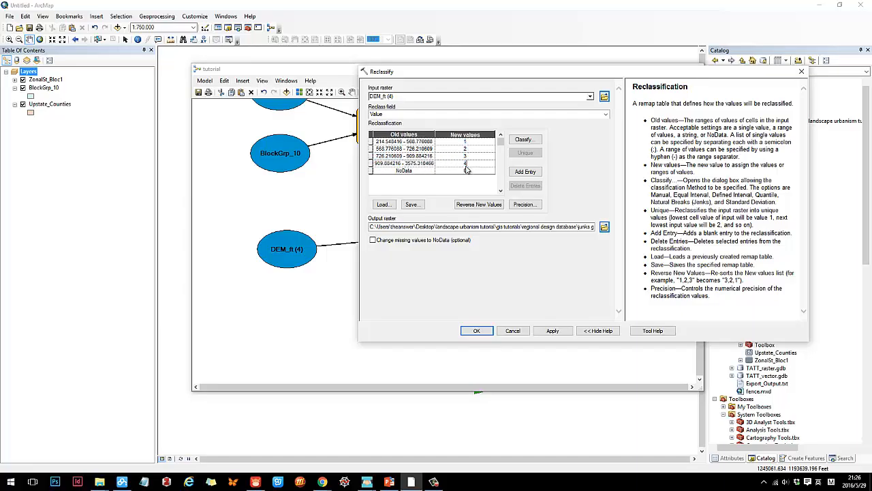
- Check the output raster path in junks.gdb and apply the Reclassify settings
left_click(565, 229)
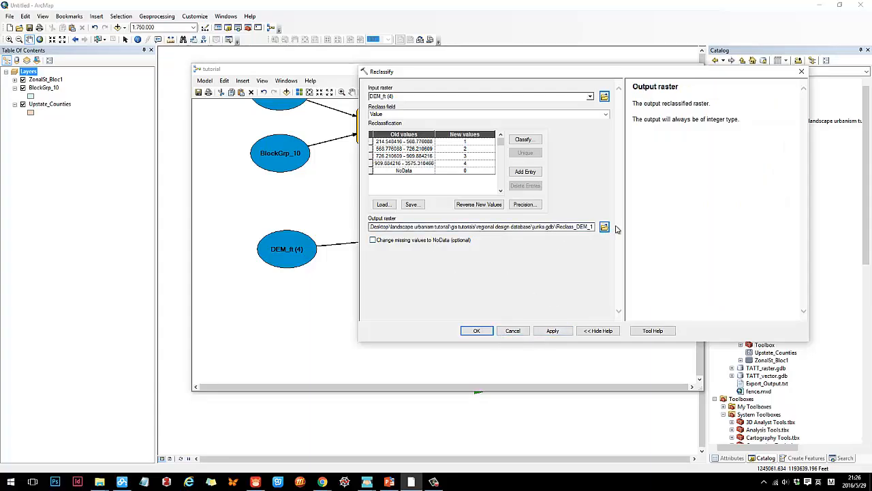
left_click(551, 332)
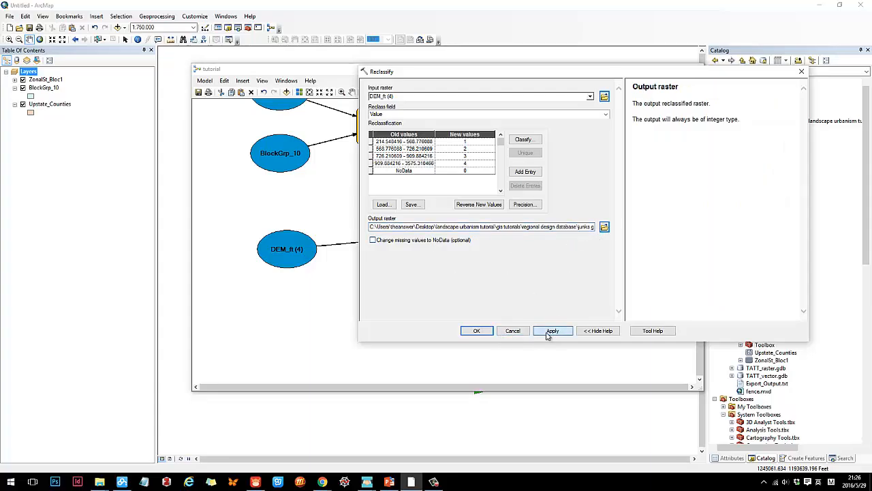
- Accept the Reclassify settings and run the Reclassify process in the tutorial model
left_click(475, 334)
right_click(408, 234)
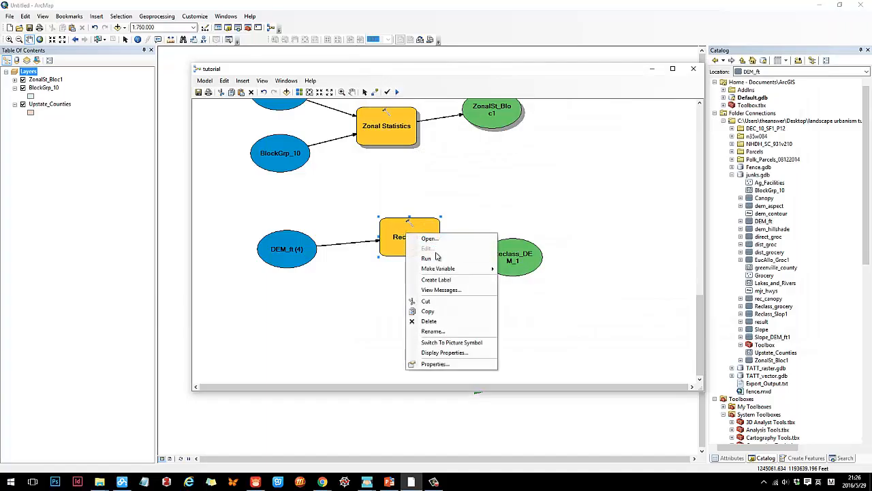
left_click(437, 256)
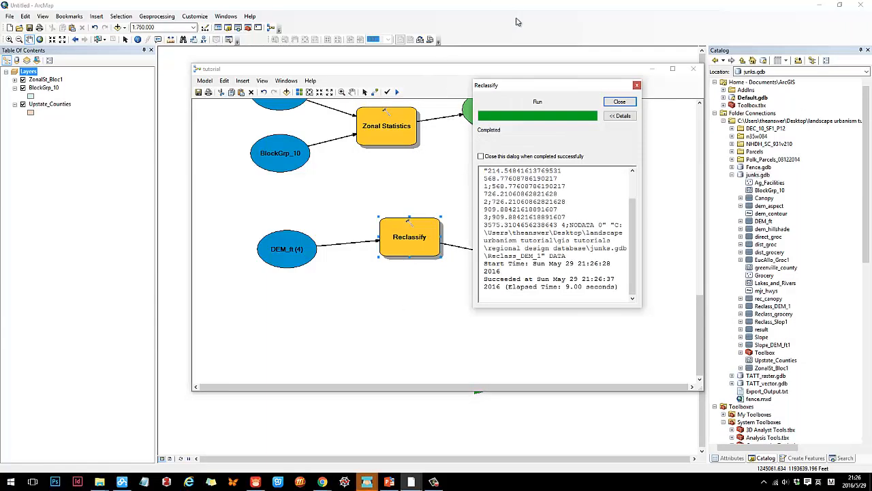
left_click(620, 101)
- Add the Reclass_DEM_1 output to the map display and minimize the model window
right_click(513, 258)
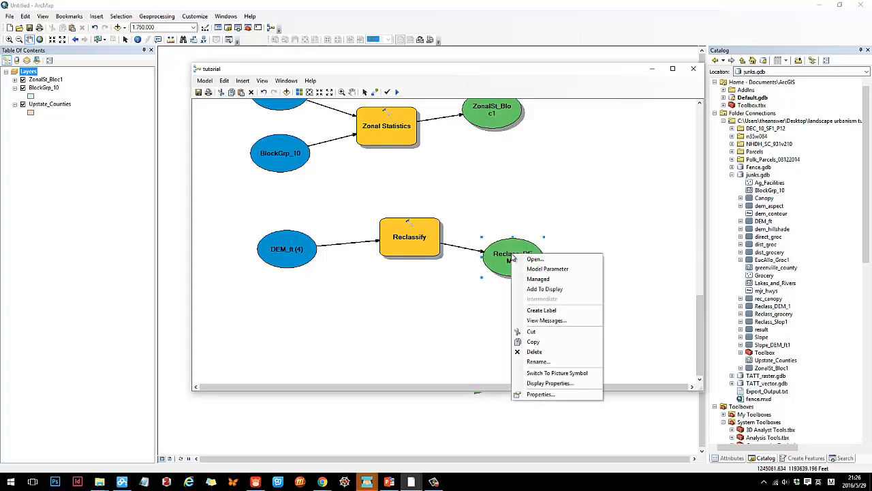
left_click(542, 289)
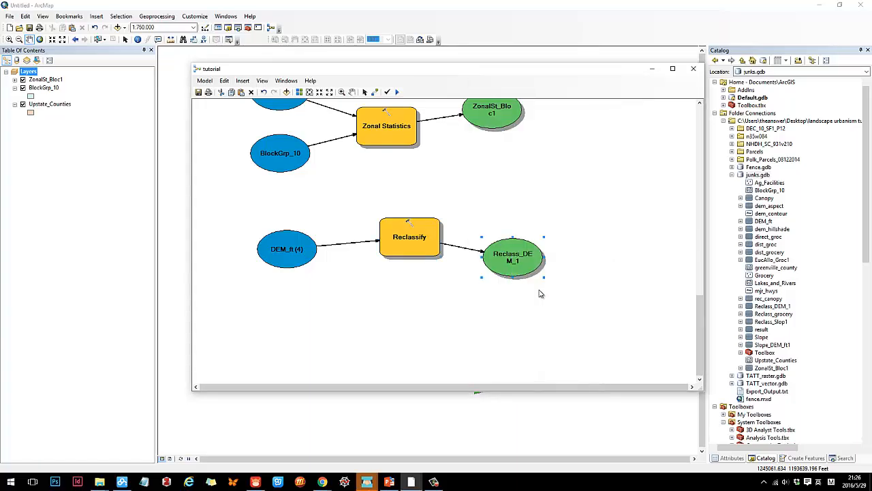
left_click(652, 69)
- Examine how classes 0 to 4 are distributed across the Reclass_DEM_1 raster on the map
left_click_drag(476, 240, 504, 214)
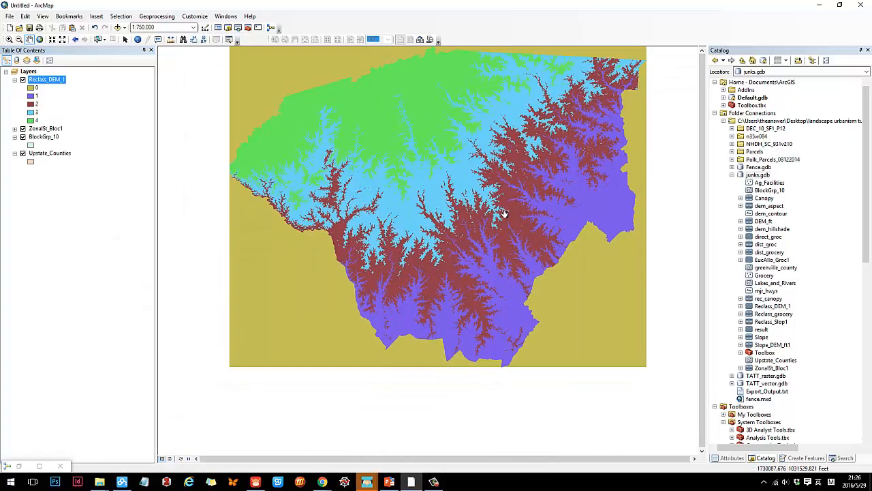
left_click(38, 121)
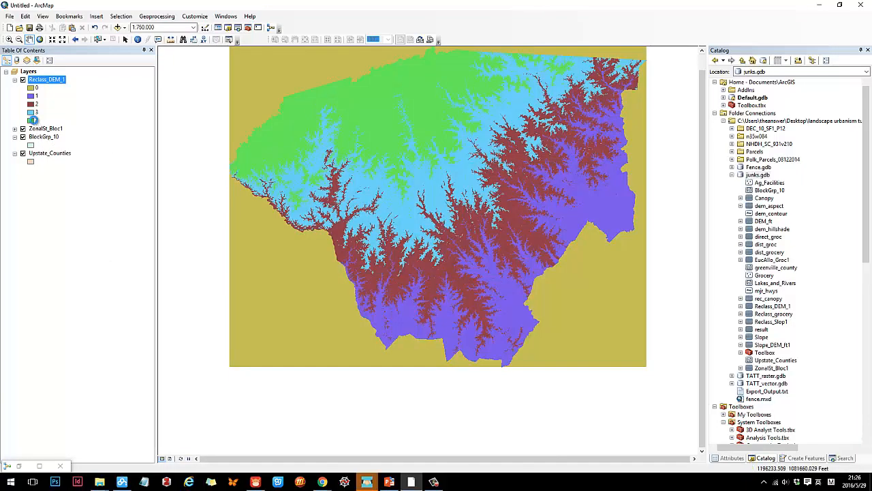
left_click(480, 195)
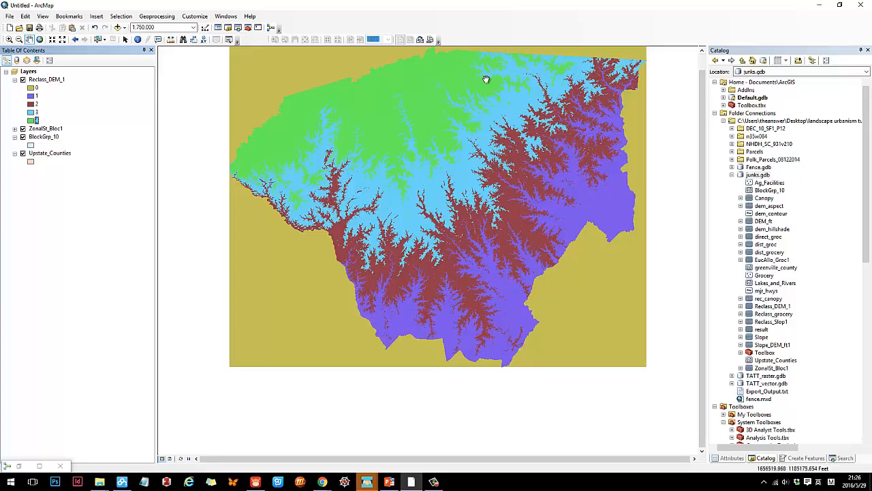
left_click_drag(453, 115, 439, 118)
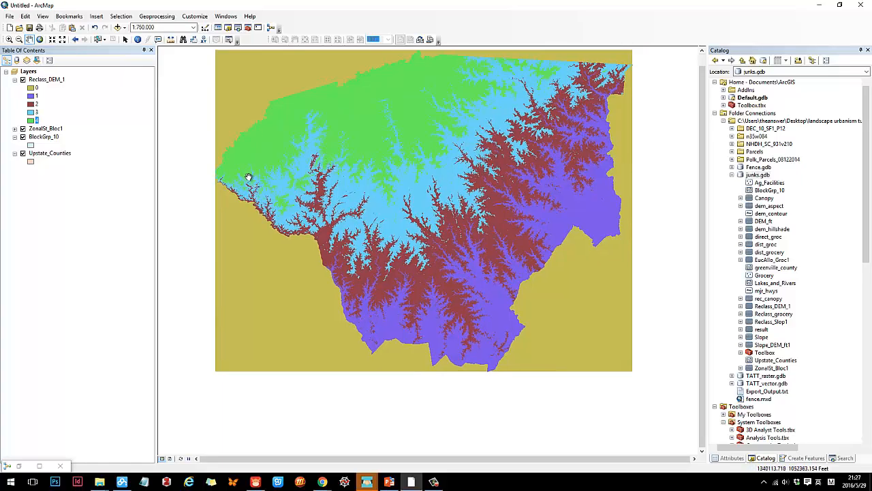
left_click_drag(476, 290, 448, 276)
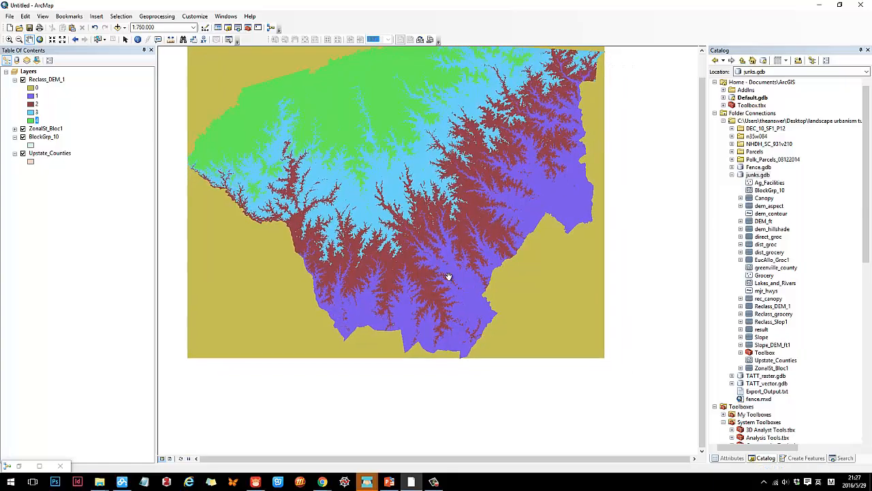
left_click_drag(469, 306, 473, 292)
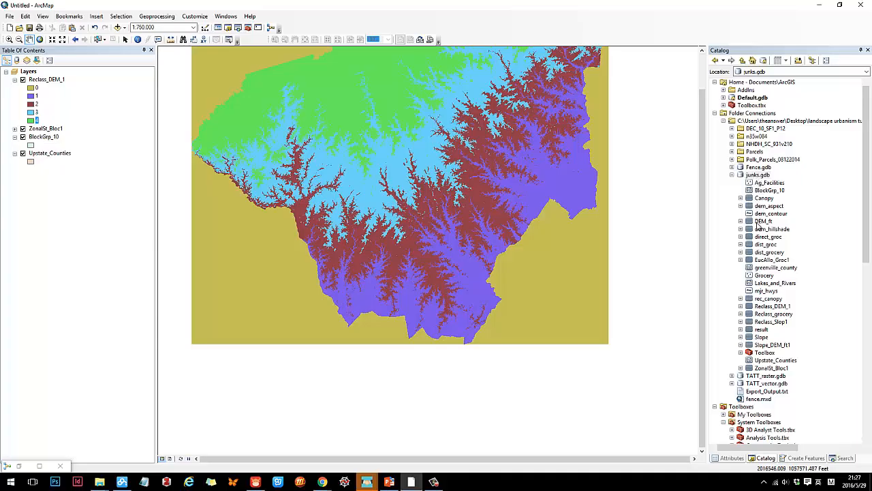
- Add DEM_ft from junks.gdb to the map and set its symbology to Classified with the Quantile method
left_click_drag(761, 222, 62, 124)
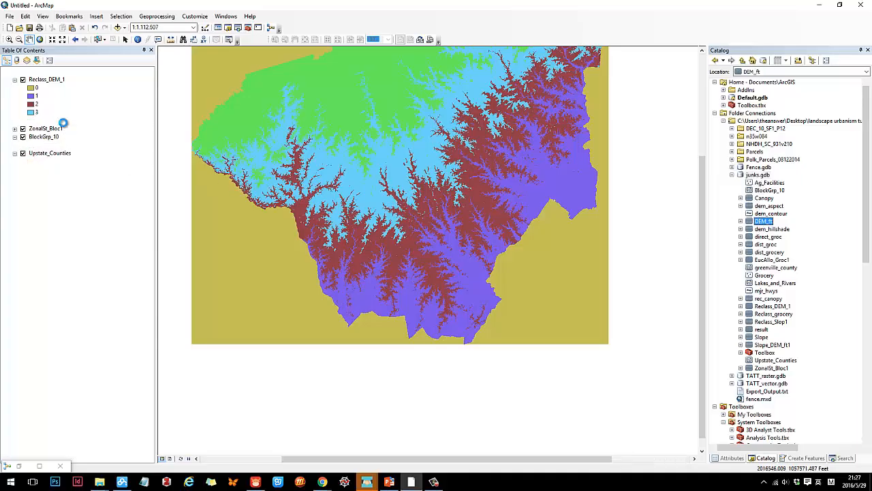
double_click(38, 128)
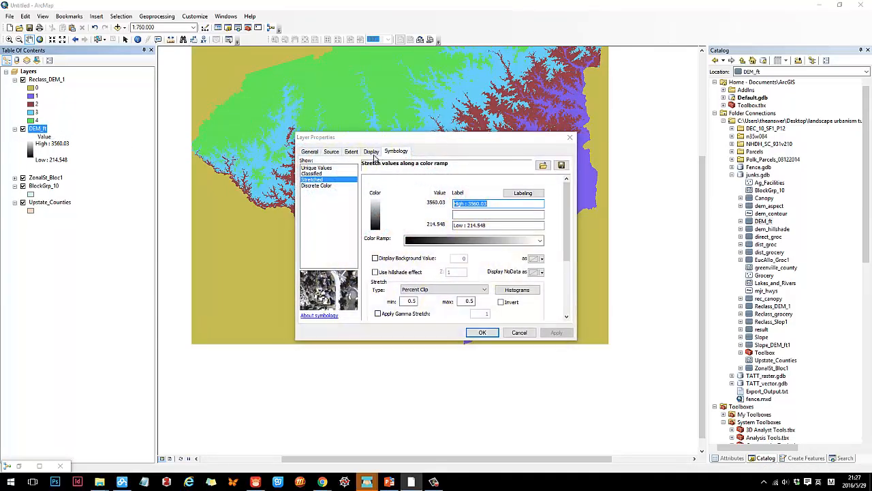
left_click(311, 173)
left_click(538, 206)
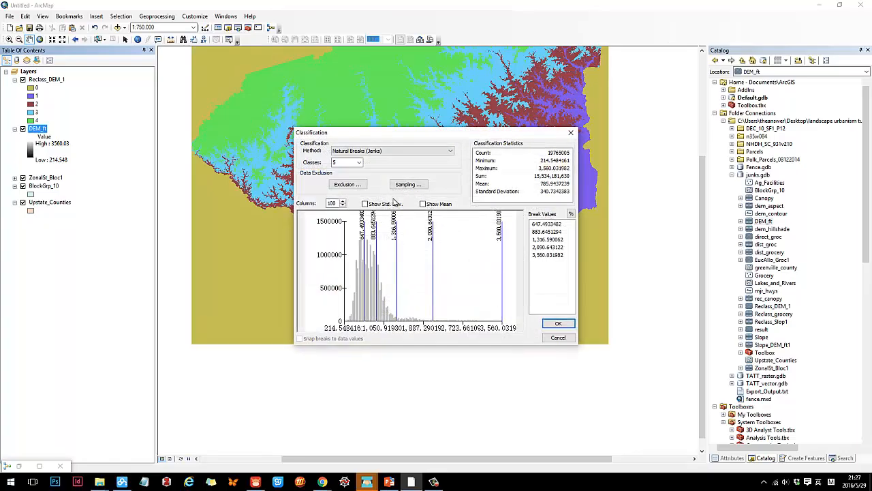
left_click(392, 151)
left_click(361, 178)
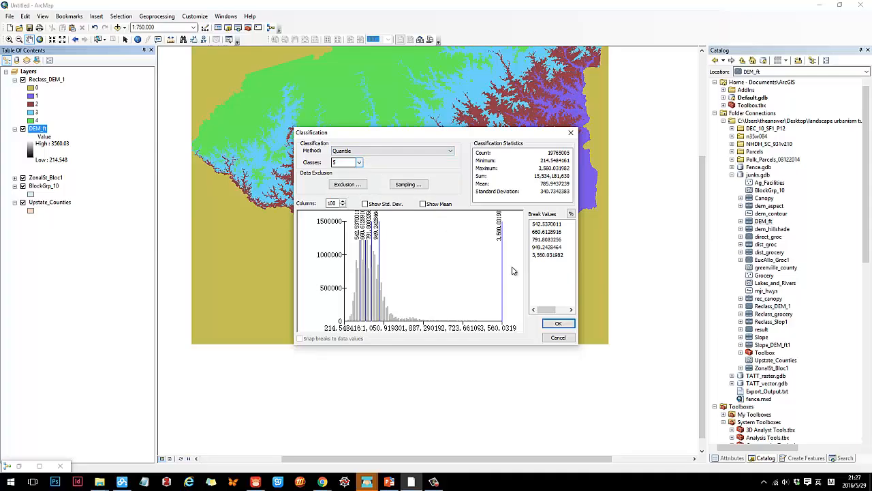
- Raise the highest DEM_ft class break to 3,633.256336 on the histogram and apply the classified symbology
left_click_drag(502, 273, 506, 282)
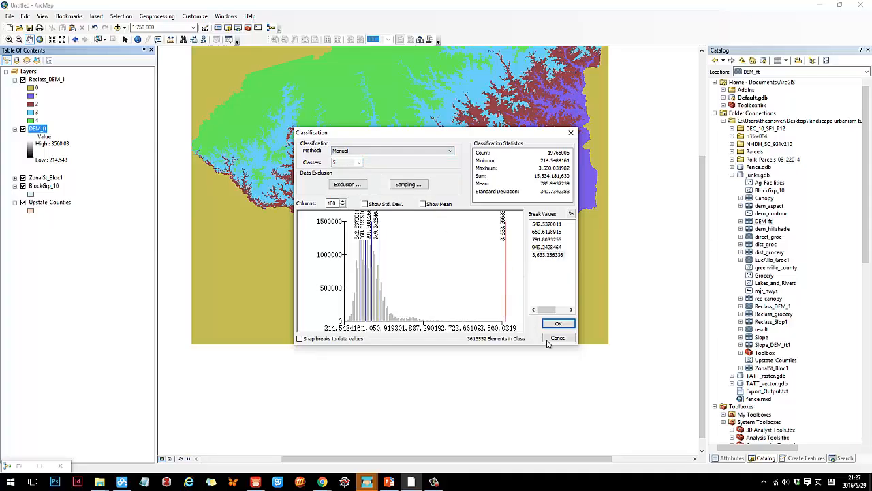
left_click(558, 323)
left_click(557, 333)
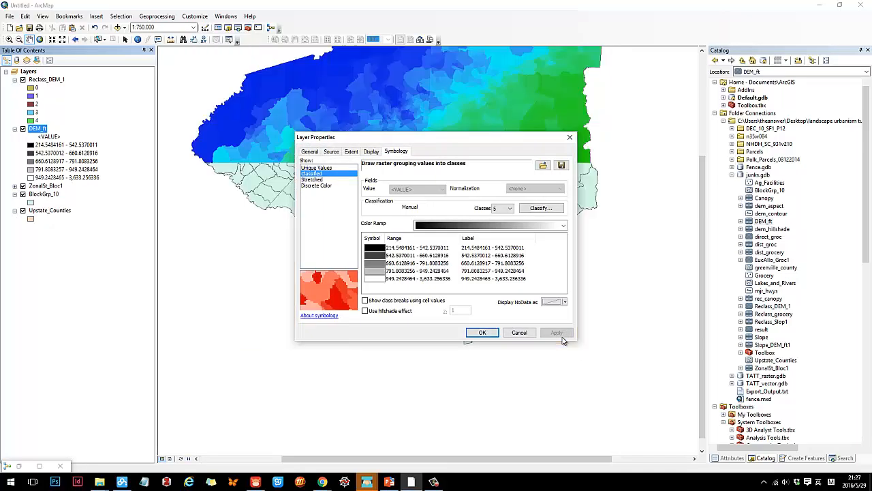
left_click(482, 332)
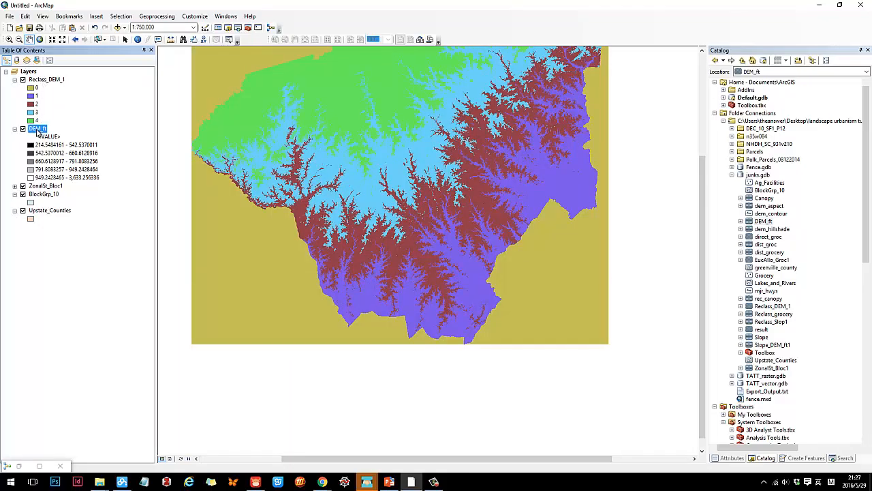
- Hide Reclass_DEM_1 temporarily to examine the classified DEM_ft raster and its symbology
left_click(23, 80)
left_click_drag(415, 224, 421, 271)
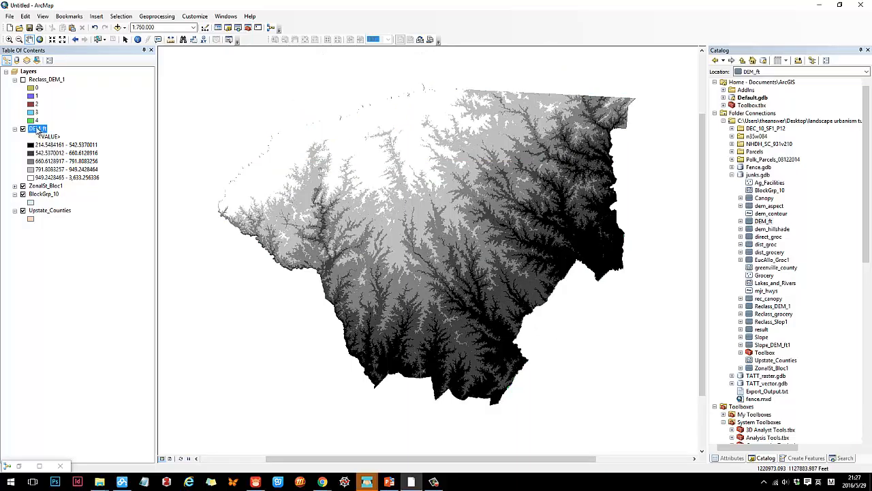
double_click(38, 128)
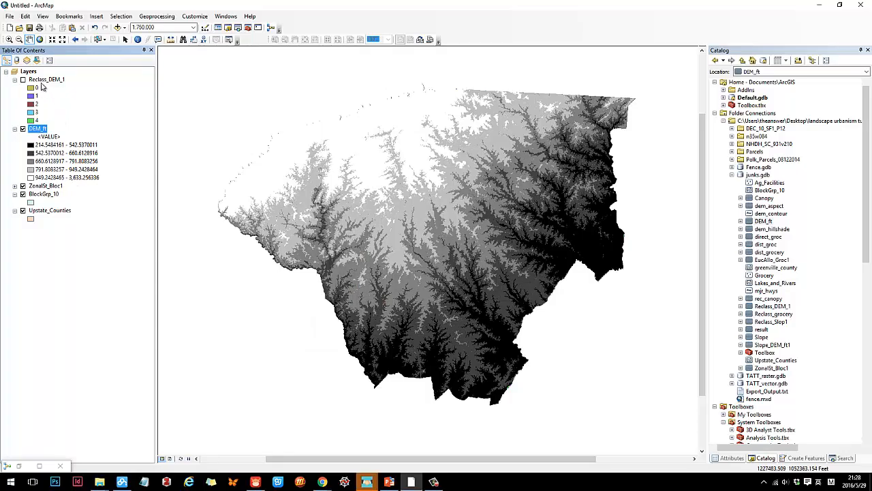
left_click(23, 80)
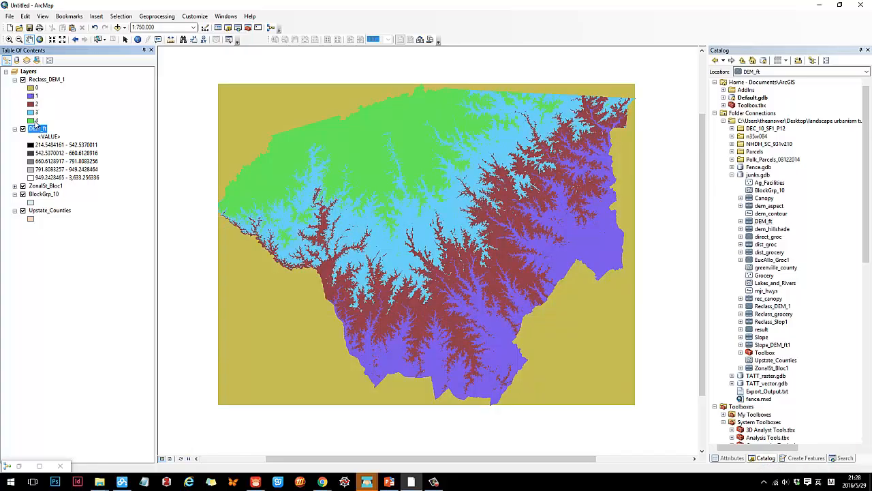
- Inspect the unique value entries 0 to 4 in the Reclass_DEM_1 layer symbology
double_click(46, 79)
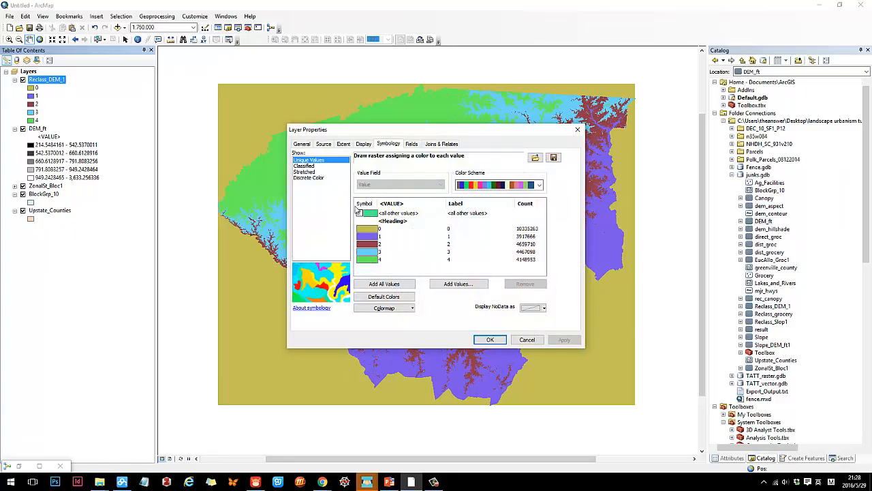
left_click(376, 230)
left_click(374, 237)
left_click(374, 244)
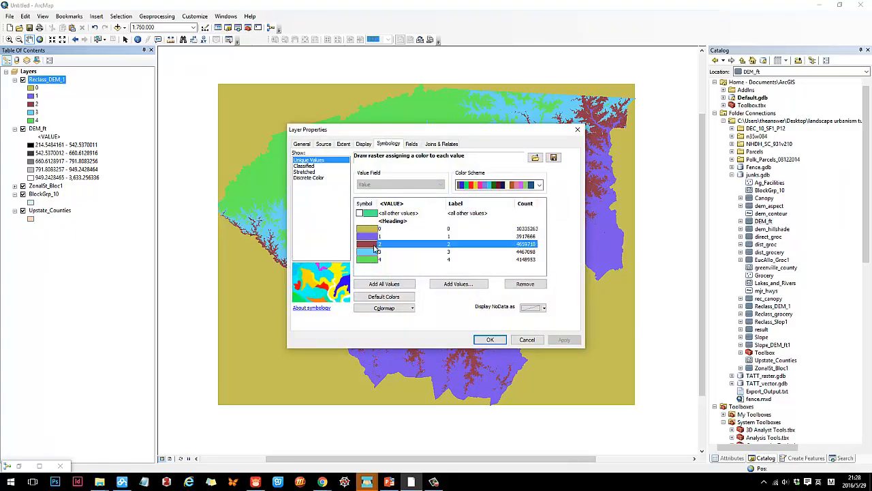
left_click(373, 252)
left_click(372, 230)
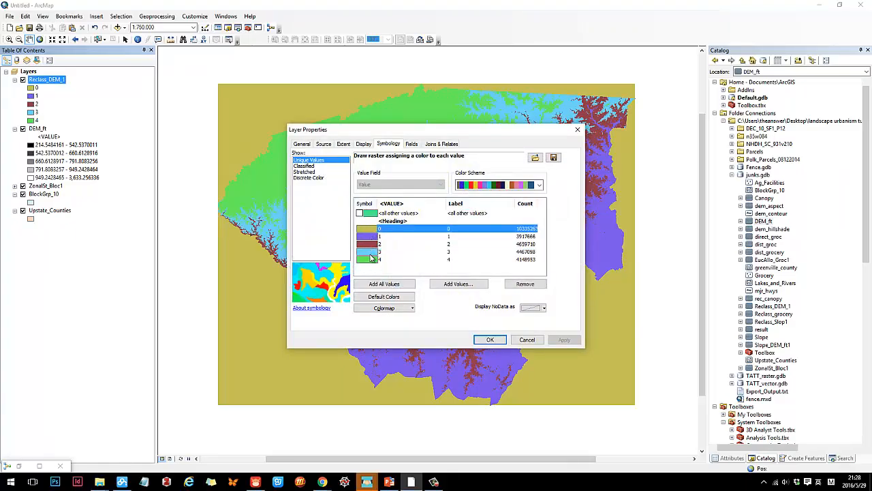
left_click(373, 259)
left_click(490, 339)
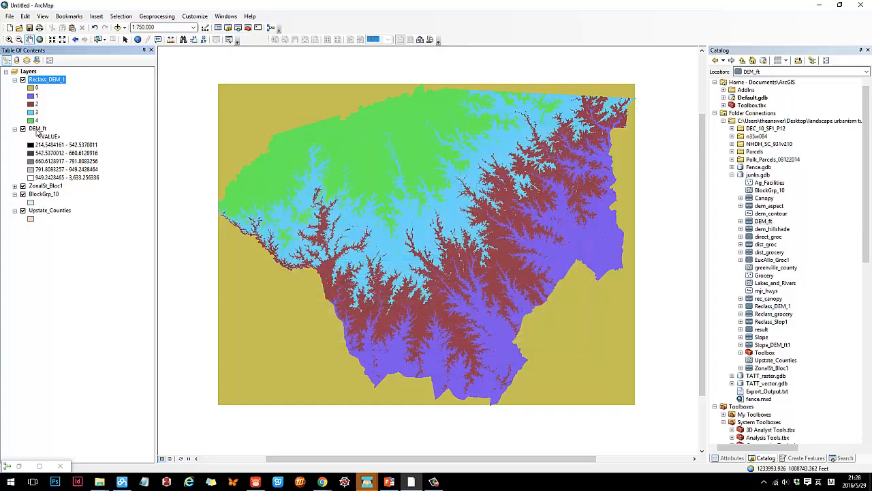
- Try to display DEM_ft with Unique Values symbology and close its layer properties
double_click(37, 129)
left_click(470, 272)
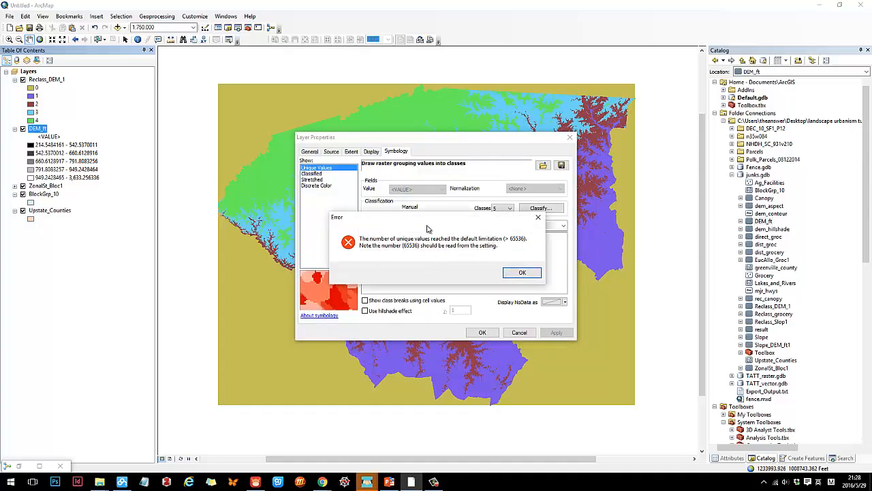
left_click(522, 273)
left_click(569, 137)
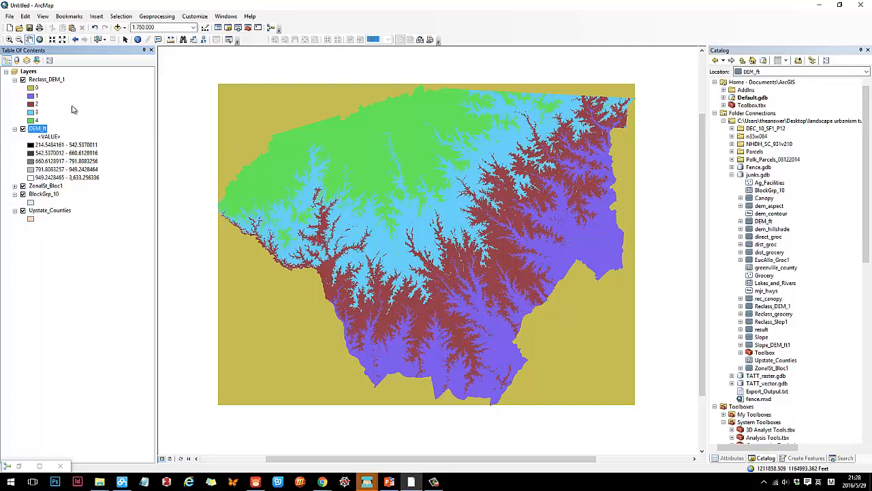
- Remove the DEM_ft layer from the map, leaving Reclass_DEM_1 on top
left_click(49, 80)
left_click(23, 129)
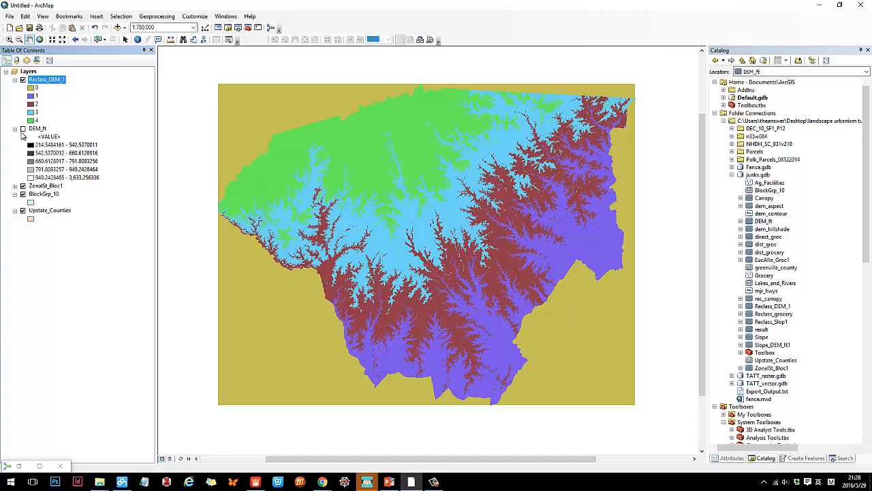
right_click(37, 129)
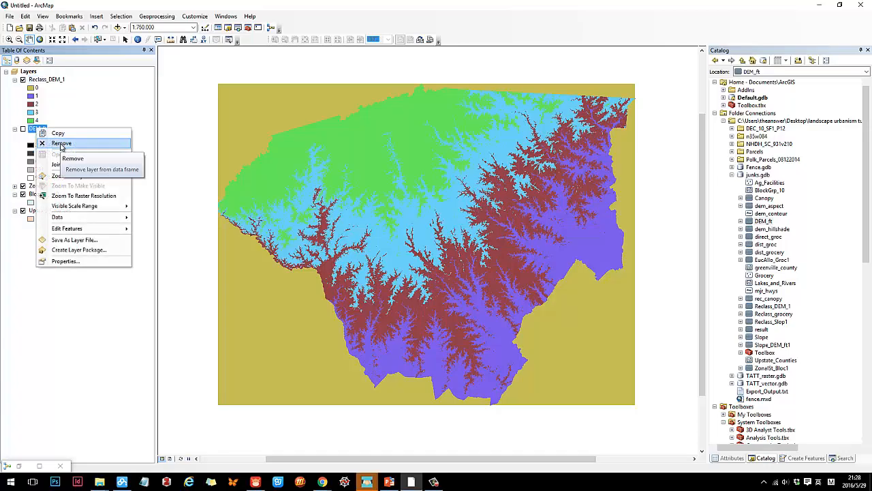
left_click(61, 143)
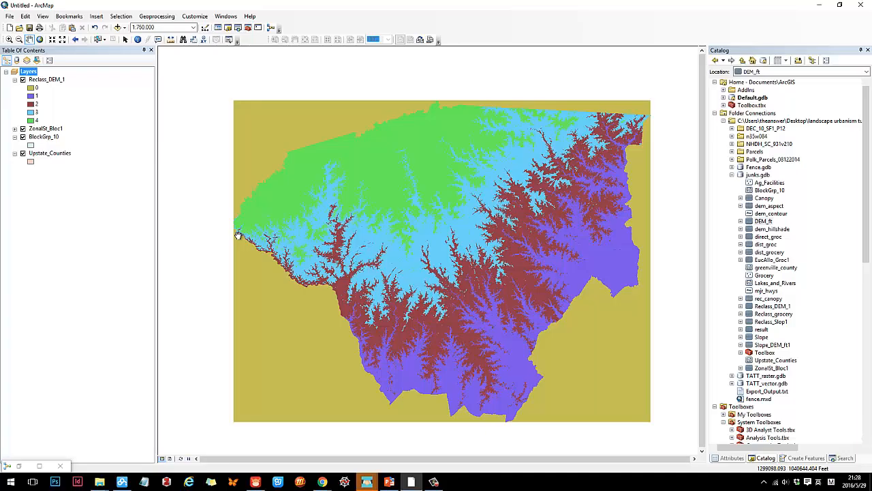
left_click_drag(374, 179, 373, 158)
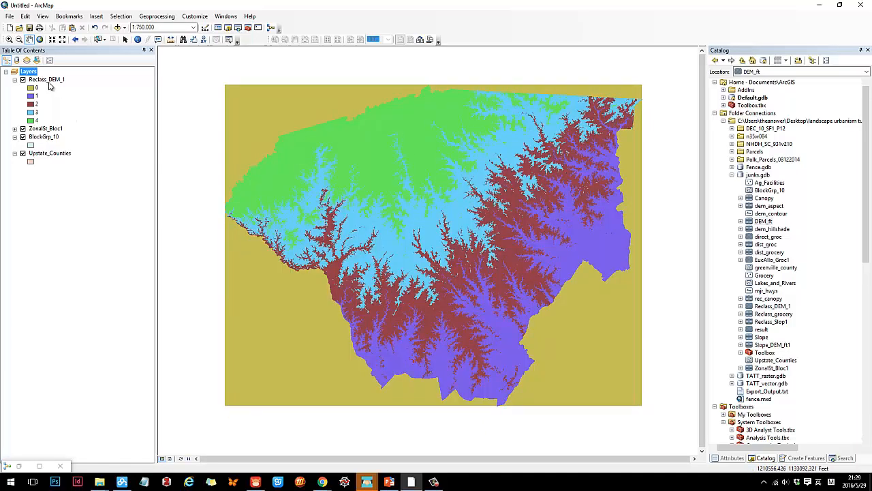
- Check the Value rows in the Reclass_DEM_1 attribute table, and review the Concept of reclassify slide in PowerPoint
right_click(46, 80)
left_click(88, 105)
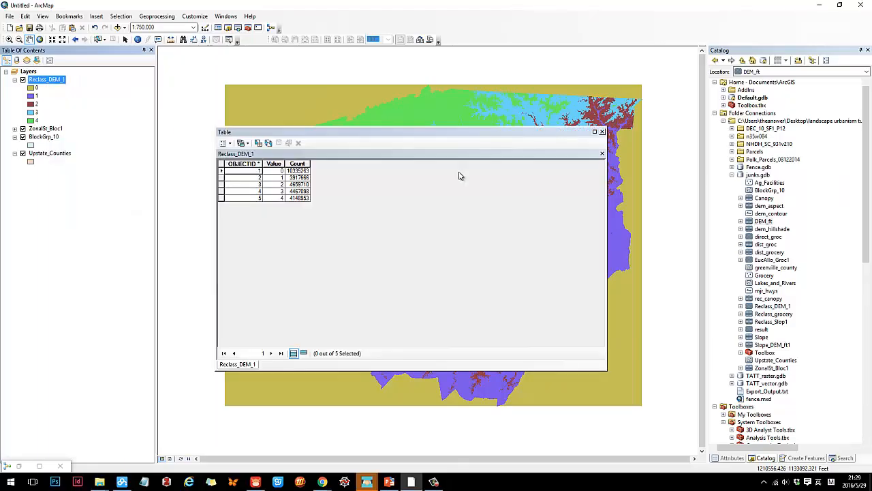
left_click(266, 177)
left_click(270, 199)
left_click(272, 191)
left_click(276, 172)
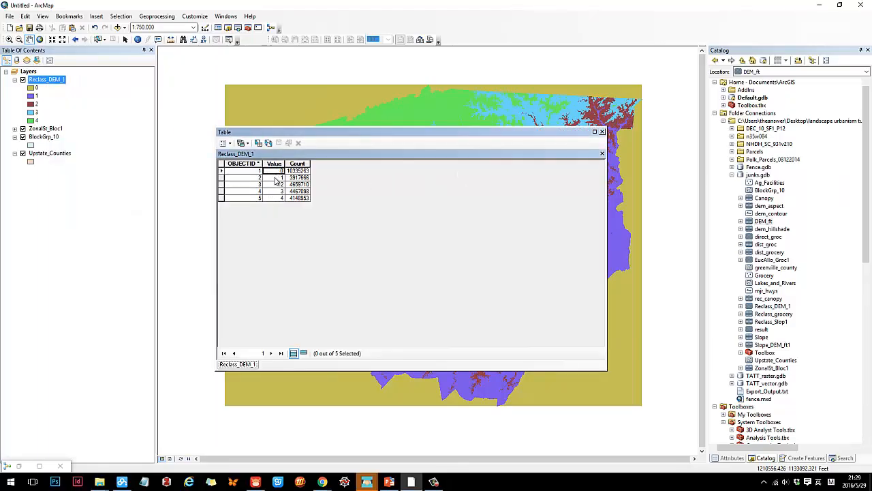
left_click(275, 178)
left_click(275, 192)
left_click(275, 199)
left_click(602, 132)
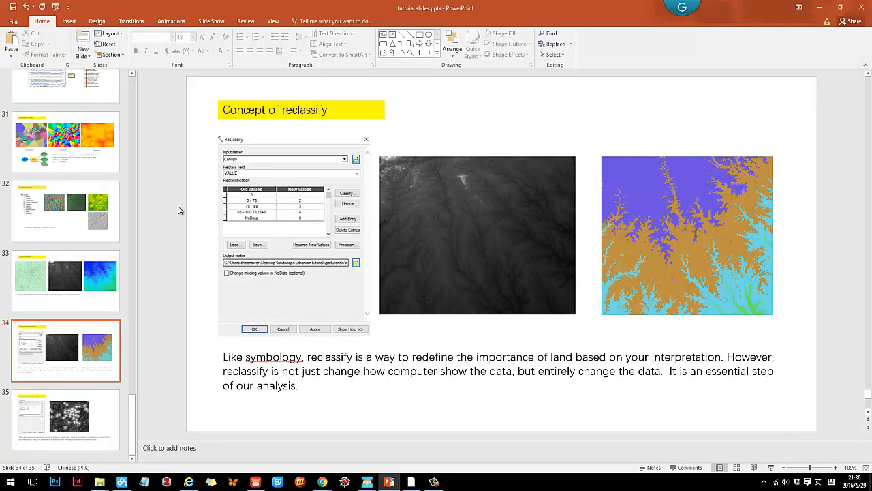
scroll(178, 211, "down", 1)
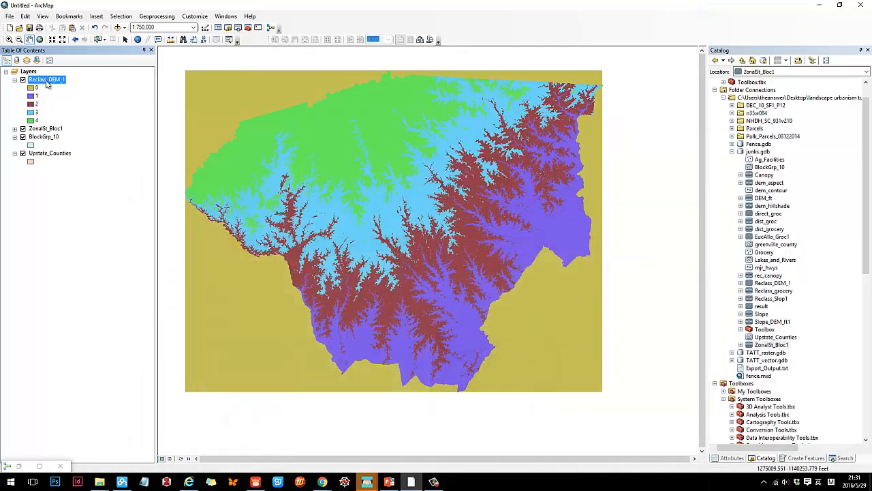
- Replace the old map layers with rec_canopy, Reclass_grocery and Reclass_Slop1, placing Reclass_grocery at the top of the layer order
right_click(46, 80)
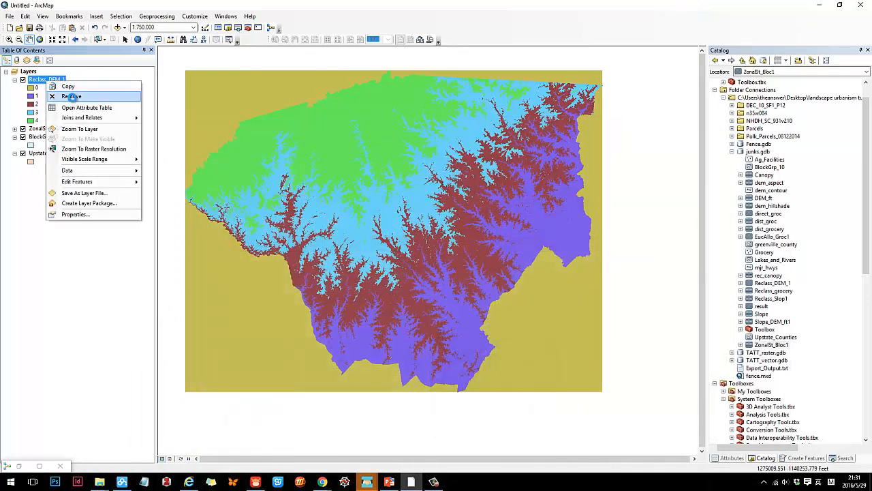
left_click(68, 95)
right_click(46, 80)
left_click(71, 95)
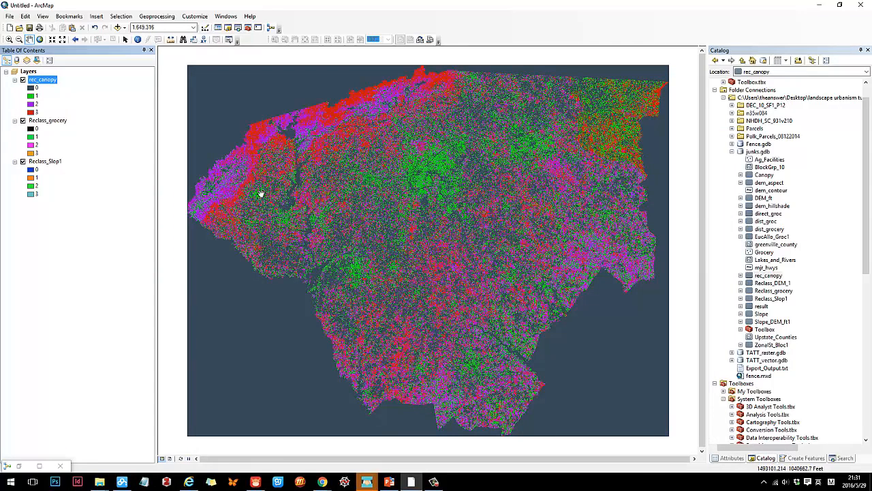
left_click_drag(47, 121, 47, 81)
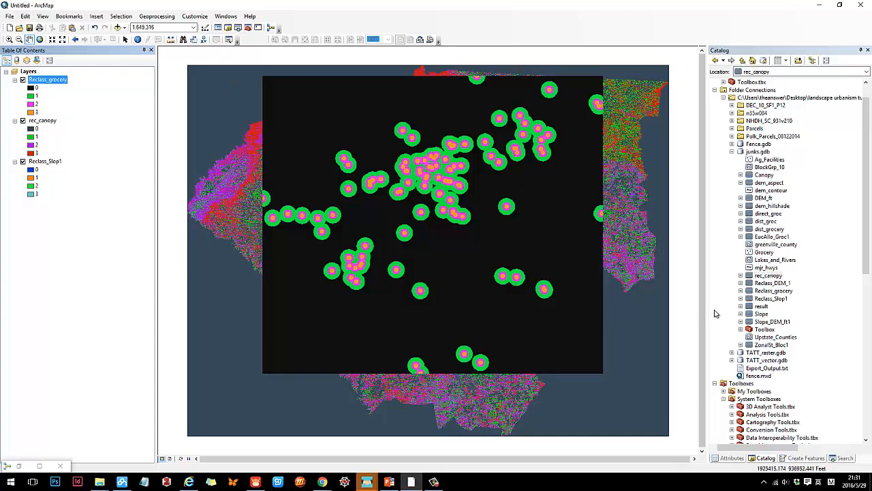
- Examine the distance rings around the grocery stores in the Reclass_grocery raster at several map scales
scroll(759, 286, "up", 1)
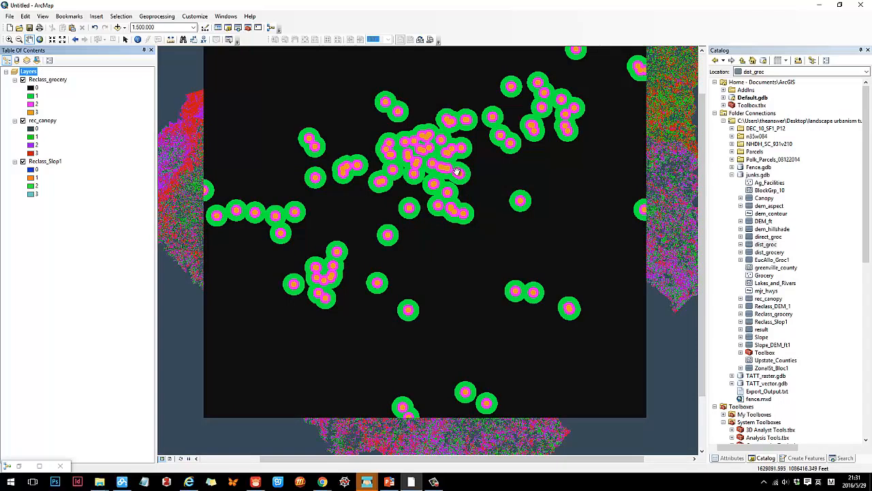
left_click_drag(440, 203, 426, 199)
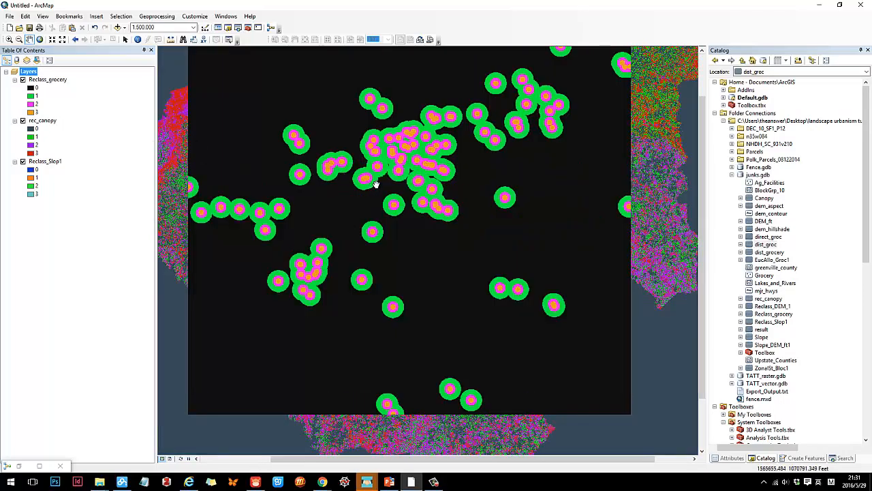
scroll(375, 210, "down", 1)
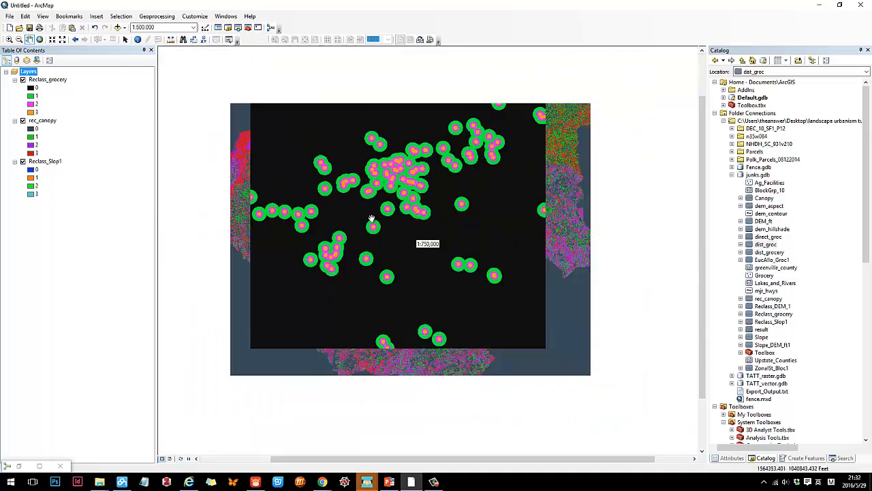
scroll(372, 212, "up", 1)
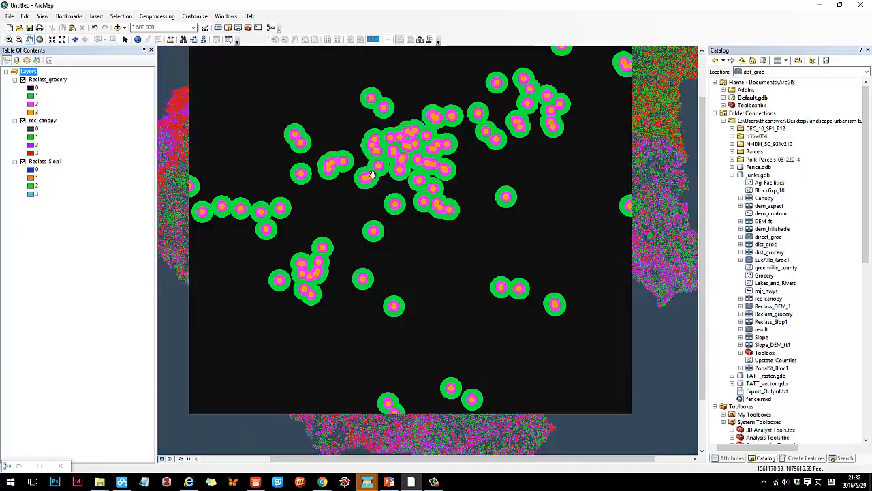
scroll(371, 175, "up", 4)
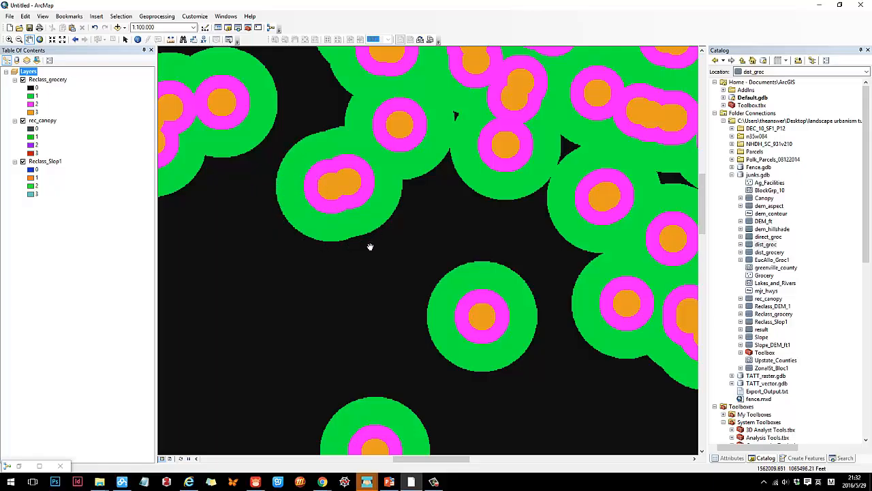
scroll(372, 242, "up", 1)
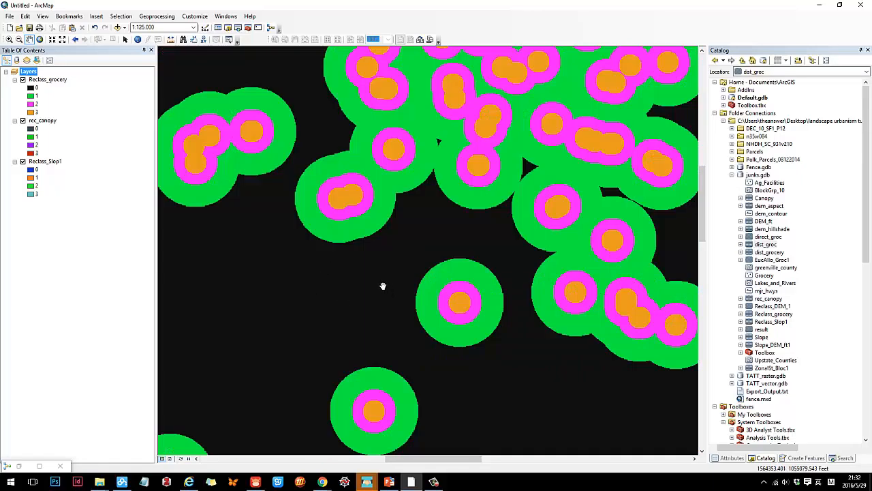
scroll(352, 274, "up", 5)
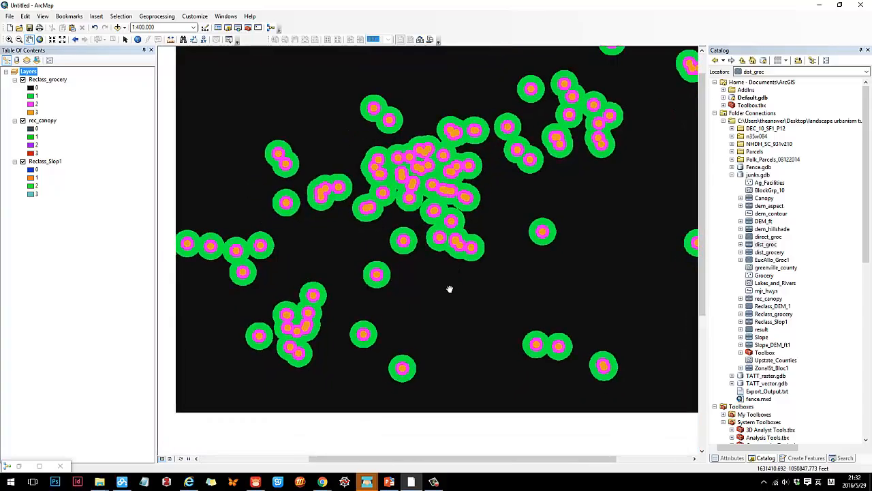
scroll(413, 235, "up", 2)
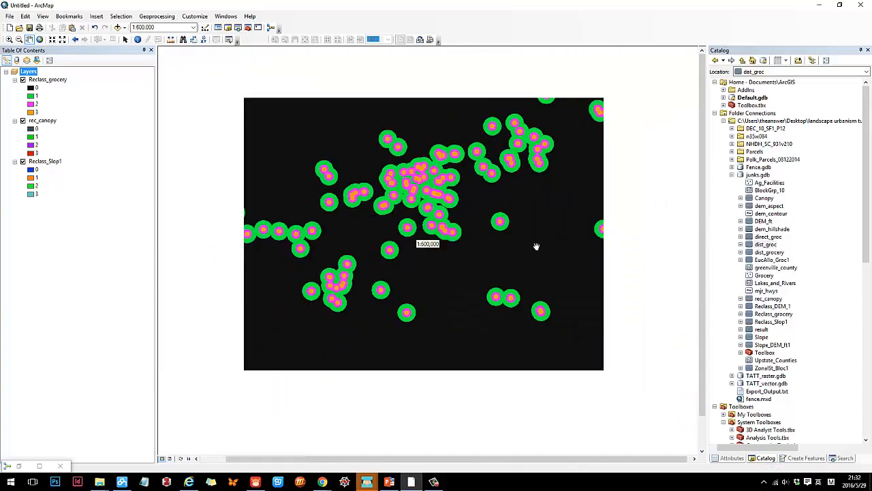
scroll(530, 227, "down", 1)
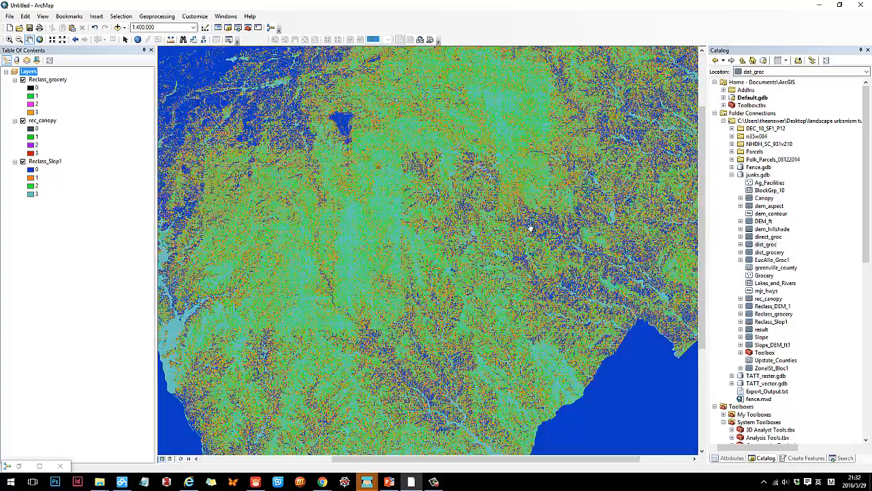
scroll(530, 227, "up", 1)
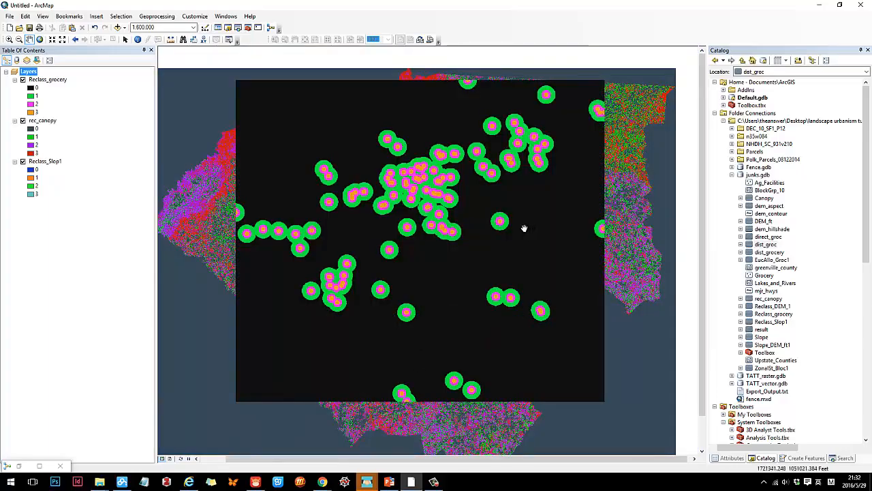
- Hide Reclass_grocery and examine how the rec_canopy classes 0 to 3 are distributed across the map
left_click(23, 79)
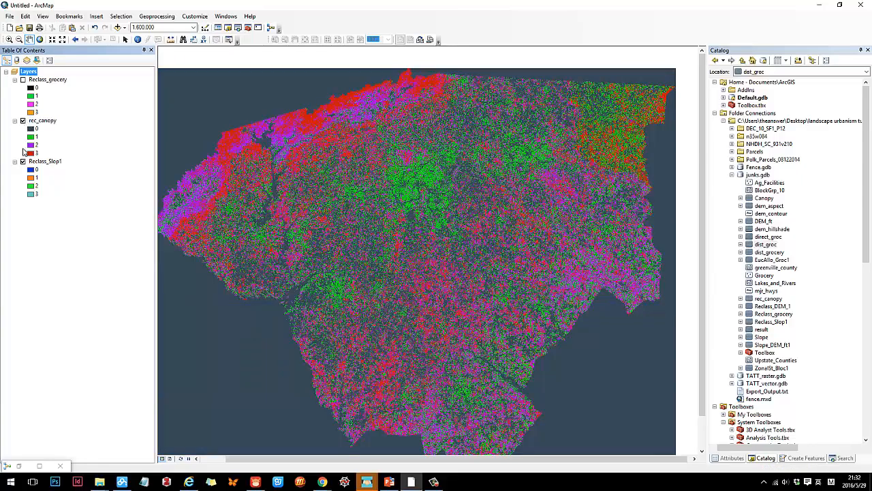
scroll(430, 192, "down", 2)
scroll(433, 197, "down", 3)
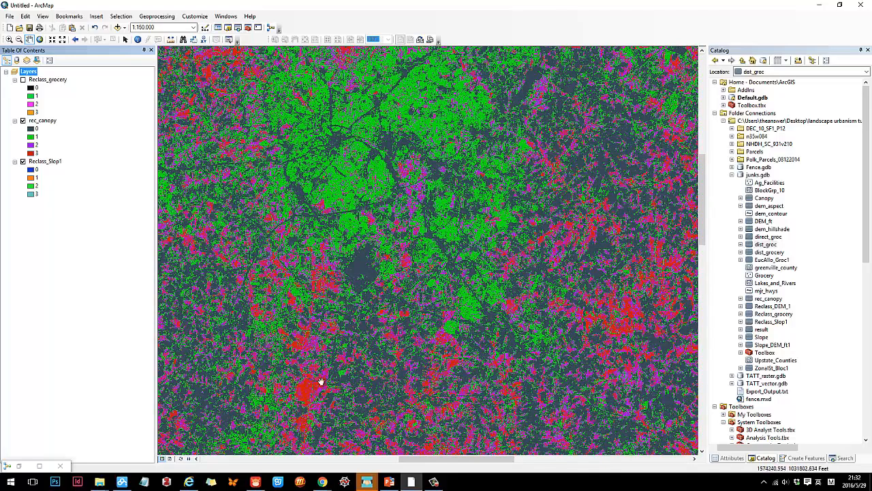
left_click_drag(306, 398, 383, 275)
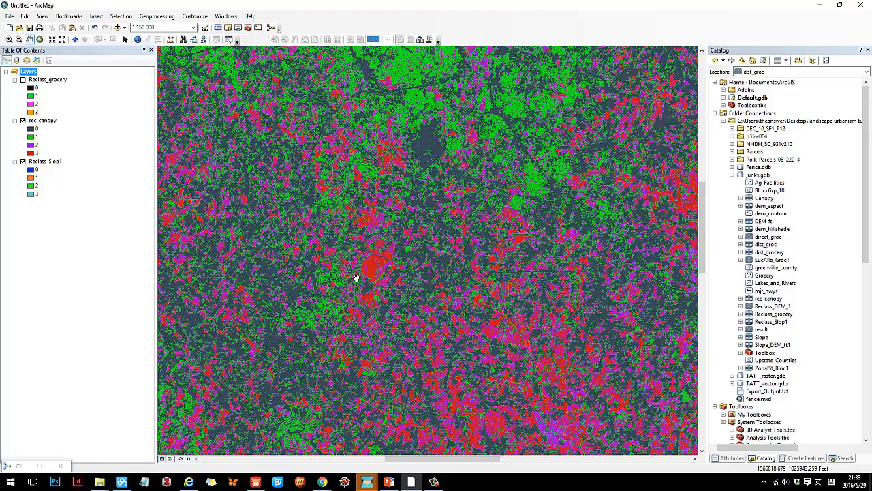
scroll(409, 197, "up", 3)
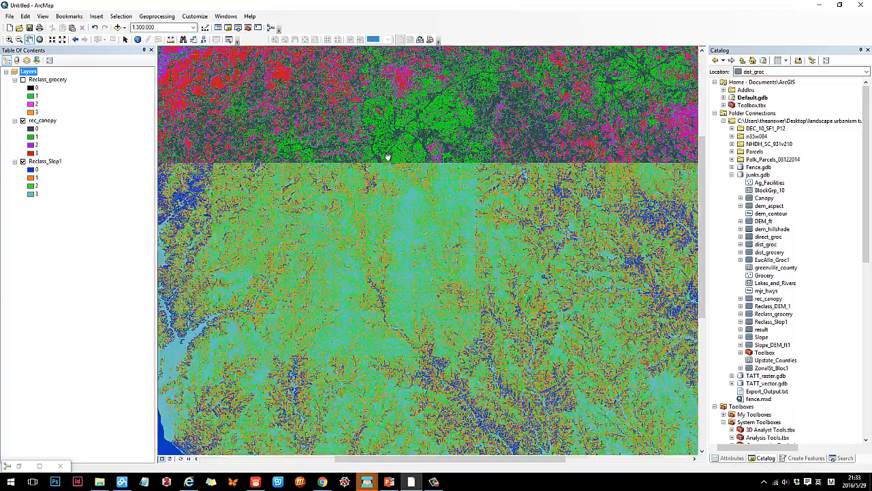
scroll(414, 197, "down", 2)
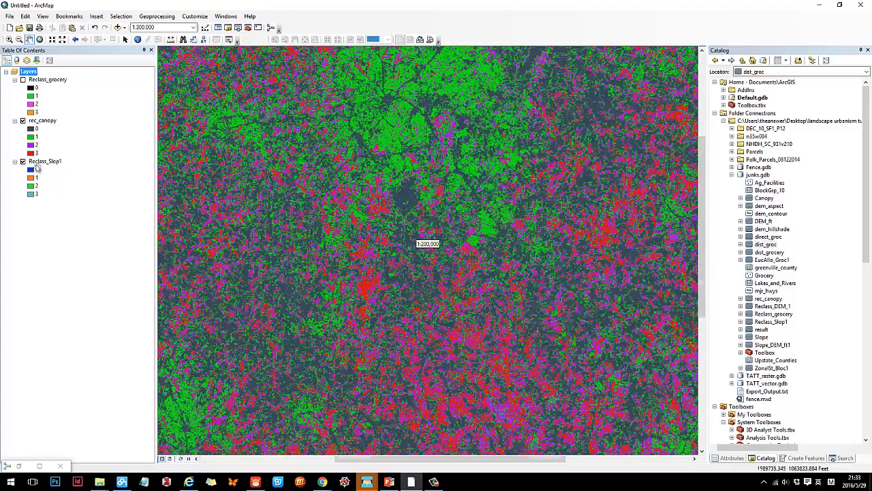
- Hide rec_canopy to examine the Reclass_Slop1 slope classes, and turn rec_canopy and Reclass_grocery back on
left_click(23, 121)
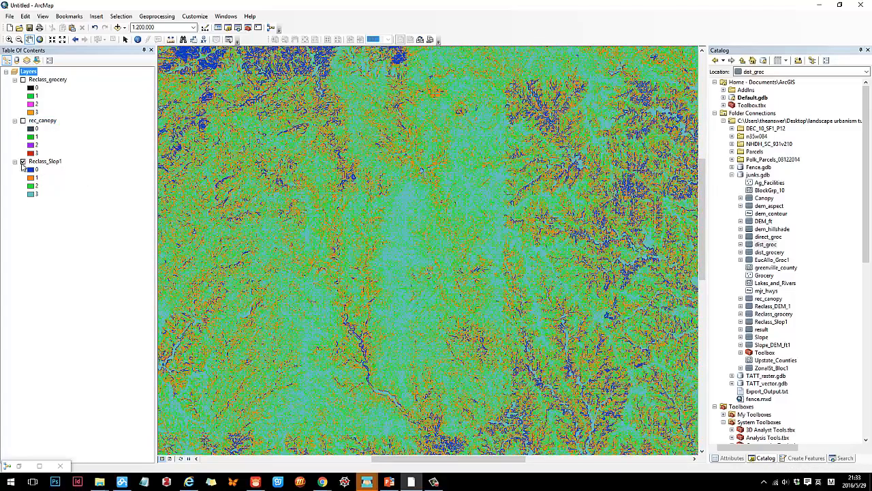
left_click_drag(403, 252, 379, 214)
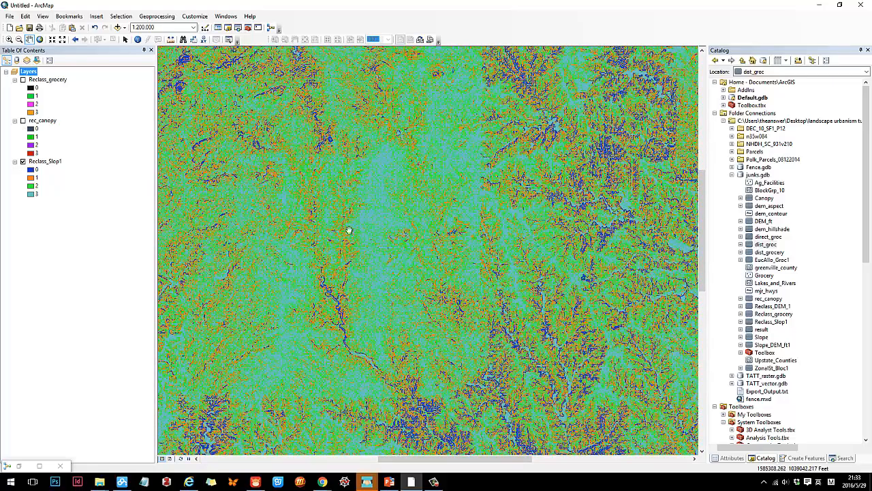
scroll(341, 225, "down", 2)
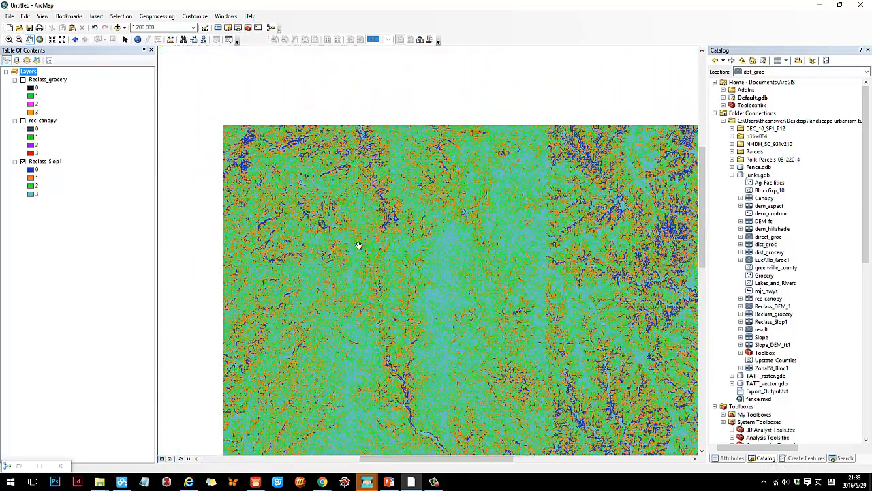
left_click_drag(375, 273, 374, 220)
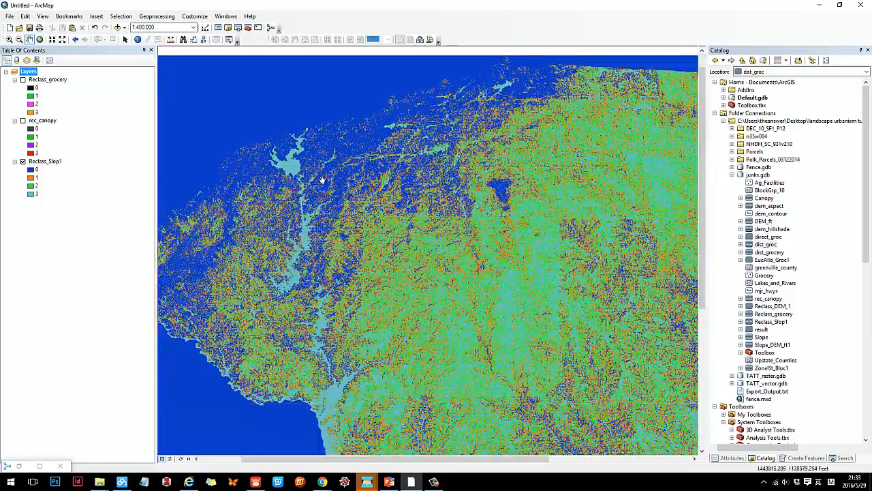
scroll(323, 181, "up", 1)
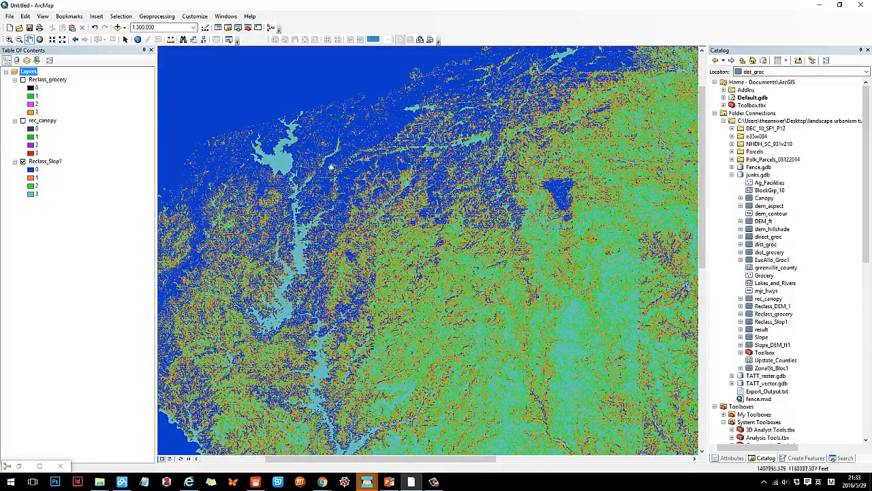
left_click_drag(562, 194, 518, 136)
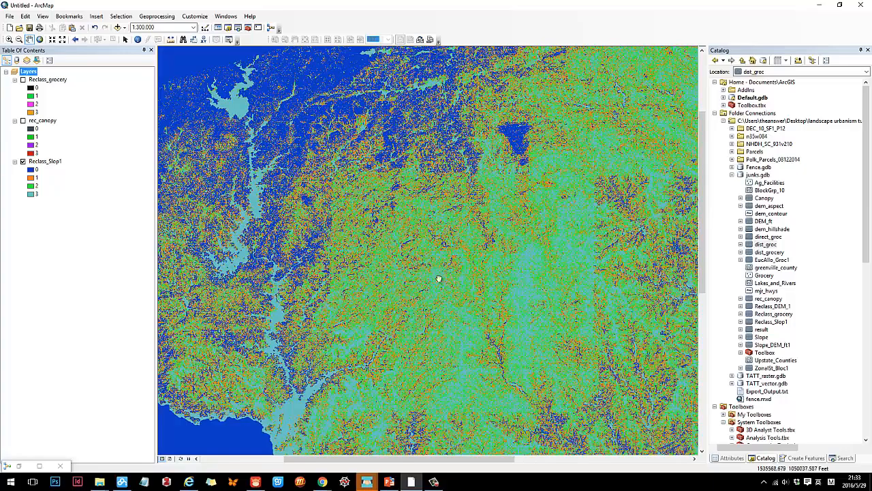
scroll(481, 259, "down", 2)
left_click_drag(477, 246, 443, 237)
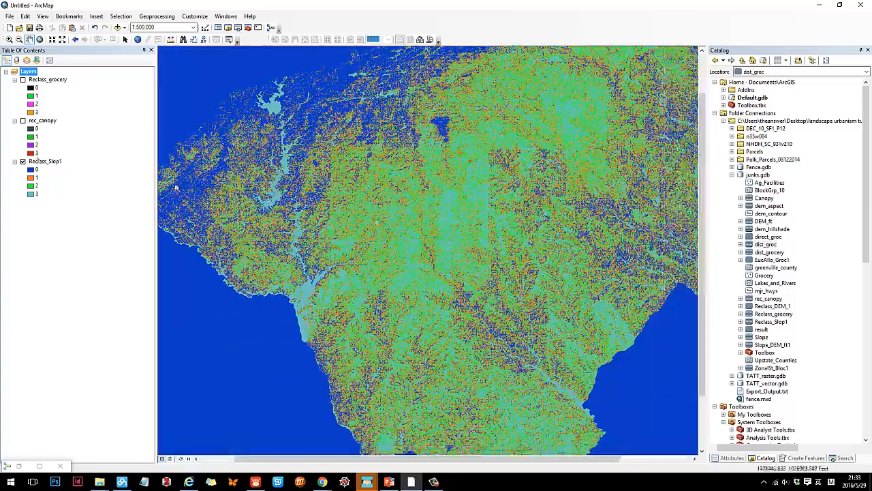
left_click(22, 120)
left_click(23, 80)
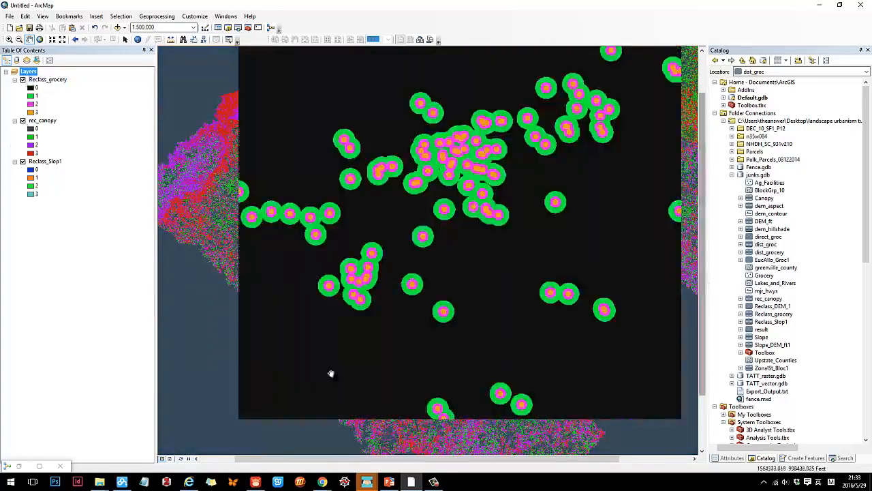
- Add the Weighted Sum tool from the Spatial Analyst Overlay toolset to the tutorial model, placing it below the Reclassify process
double_click(17, 466)
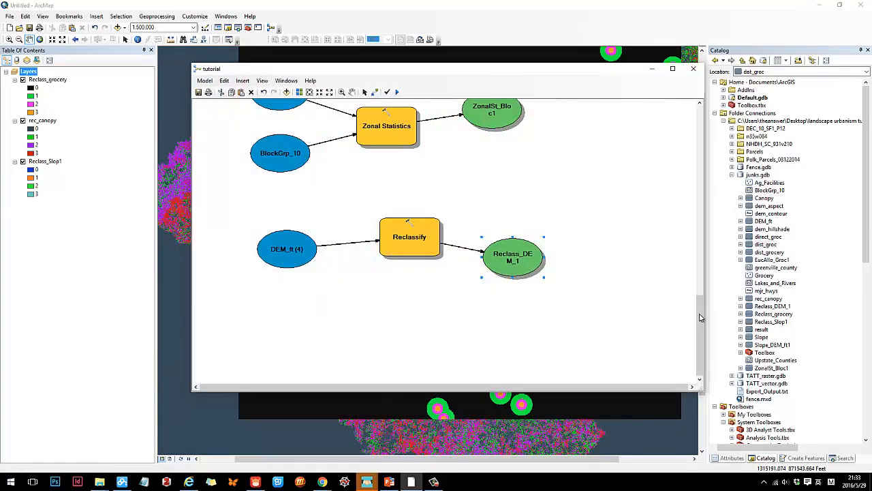
scroll(774, 332, "down", 15)
left_click(741, 330)
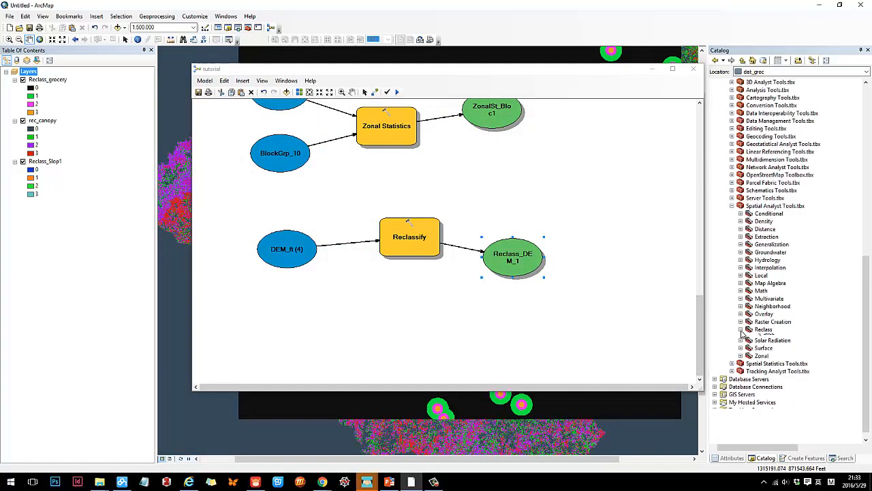
left_click(741, 345)
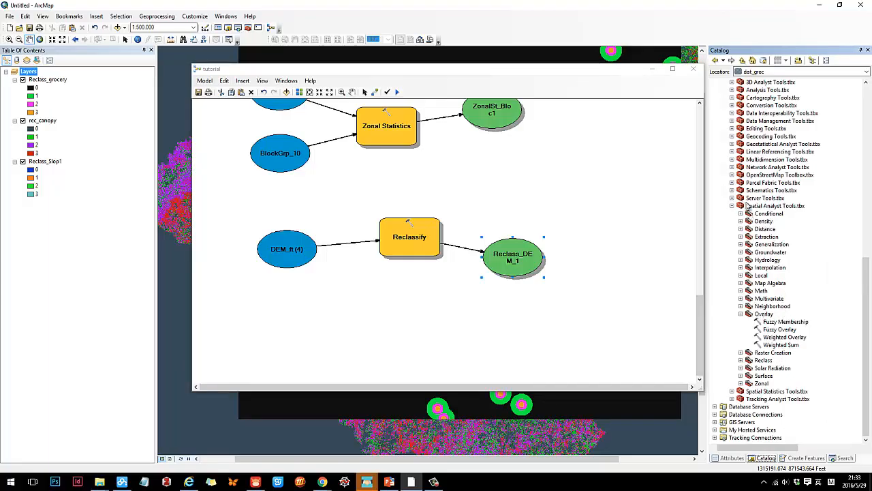
left_click_drag(775, 346, 368, 320)
scroll(368, 320, "down", 2)
left_click_drag(376, 267, 441, 317)
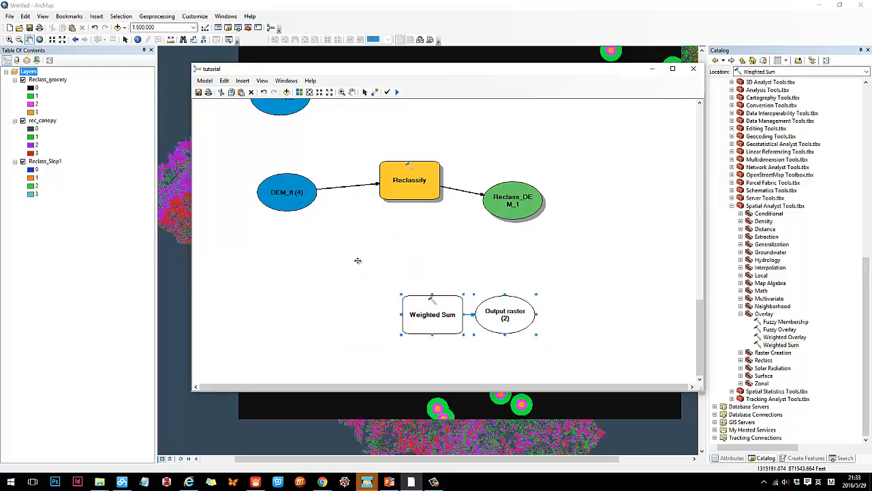
- Add rec_canopy, Reclass_grocery and Reclass_Slop1 to the model as inputs, arranged in a column beside Weighted Sum
left_click(310, 257)
left_click_drag(252, 252, 252, 252)
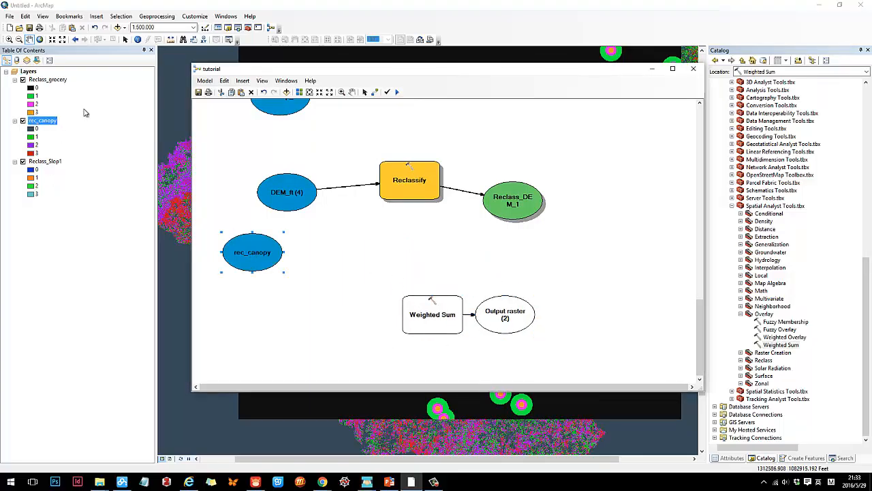
left_click_drag(49, 80, 283, 298)
left_click_drag(57, 162, 266, 349)
left_click_drag(283, 300, 304, 301)
left_click_drag(253, 253, 307, 256)
left_click_drag(295, 298, 271, 299)
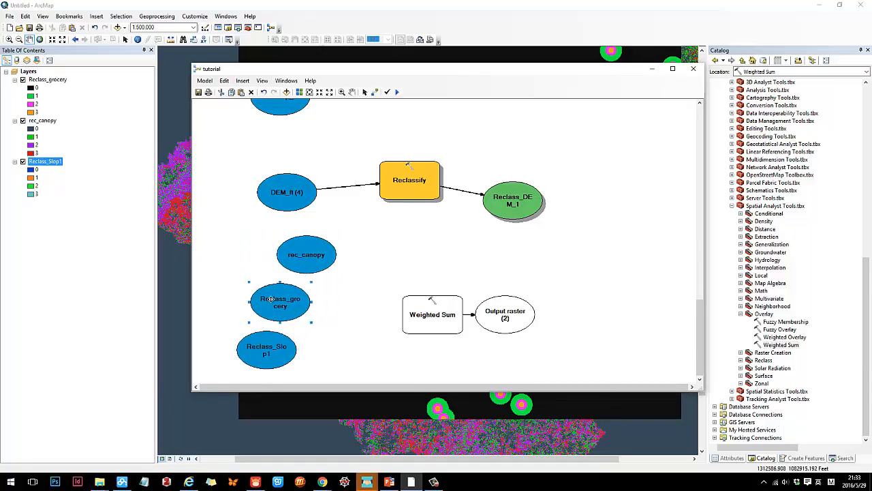
left_click_drag(261, 350, 287, 353)
- Connect rec_canopy, Reclass_grocery and Reclass_Slop1 to the Weighted Sum tool as input rasters
left_click(375, 92)
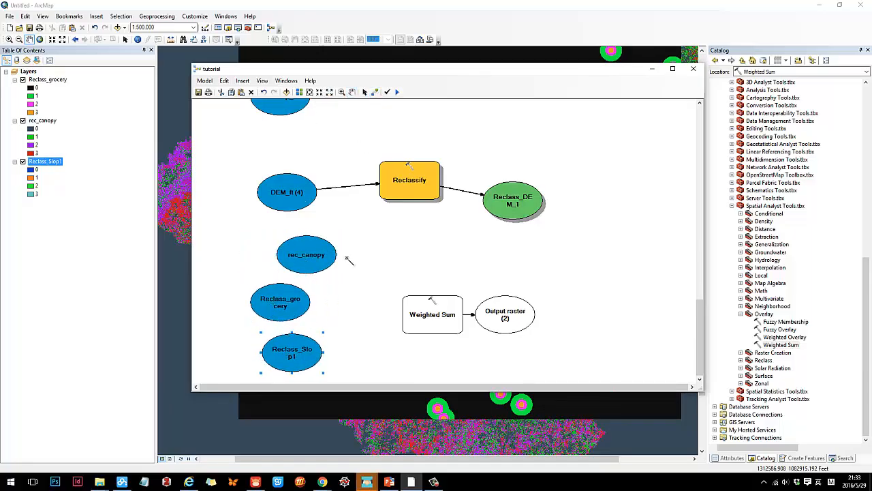
left_click(316, 257)
left_click(413, 307)
left_click(426, 308)
left_click(293, 304)
left_click(406, 314)
left_click(426, 318)
left_click(306, 354)
left_click(415, 320)
left_click(422, 324)
left_click(365, 92)
- Open the Weighted Sum settings and review the output raster path and the weights of the three input rasters
double_click(420, 325)
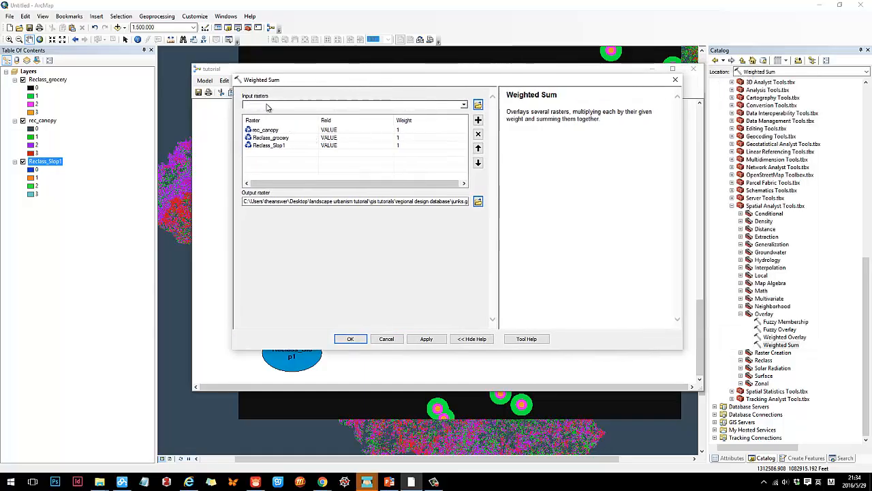
left_click_drag(445, 201, 482, 205)
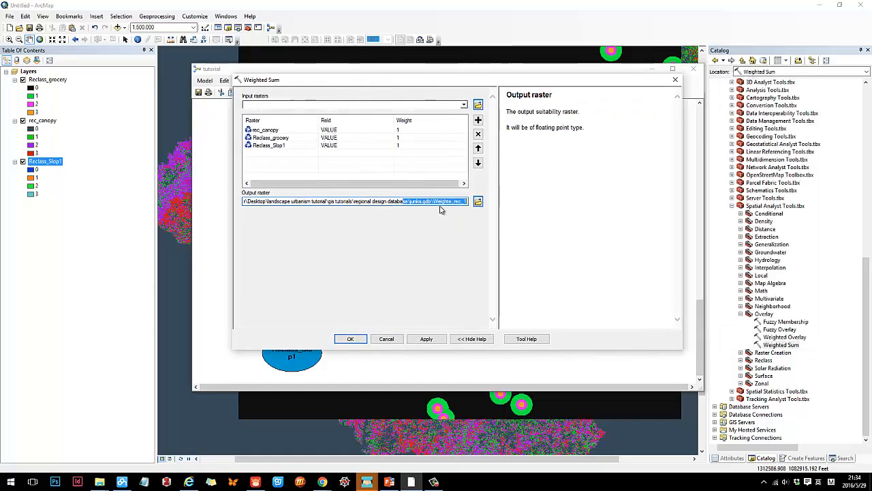
left_click(441, 207)
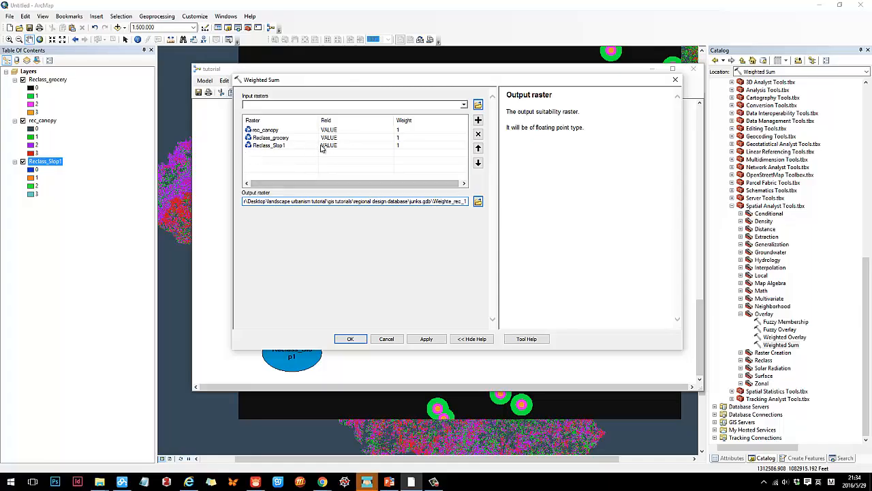
left_click(400, 131)
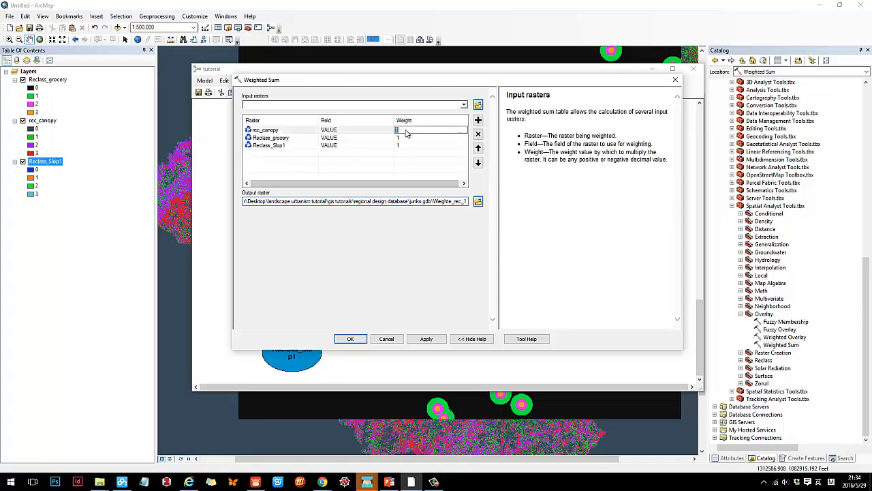
left_click(402, 146)
left_click(400, 146)
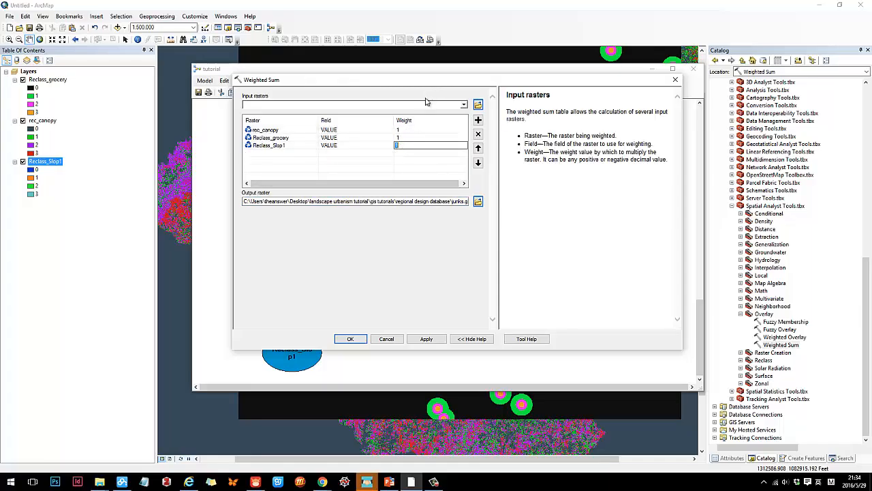
left_click_drag(428, 87, 472, 91)
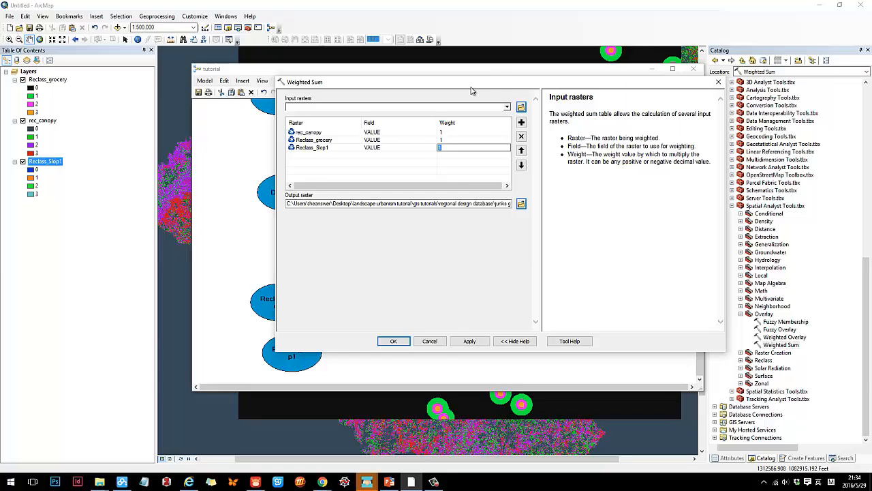
- Set the Weighted Sum weights to 3 for Reclass_grocery and 2 for rec_canopy, and accept the tool settings
left_click(446, 141)
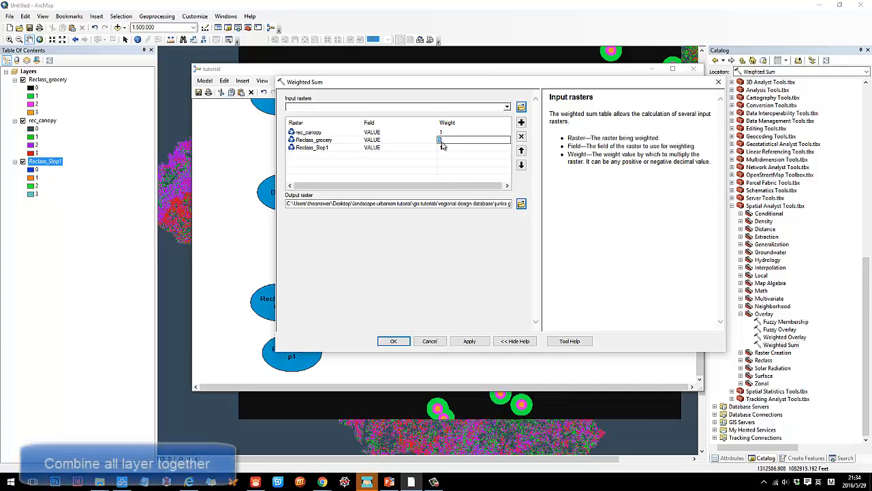
type("3")
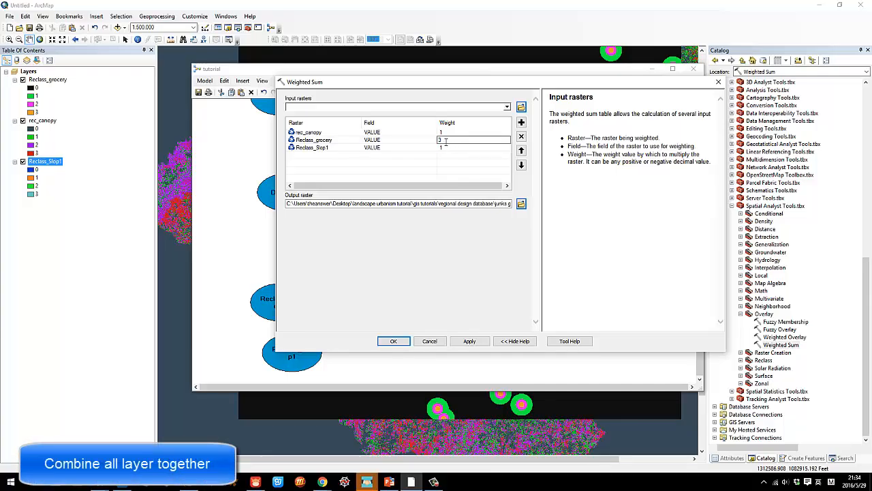
left_click(454, 149)
left_click(450, 133)
type("2")
left_click(410, 187)
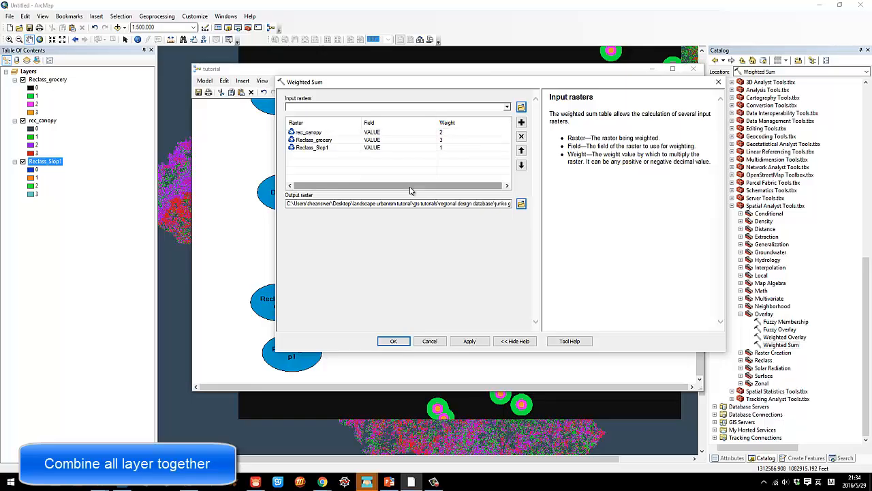
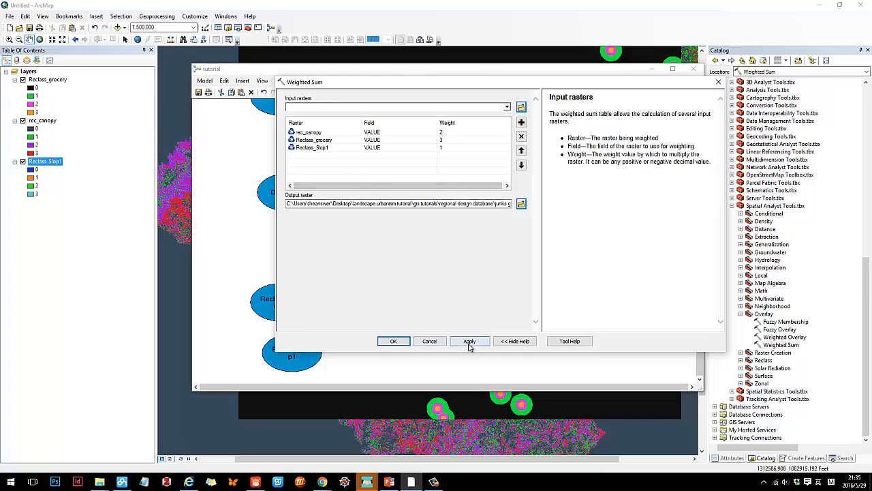
left_click(393, 341)
- Run the Weighted Sum process in the model and add its output raster to the map display
scroll(437, 271, "down", 2)
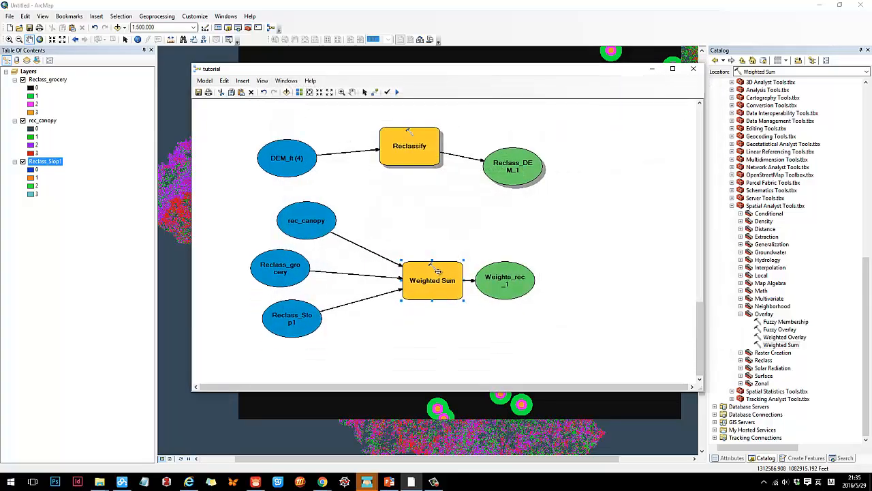
right_click(437, 272)
left_click(438, 296)
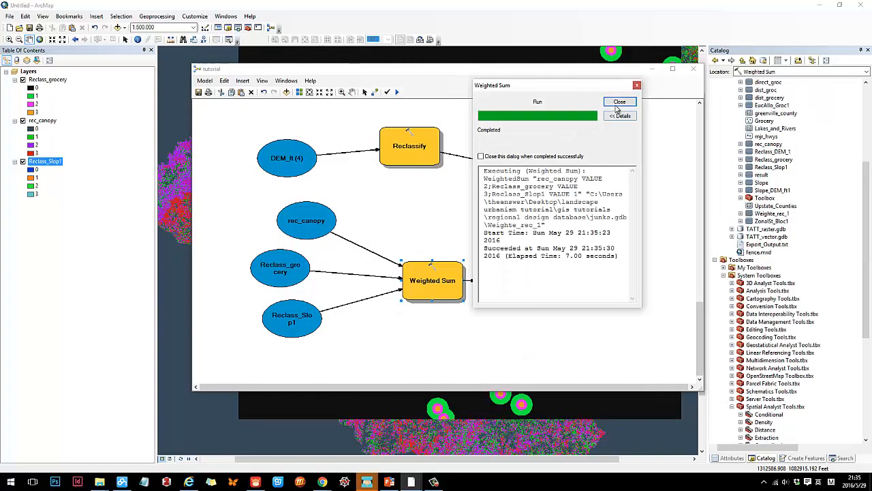
left_click(619, 103)
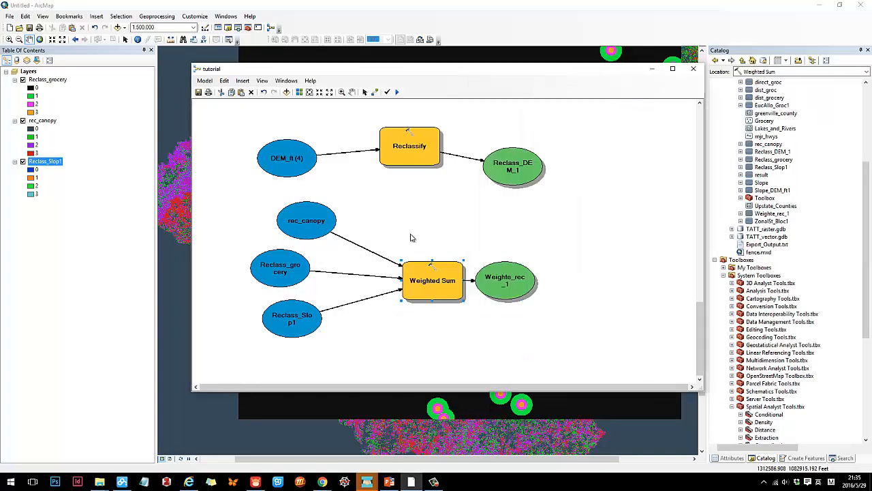
right_click(512, 276)
left_click(545, 314)
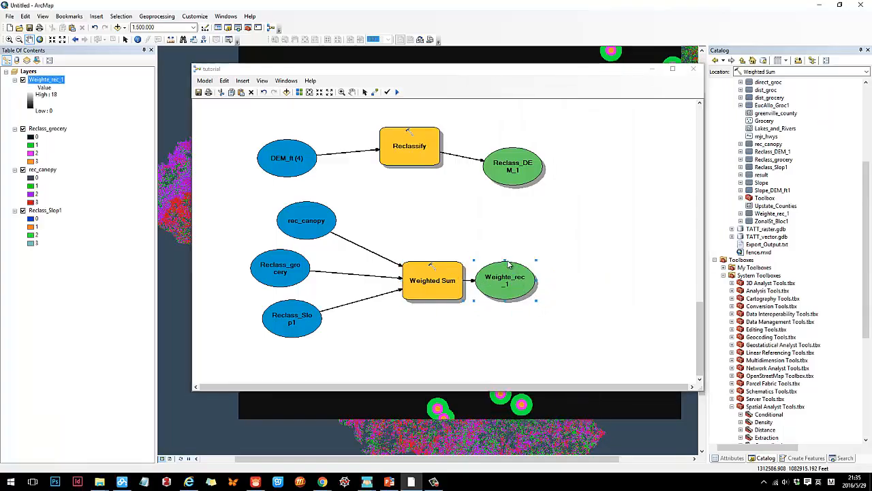
- Examine the Weighte_rec_1 raster on the map, both as a whole and close up around the bright clusters
left_click(652, 69)
scroll(436, 249, "down", 1)
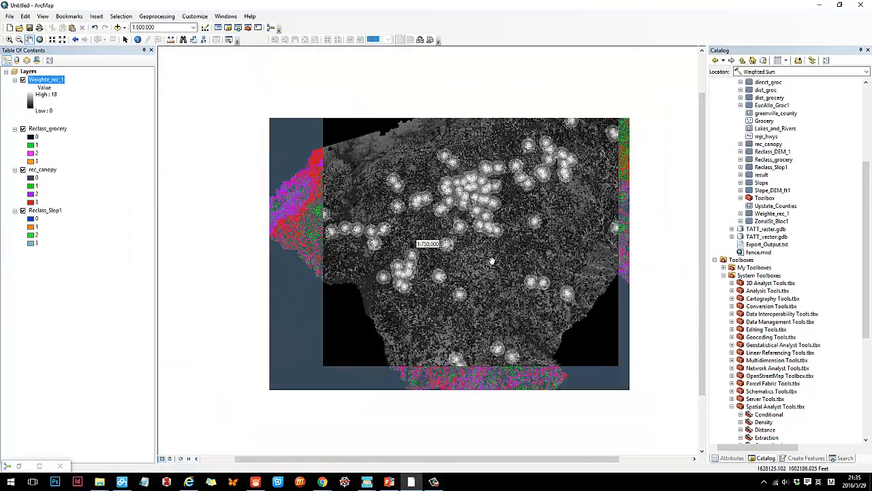
left_click_drag(496, 264, 444, 231)
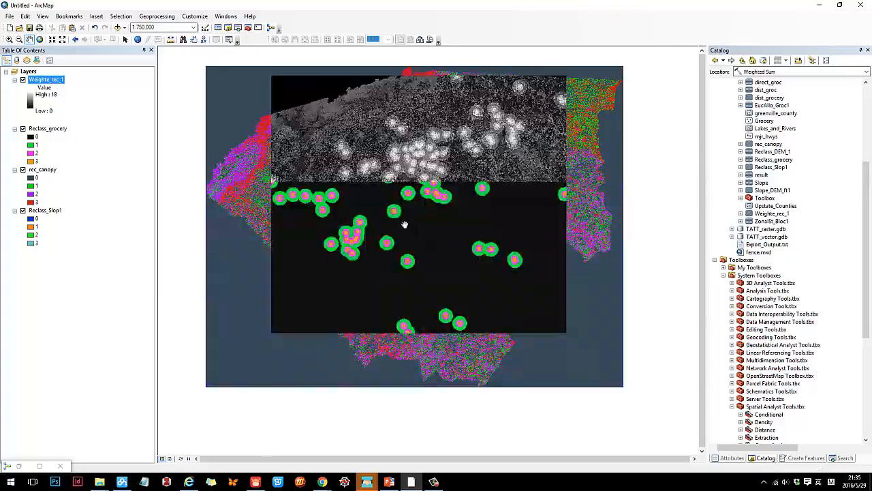
scroll(409, 224, "up", 1)
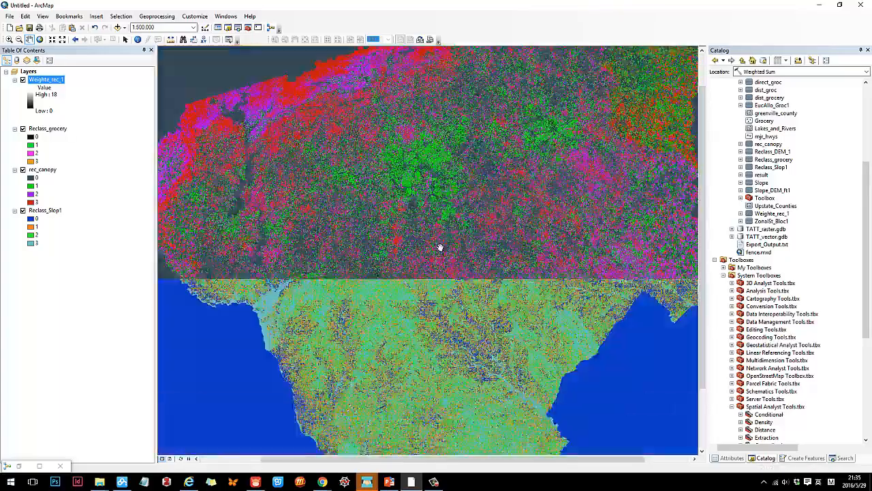
scroll(441, 229, "down", 1)
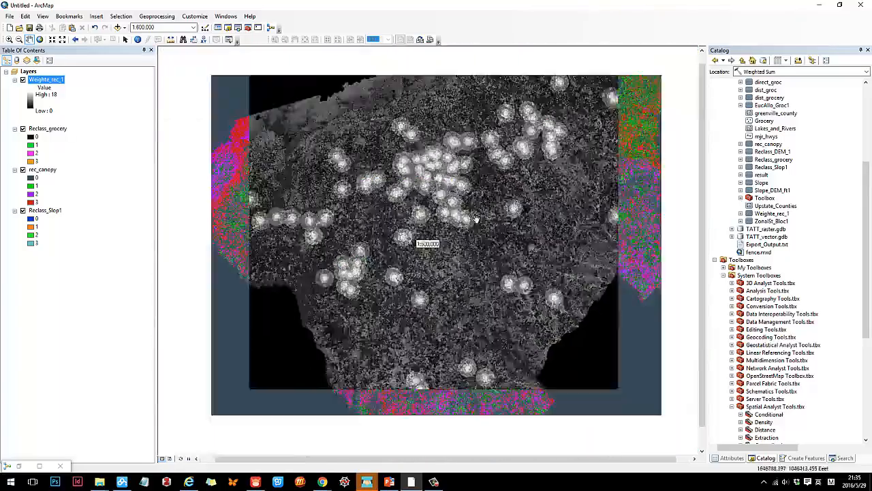
scroll(476, 219, "down", 1)
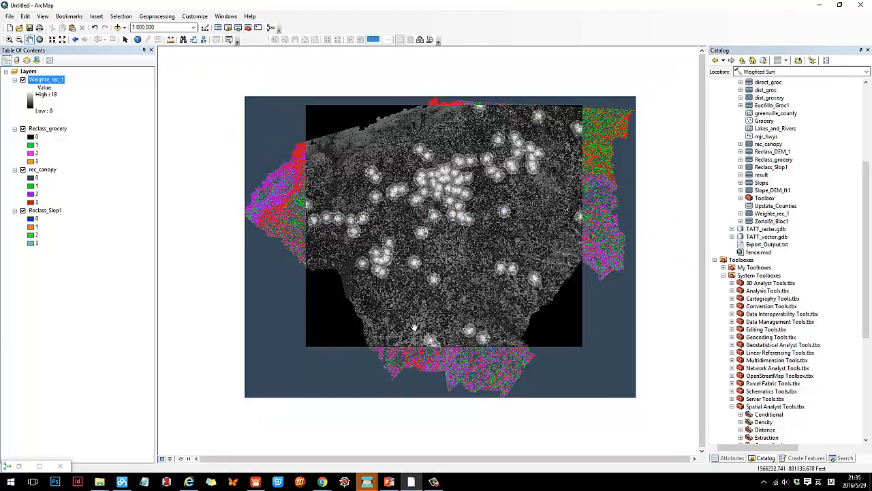
scroll(443, 230, "up", 2)
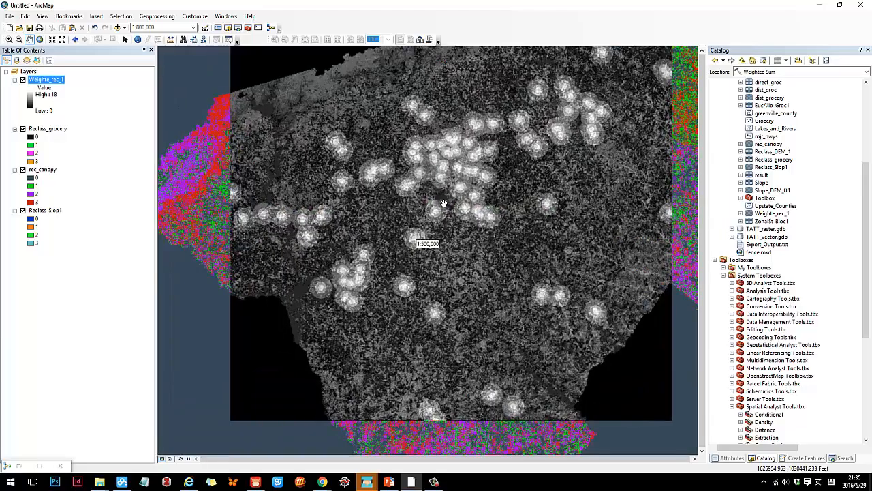
scroll(477, 137, "up", 2)
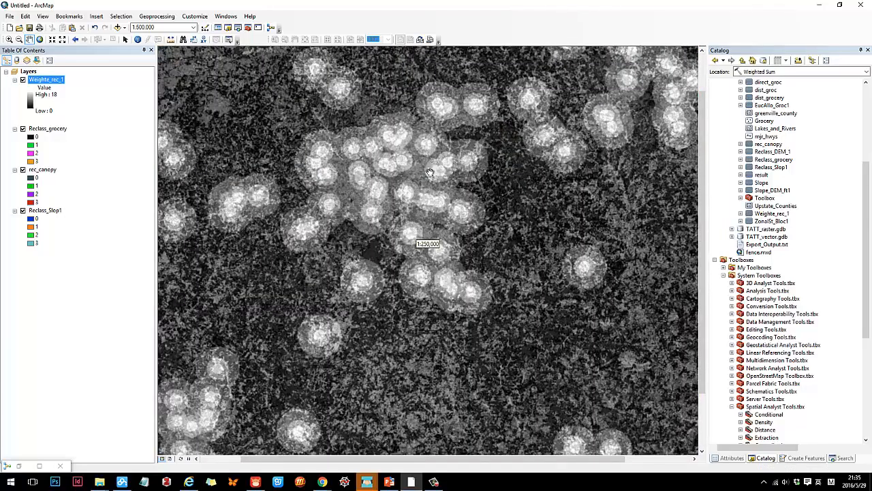
scroll(436, 149, "up", 2)
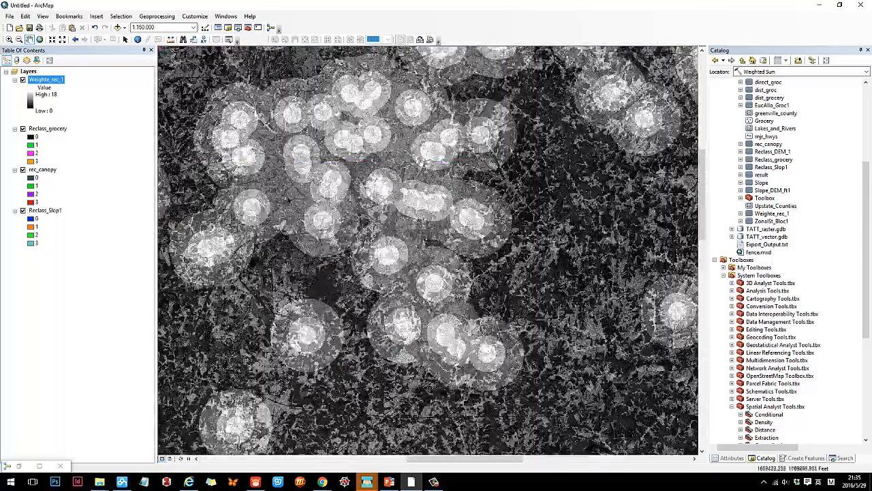
scroll(443, 278, "down", 2)
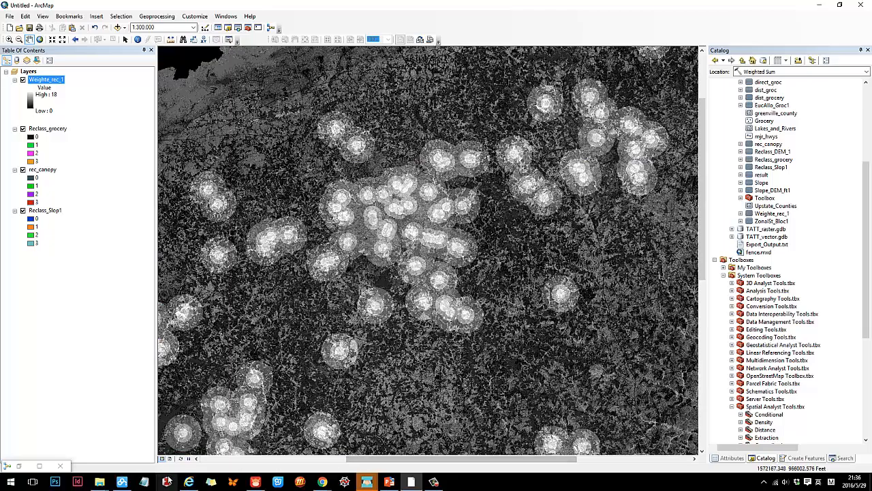
- Rearrange the Weighted Sum part of the tutorial model so its three inputs, tool and output are spaced apart without overlapping
left_click(26, 466)
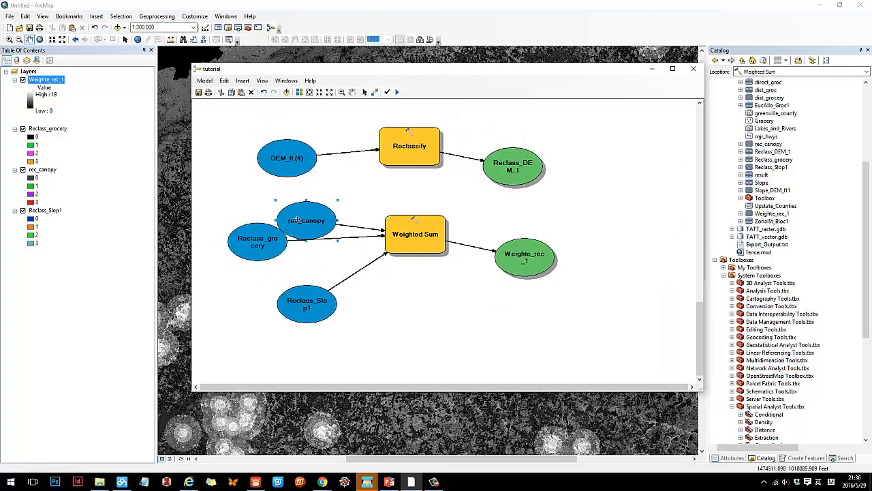
left_click_drag(297, 219, 327, 219)
left_click(304, 286)
scroll(467, 183, "up", 2)
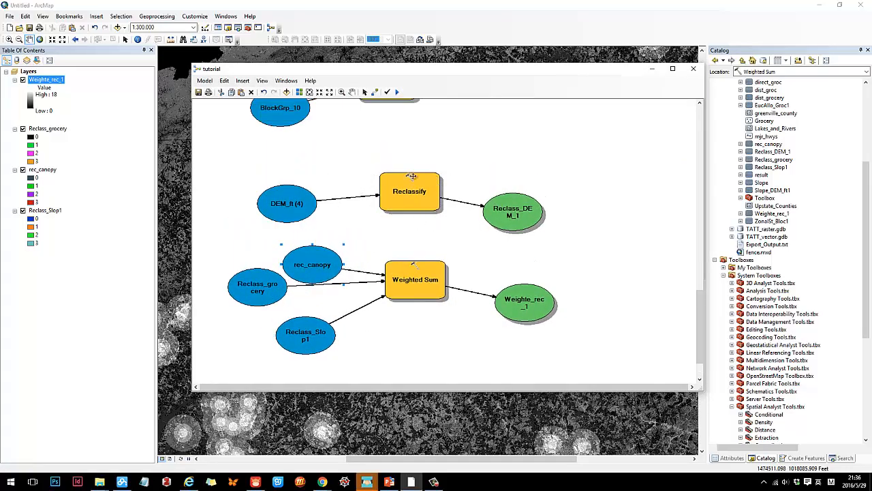
scroll(516, 216, "down", 2)
left_click_drag(578, 316, 522, 274)
left_click_drag(523, 275, 523, 259)
left_click_drag(415, 259, 421, 284)
left_click_drag(258, 265, 253, 281)
left_click_drag(305, 315, 309, 324)
left_click_drag(311, 245, 321, 256)
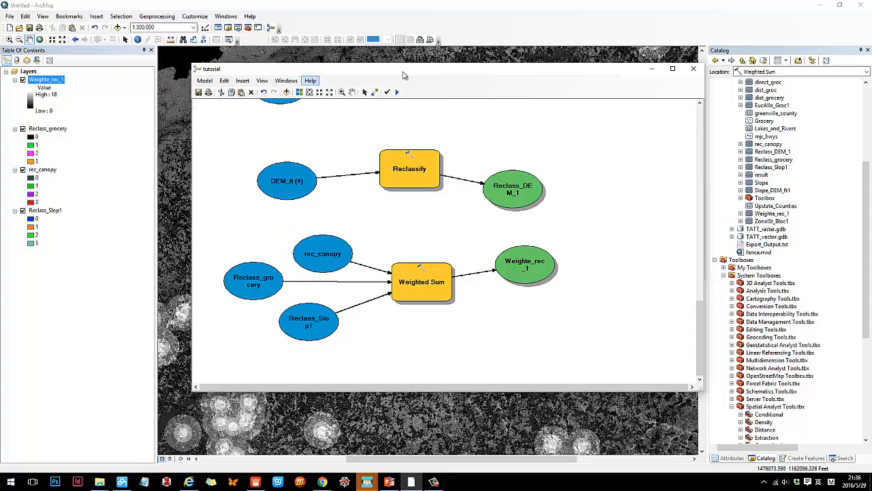
- Compare Weighte_rec_1 with the reclassified layers by hiding and showing it, and switch to the tutorial slides in PowerPoint
left_click(652, 69)
scroll(516, 247, "up", 2)
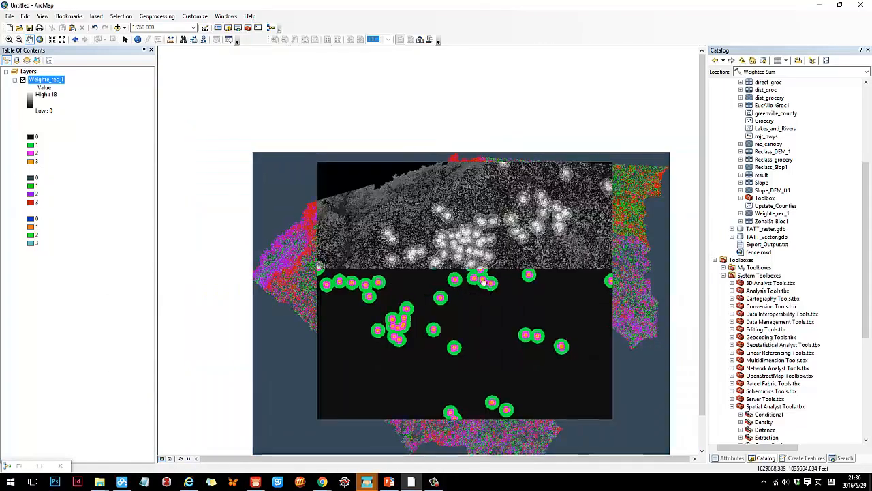
left_click_drag(483, 283, 461, 239)
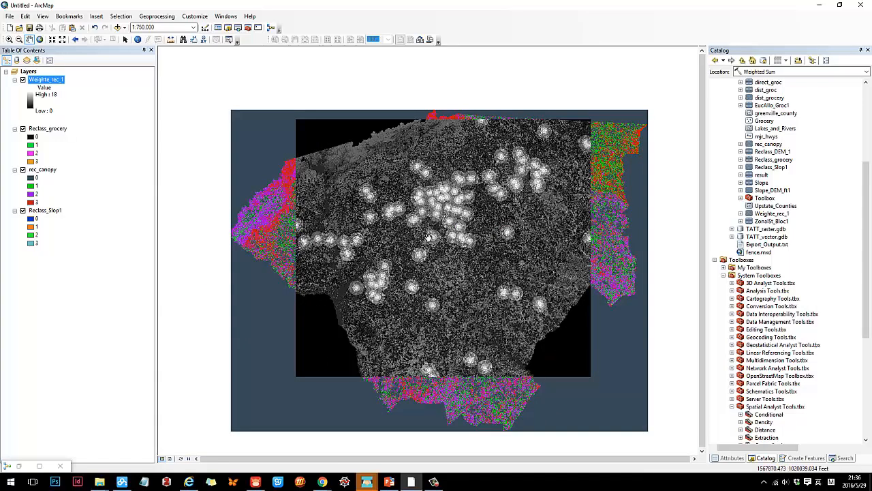
left_click(23, 80)
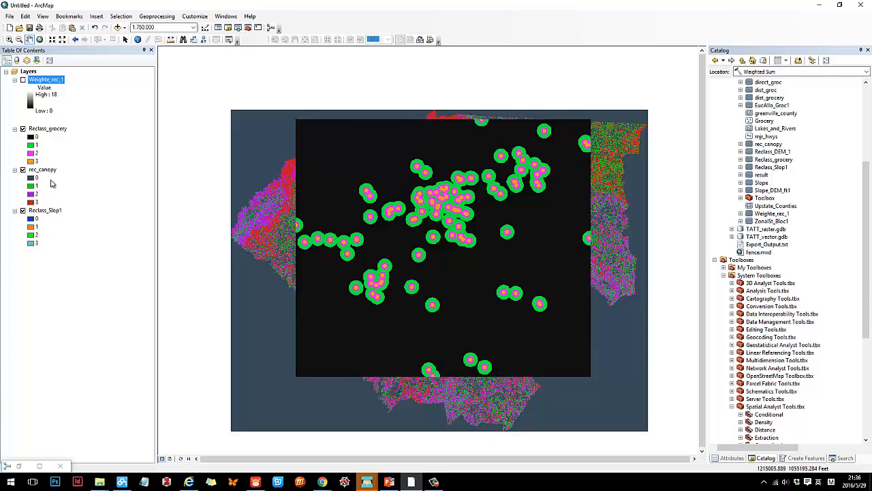
left_click(23, 79)
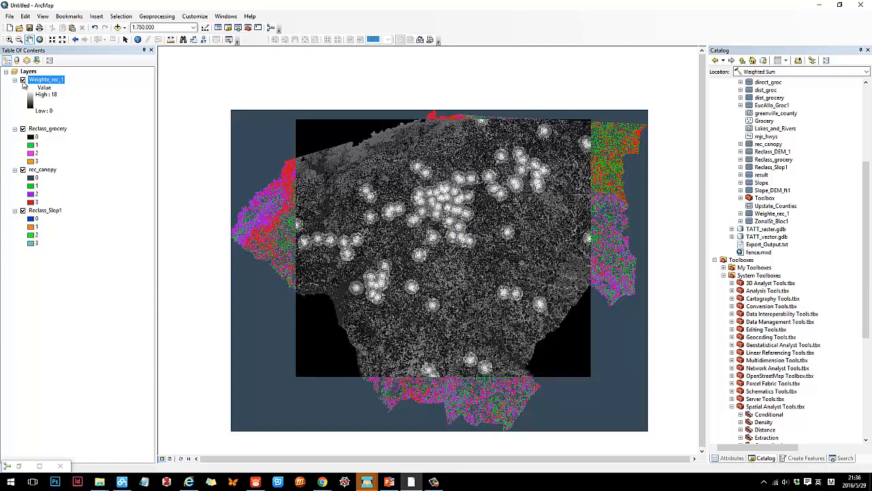
scroll(481, 267, "up", 1)
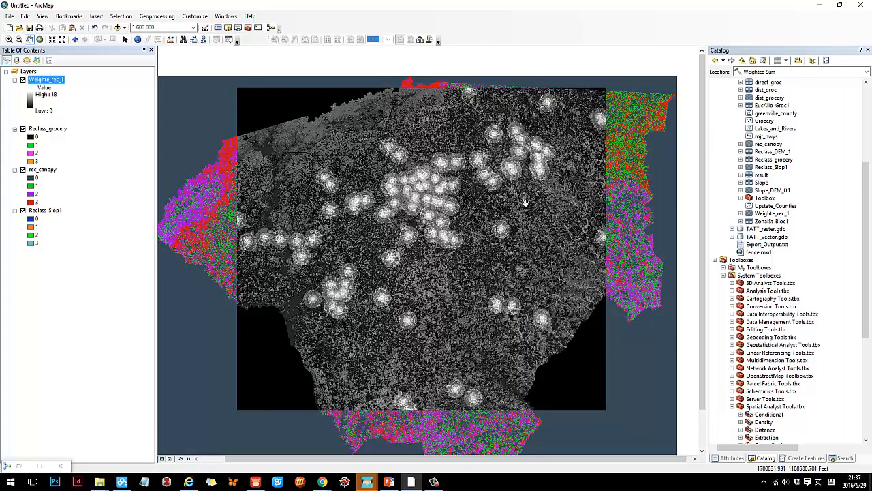
left_click(389, 481)
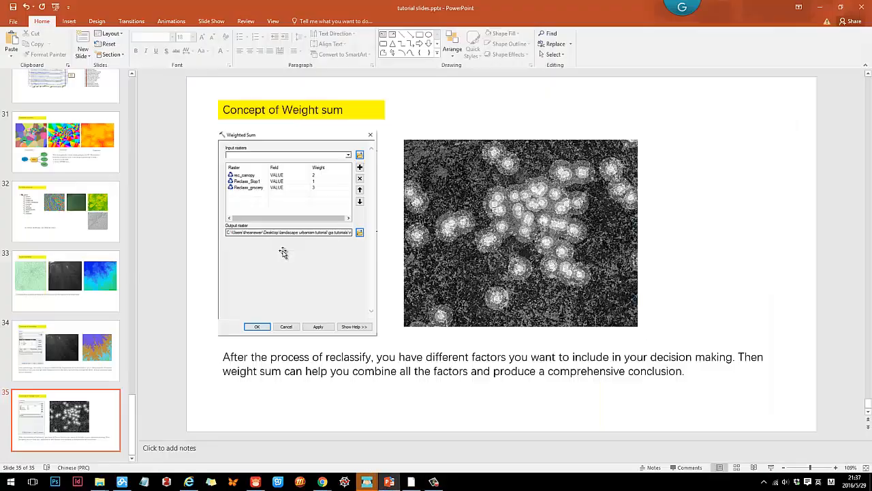